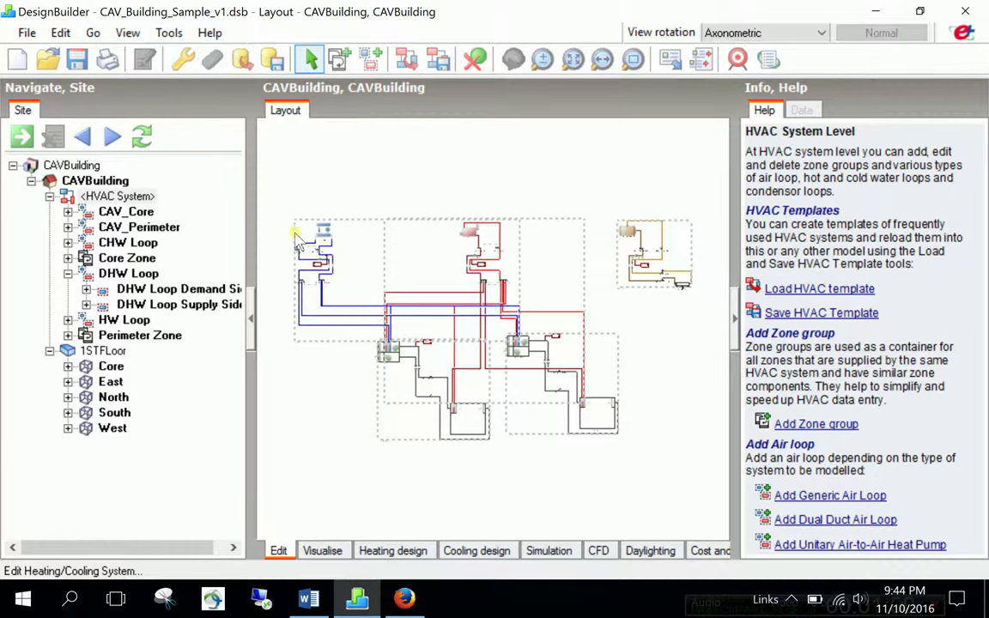
Step: Open the Perimeter Zone group to show its four zones
{"action": "scroll", "coordinate": [355, 260], "scroll_direction": "up", "scroll_amount": 1}
{"action": "scroll", "coordinate": [365, 273], "scroll_direction": "down", "scroll_amount": 1}
{"action": "left_click", "coordinate": [511, 475]}
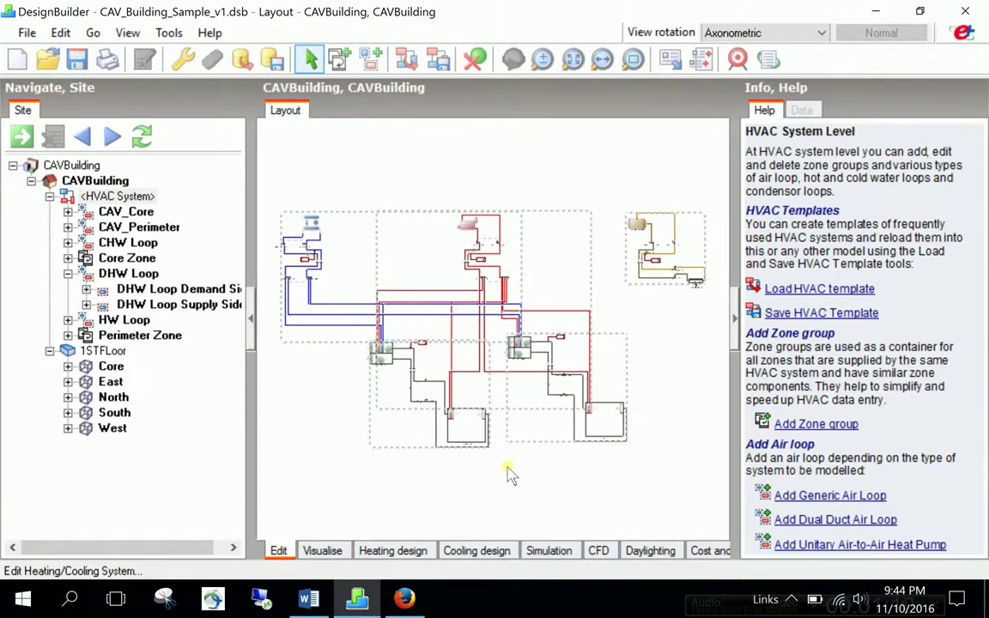
{"action": "left_click", "coordinate": [468, 429]}
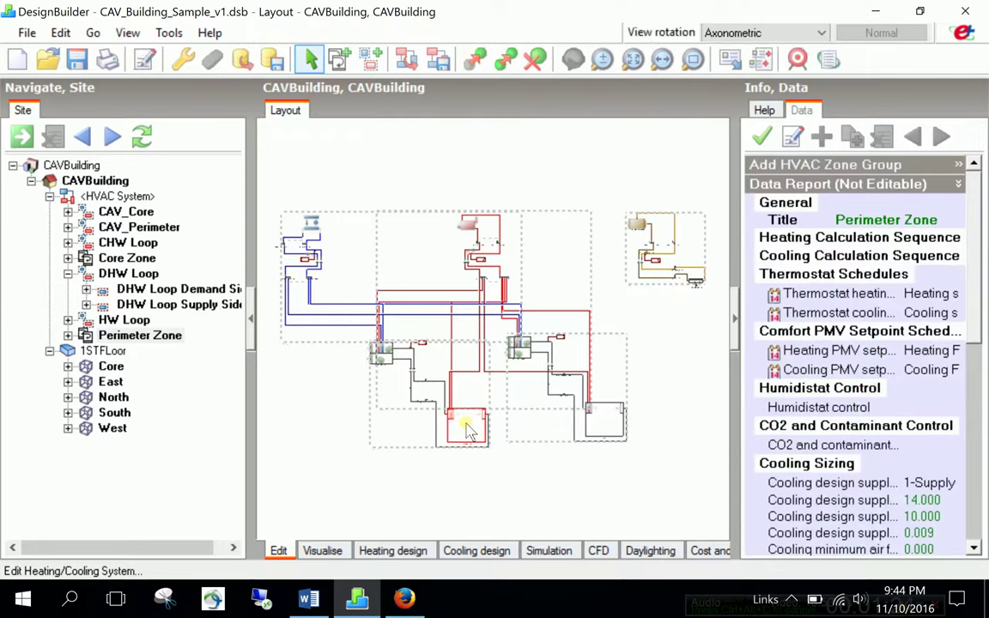
{"action": "double_click", "coordinate": [468, 430]}
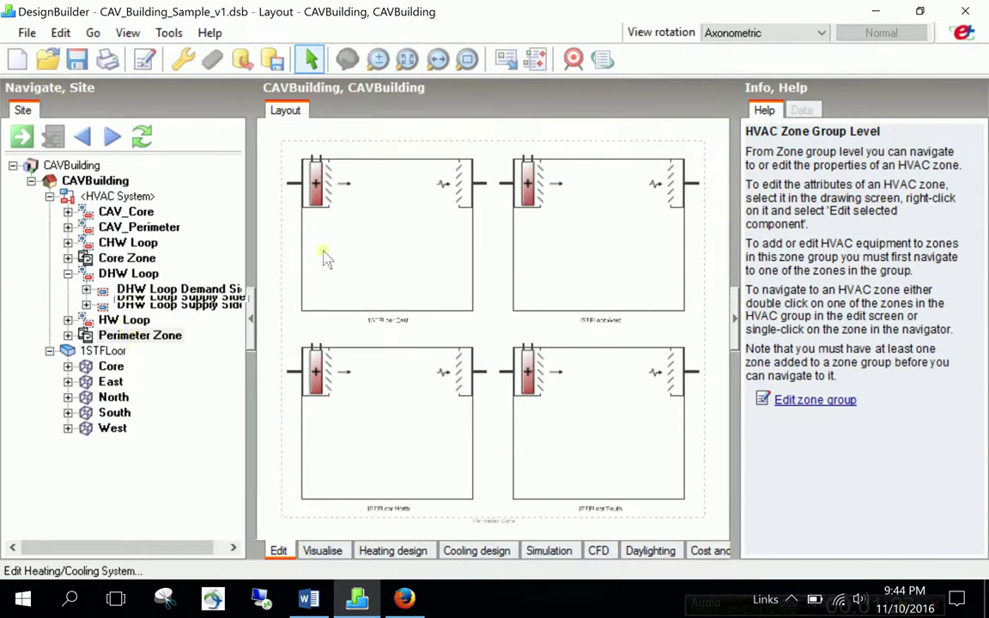
Step: Enter the 1STFLoor:East zone and bring up its Edit HVAC Zone data
{"action": "double_click", "coordinate": [384, 243]}
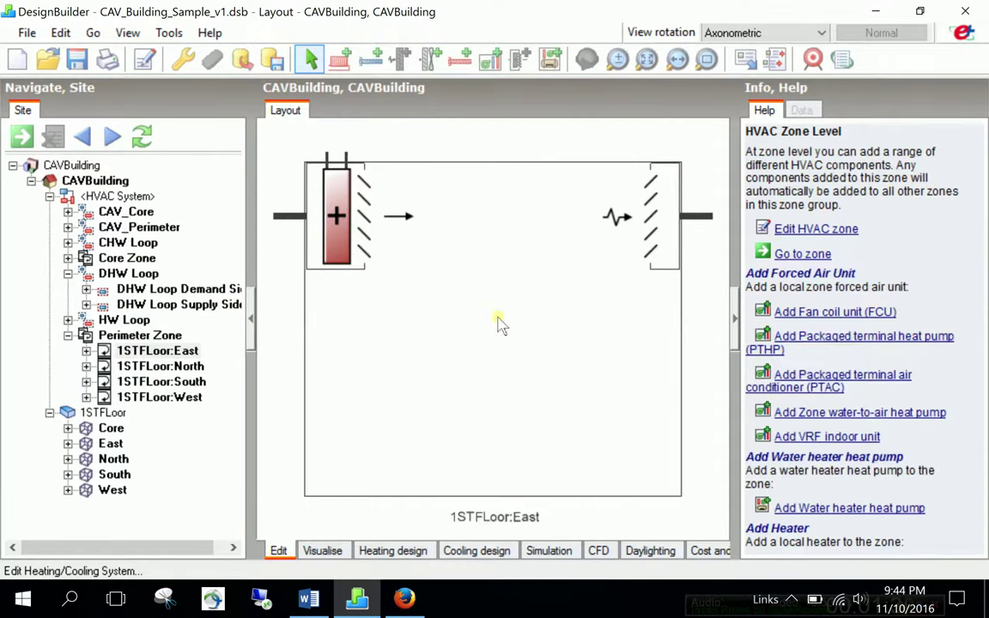
{"action": "right_click", "coordinate": [504, 322]}
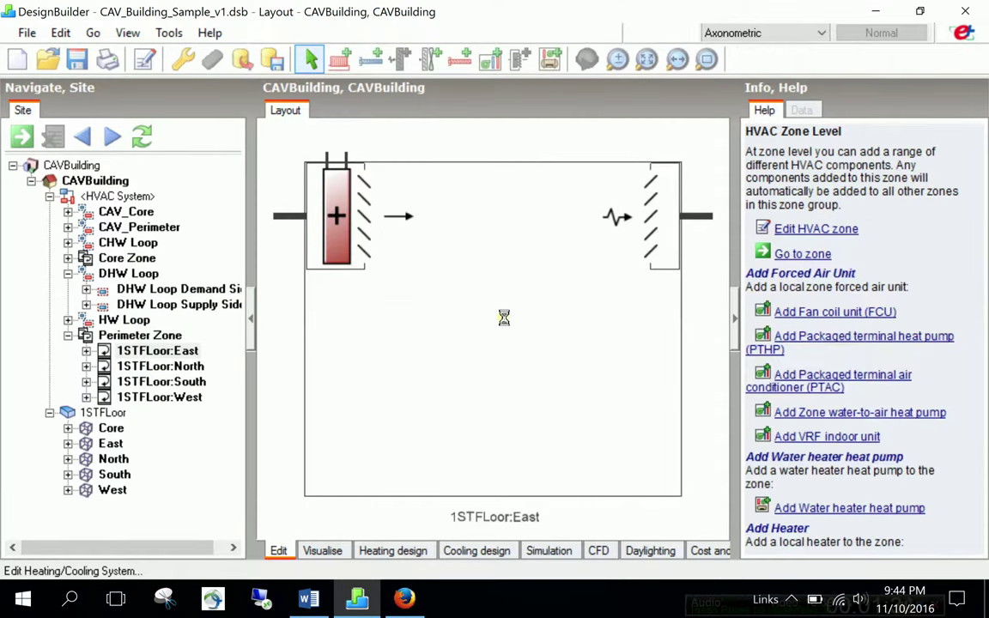
{"action": "left_click", "coordinate": [529, 354]}
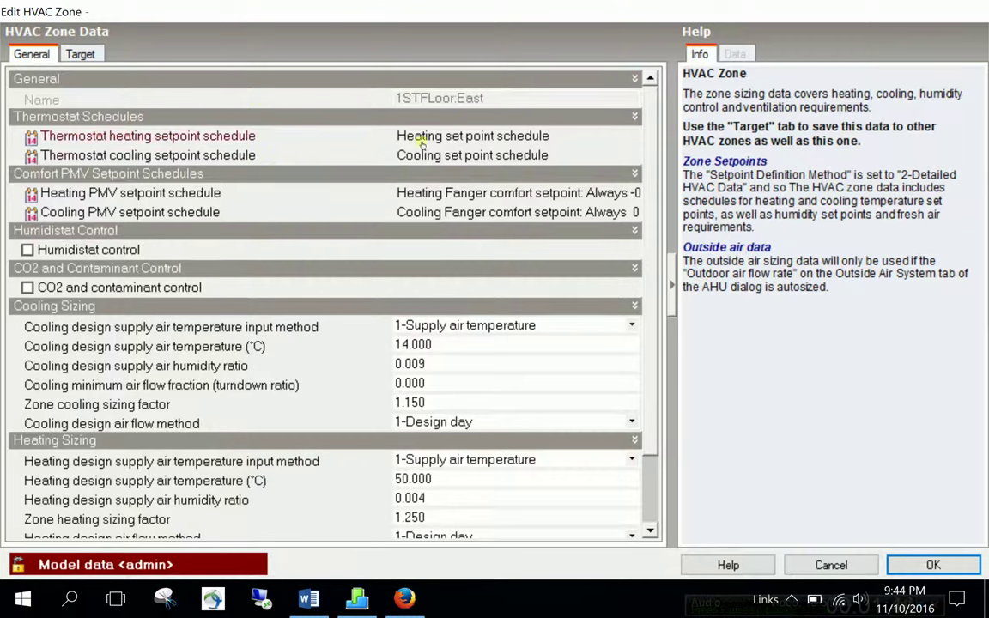
Step: Compare the thermostat heating and cooling setpoint schedules of the East zone
{"action": "left_click", "coordinate": [421, 143]}
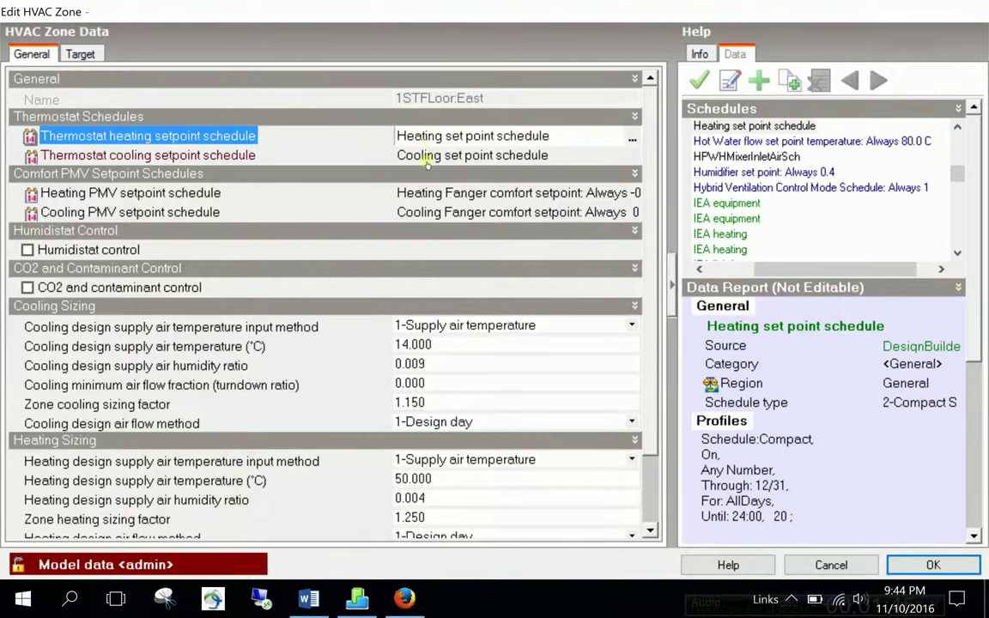
{"action": "left_click", "coordinate": [426, 155]}
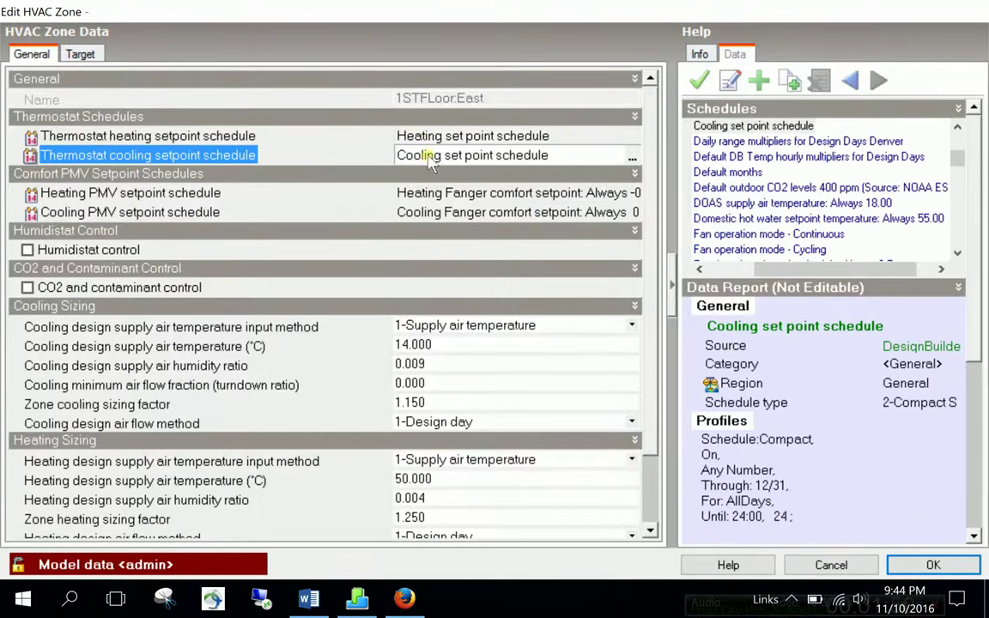
{"action": "left_click", "coordinate": [390, 136]}
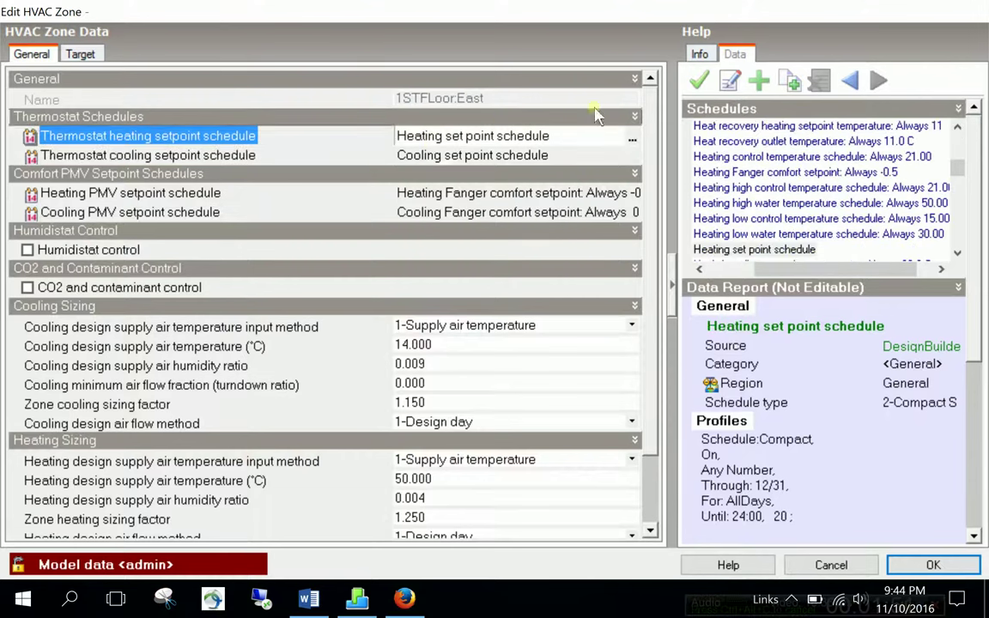
{"action": "left_click", "coordinate": [561, 155]}
{"action": "left_click", "coordinate": [556, 136]}
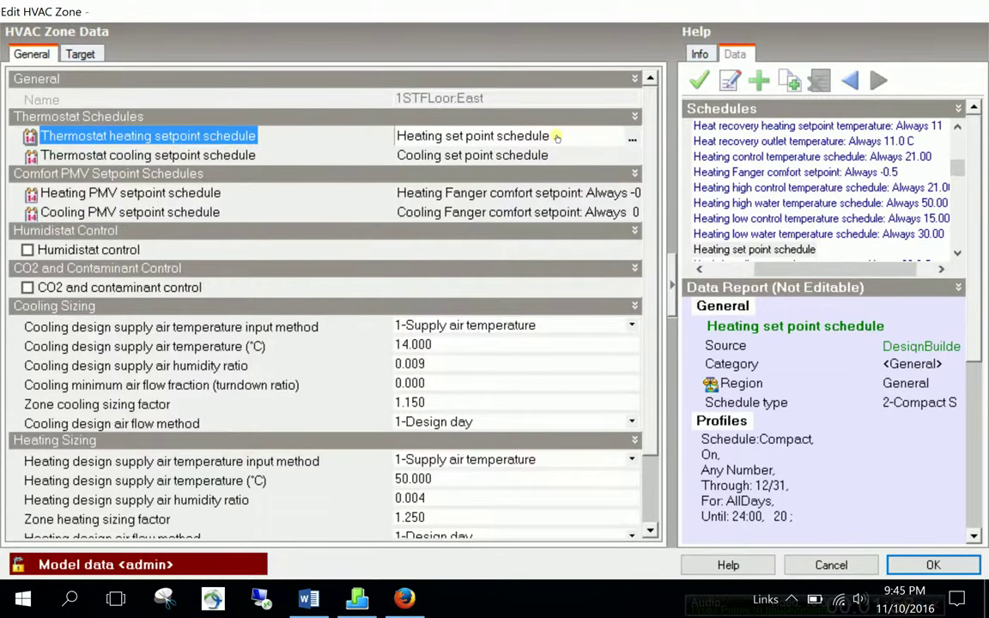
Step: View the heating setpoint schedule definition, cancel without changes, and browse the Schedules list
{"action": "left_click", "coordinate": [726, 85]}
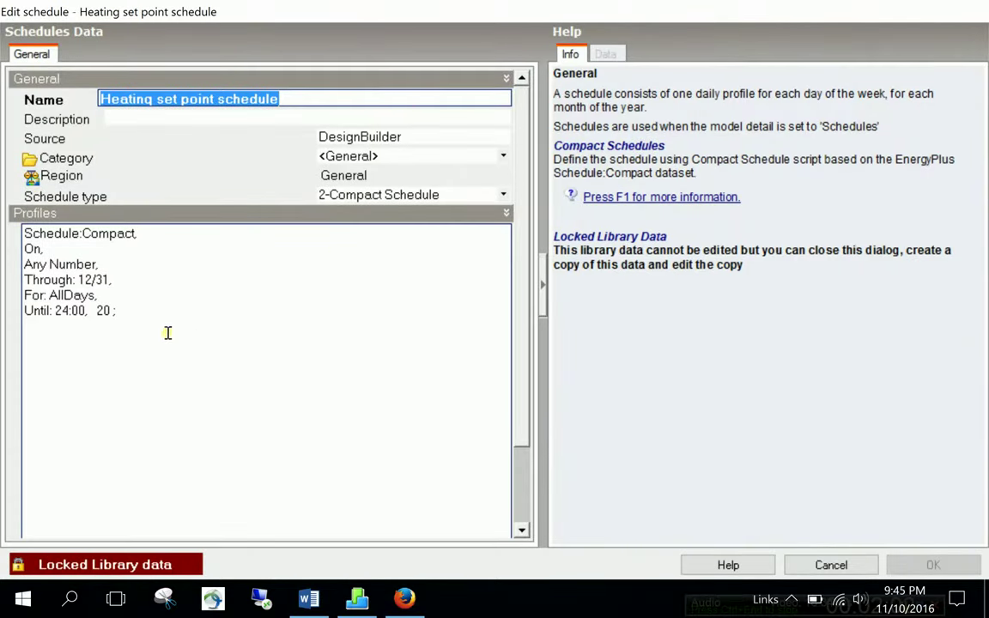
{"action": "left_click_drag", "start_coordinate": [118, 312], "coordinate": [65, 280]}
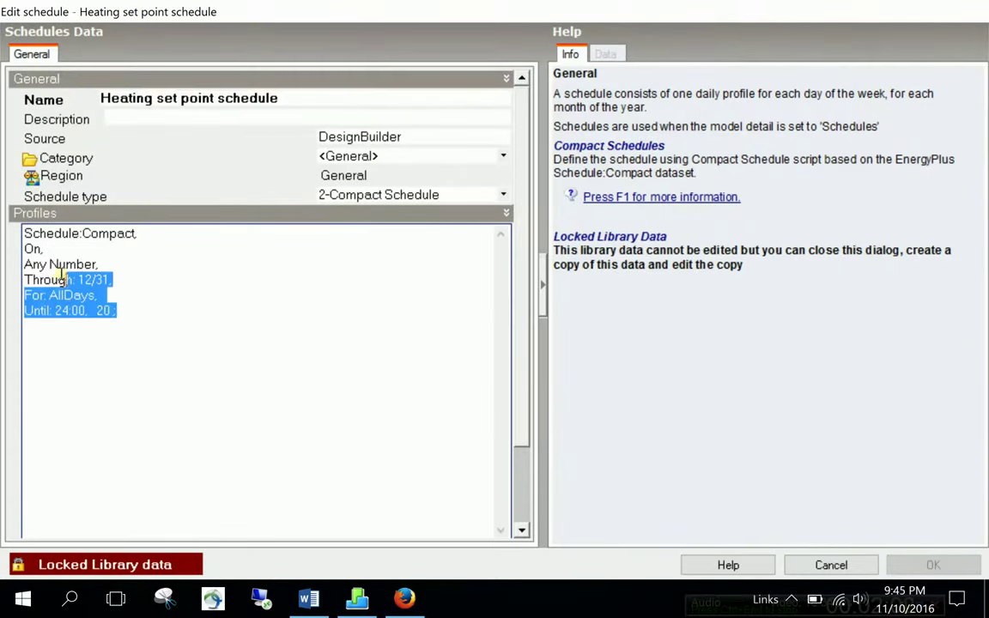
{"action": "left_click", "coordinate": [831, 565]}
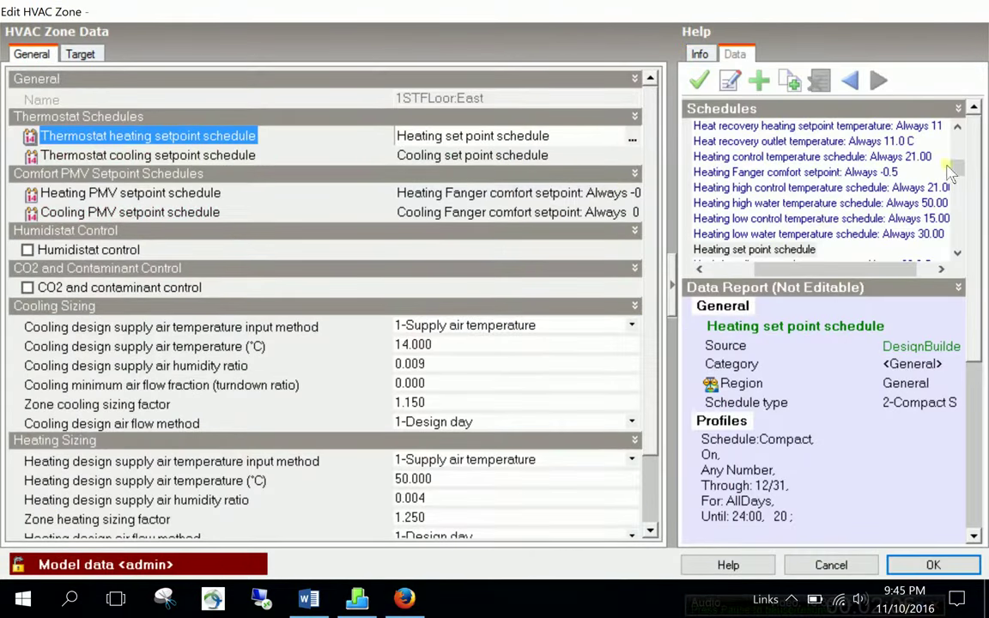
{"action": "left_click_drag", "start_coordinate": [960, 169], "coordinate": [959, 128]}
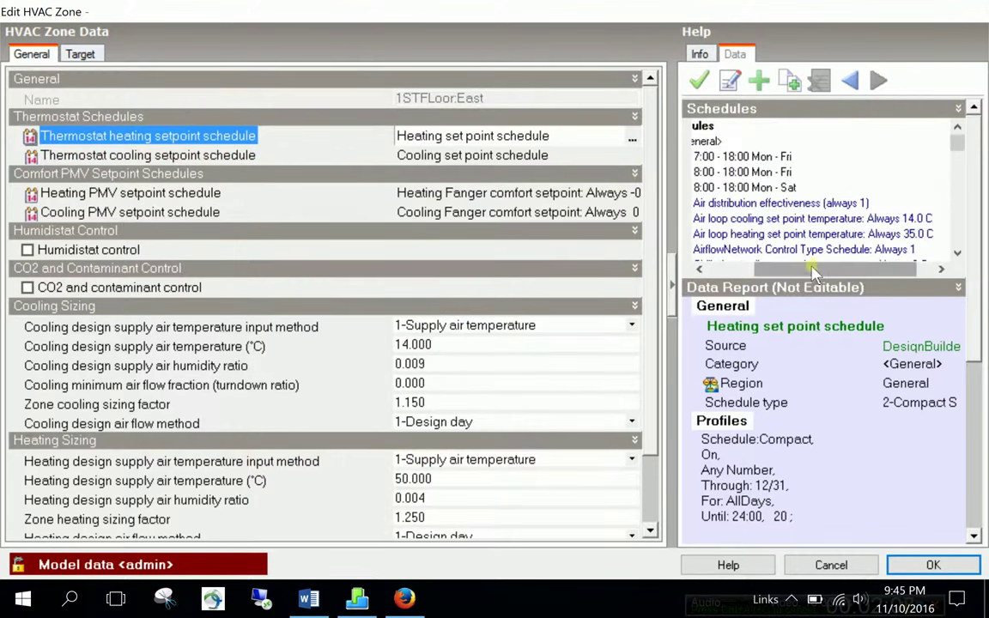
{"action": "scroll", "coordinate": [728, 252], "scroll_direction": "left", "scroll_amount": 3}
{"action": "left_click", "coordinate": [718, 142]}
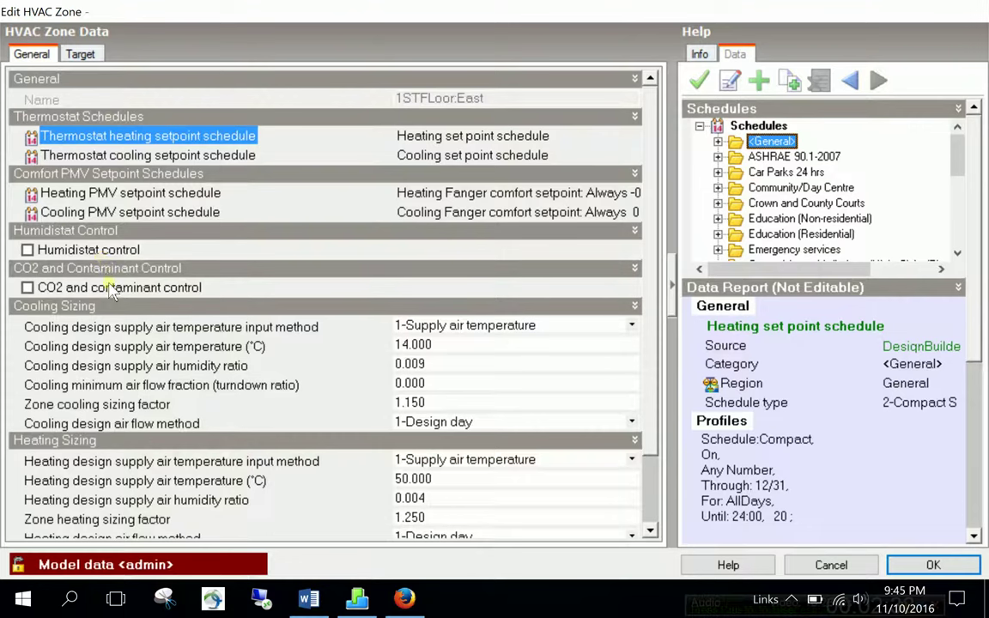
Step: Size cooling and heating supply air by 2-Temperature difference with deltaC 11.11 each
{"action": "left_click", "coordinate": [447, 328]}
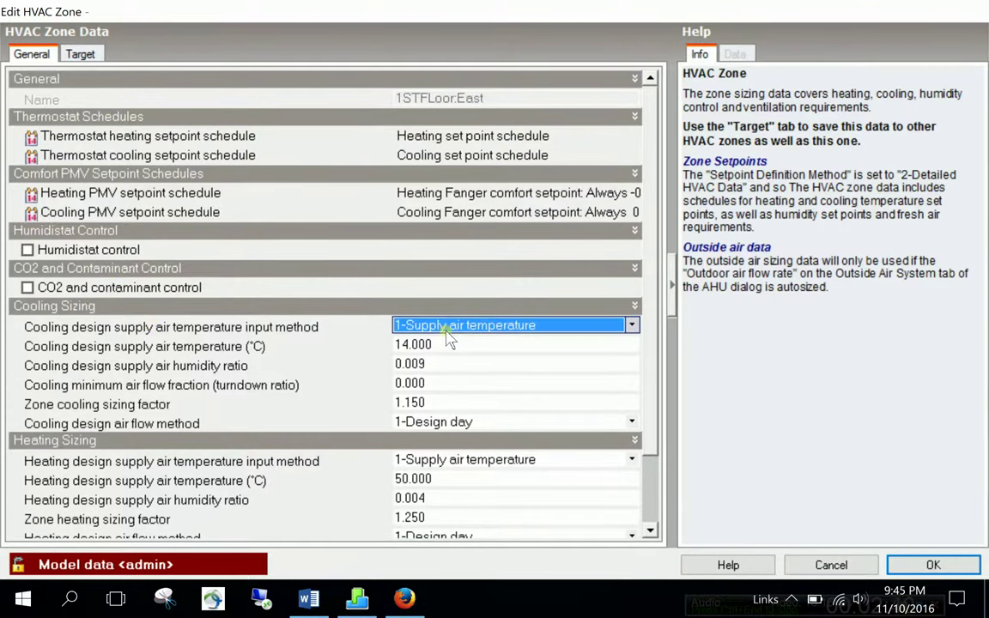
{"action": "left_click", "coordinate": [447, 332]}
{"action": "left_click", "coordinate": [450, 360]}
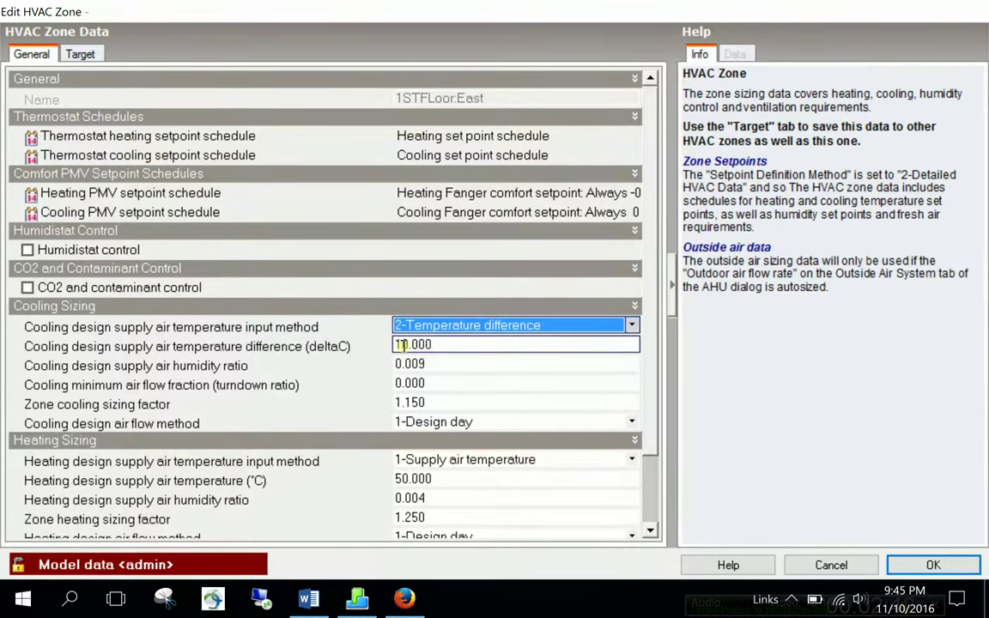
{"action": "left_click_drag", "start_coordinate": [440, 344], "coordinate": [394, 345]}
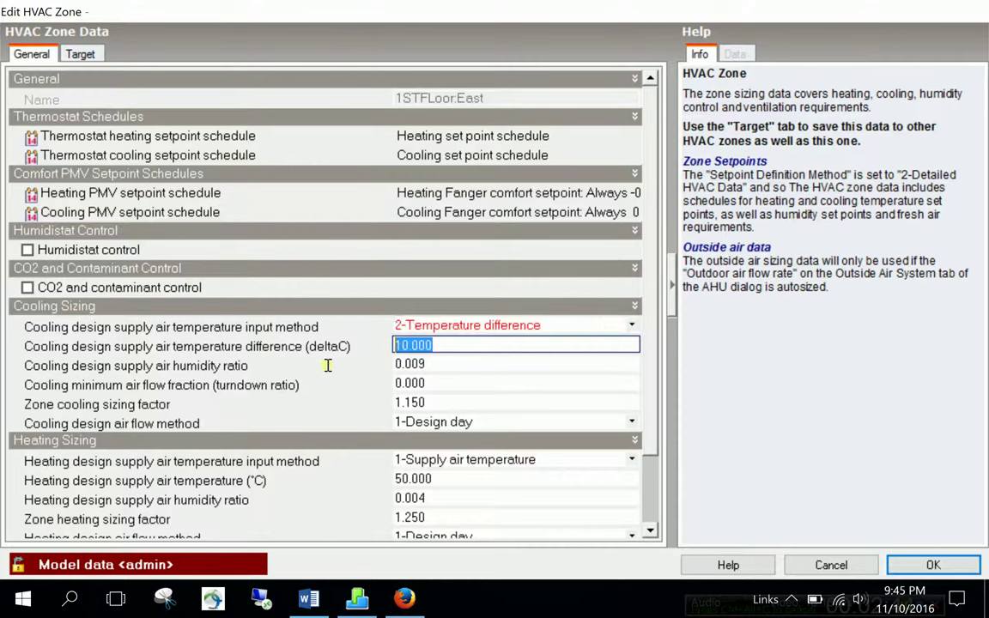
{"action": "type", "text": "11.11"}
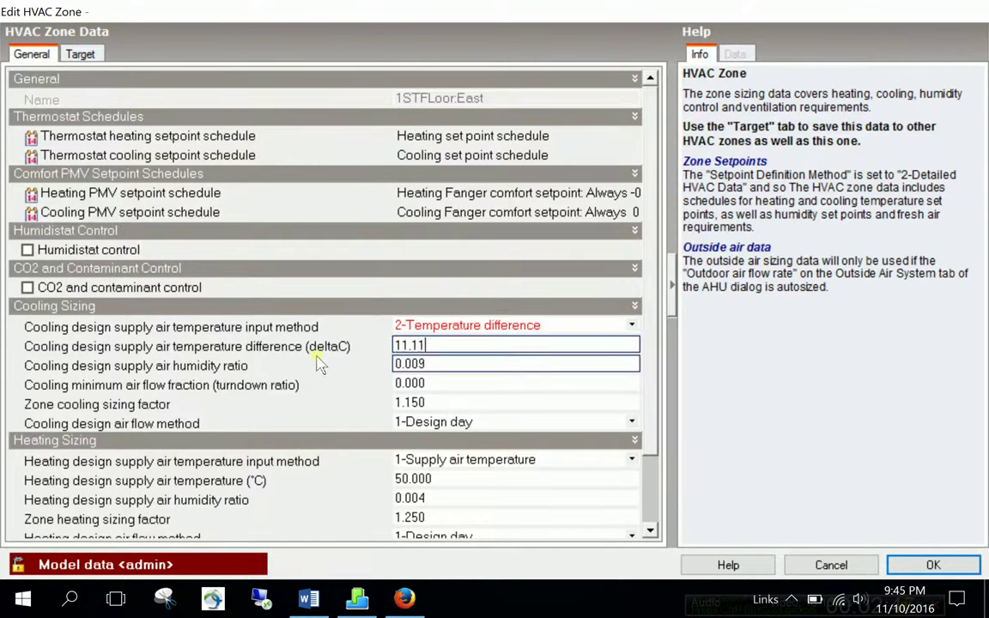
{"action": "left_click", "coordinate": [402, 460]}
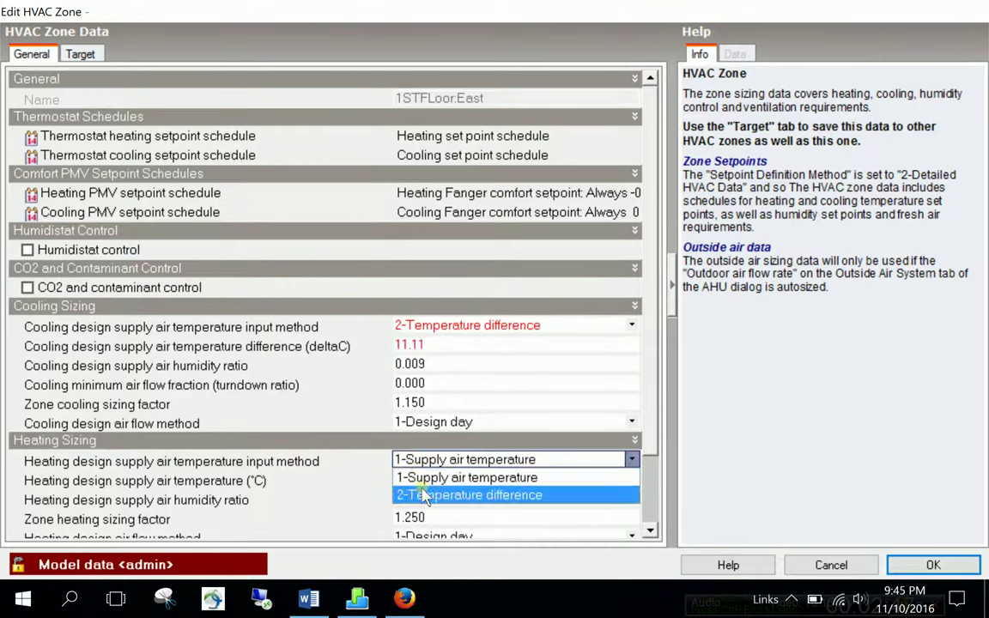
{"action": "left_click", "coordinate": [425, 496]}
{"action": "left_click_drag", "start_coordinate": [438, 481], "coordinate": [353, 504]}
{"action": "key", "text": "BackSpace"}
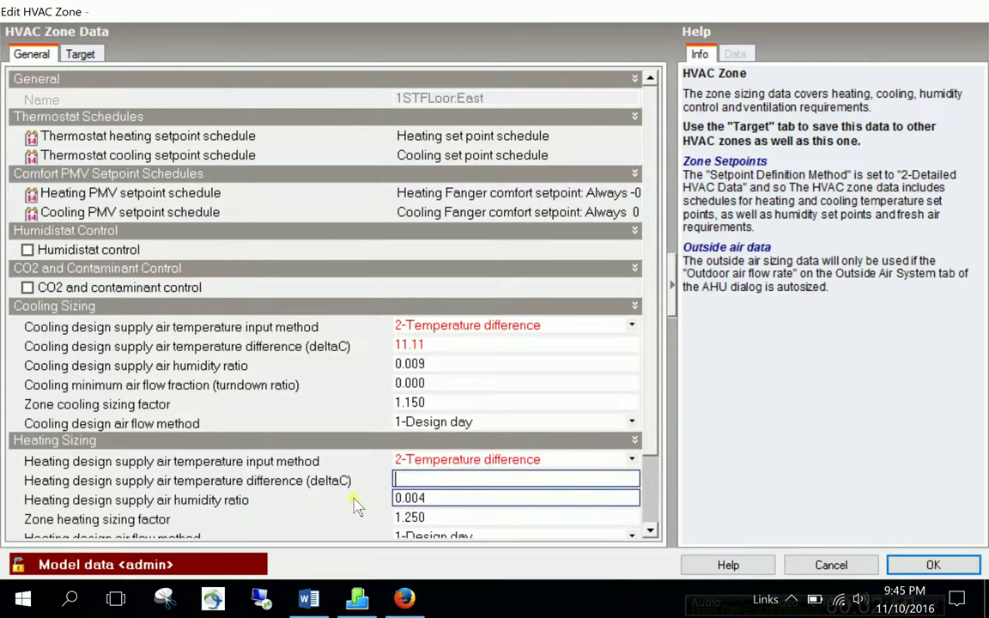
{"action": "type", "text": "11.11"}
Step: Set the outside air method to 4-Sum and check the per-person and per-area flows
{"action": "scroll", "coordinate": [636, 447], "scroll_direction": "down", "scroll_amount": 2}
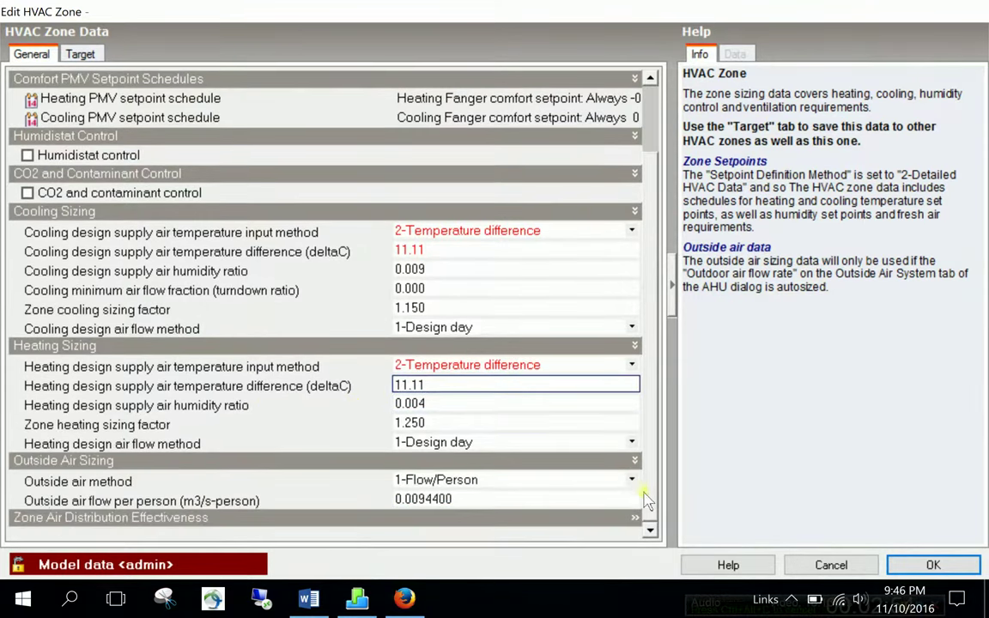
{"action": "left_click", "coordinate": [378, 481]}
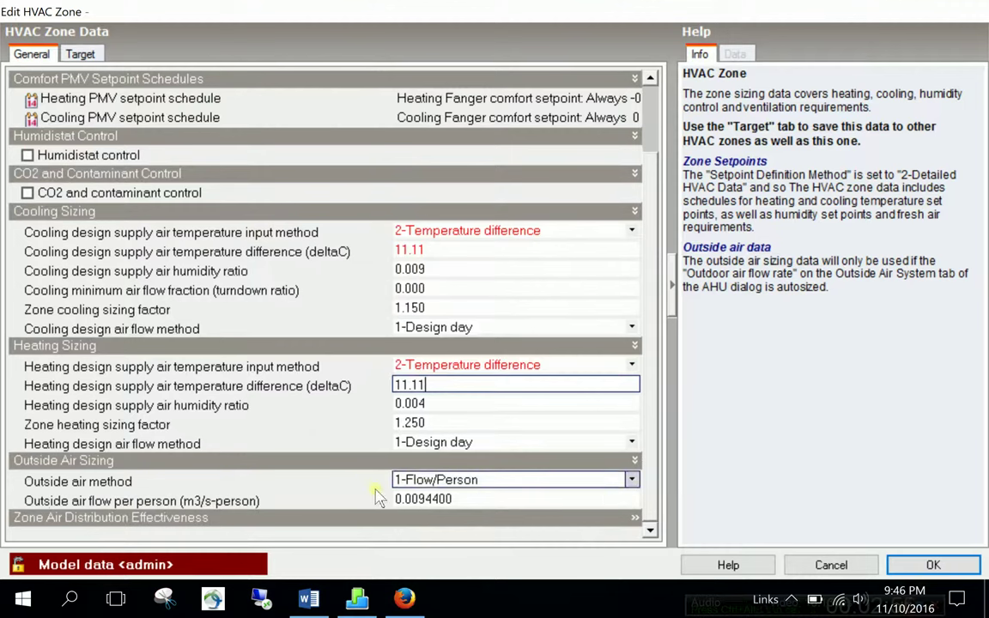
{"action": "left_click", "coordinate": [446, 485]}
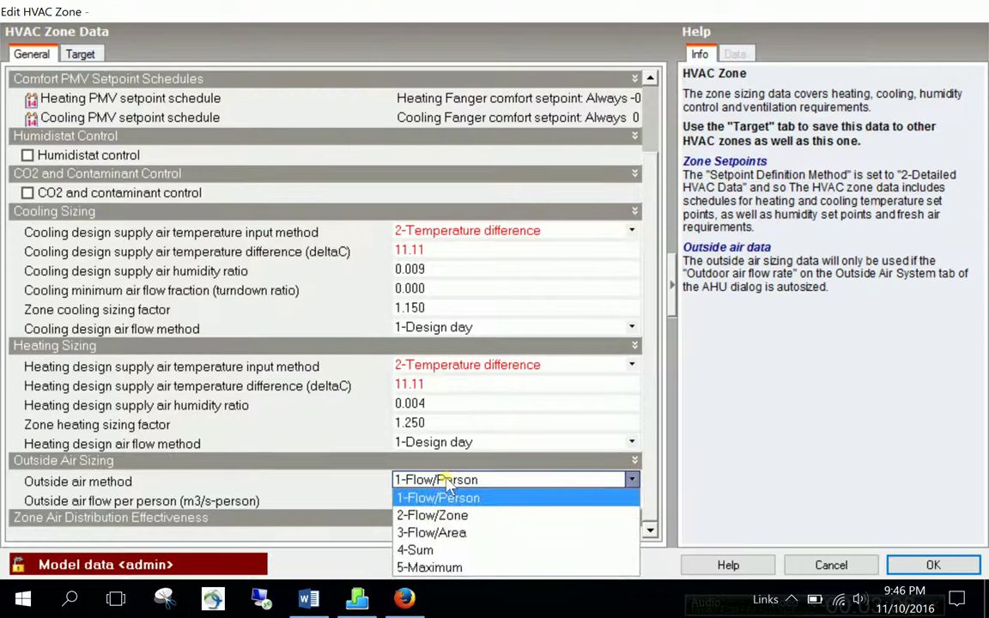
{"action": "left_click", "coordinate": [416, 550]}
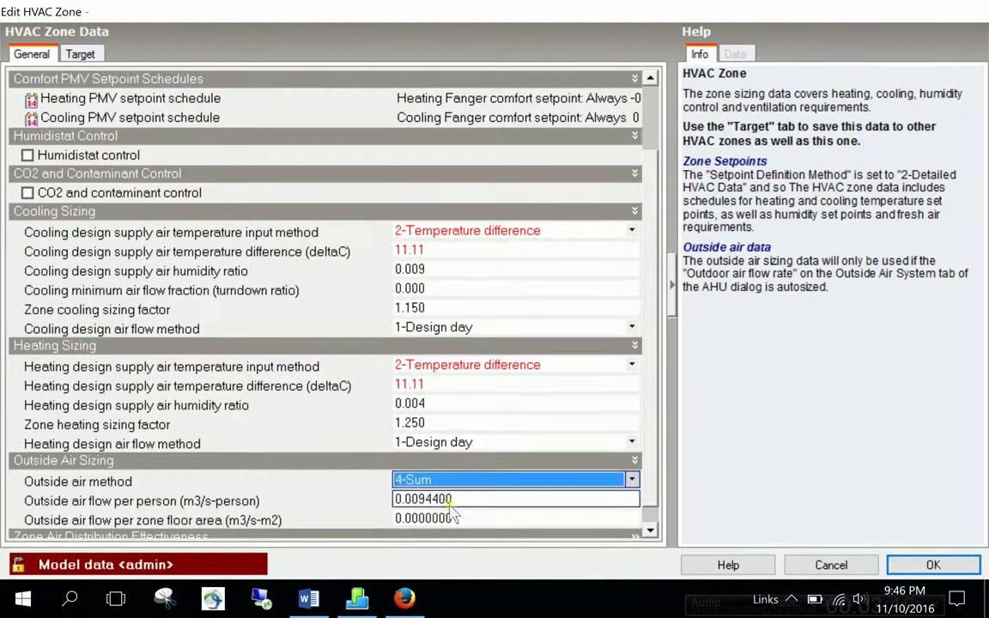
{"action": "left_click", "coordinate": [457, 503]}
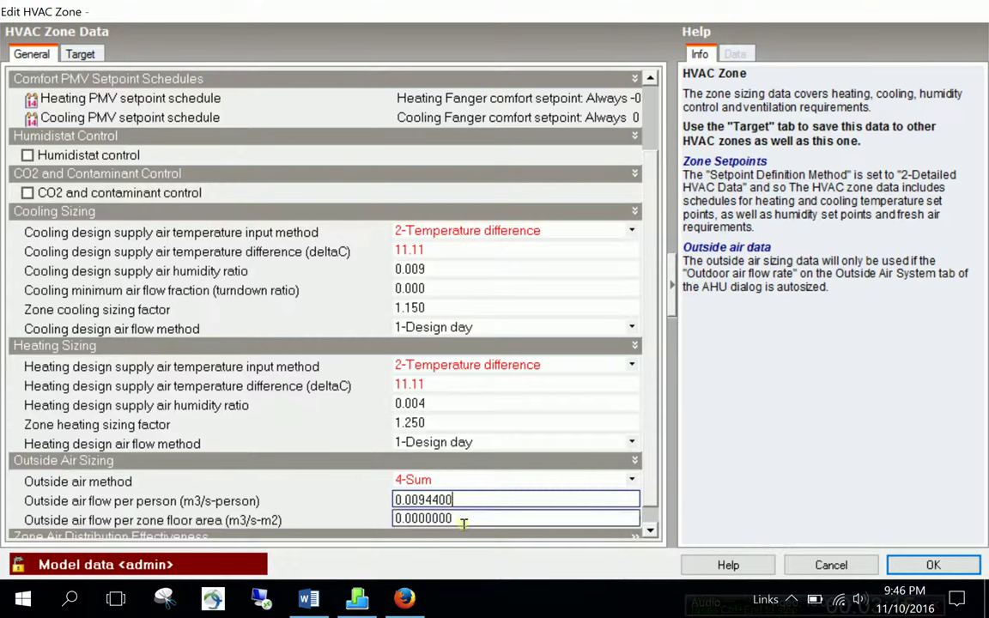
{"action": "left_click", "coordinate": [461, 518]}
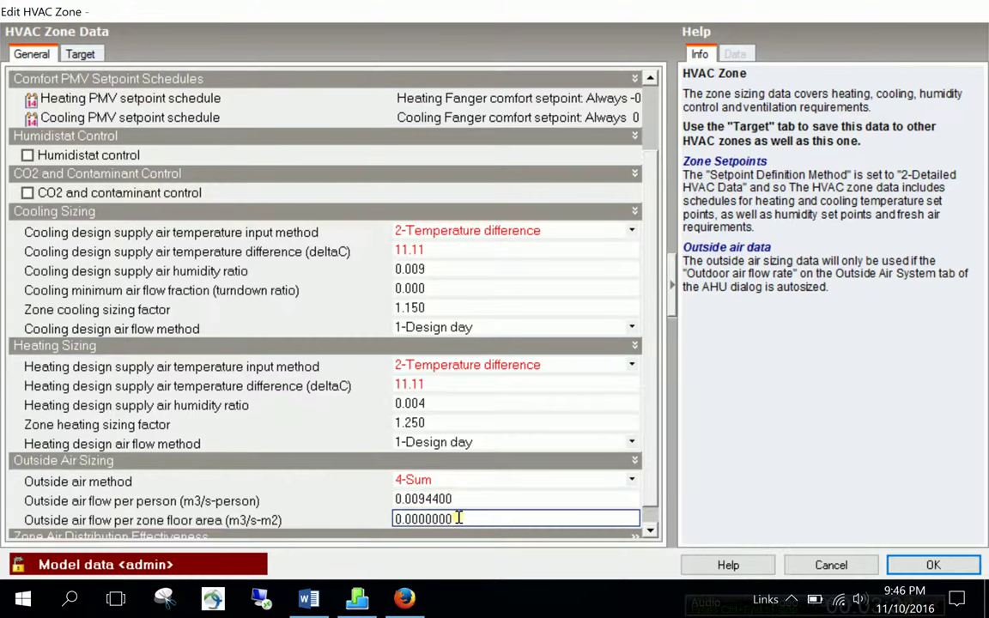
{"action": "scroll", "coordinate": [530, 482], "scroll_direction": "up", "scroll_amount": 5}
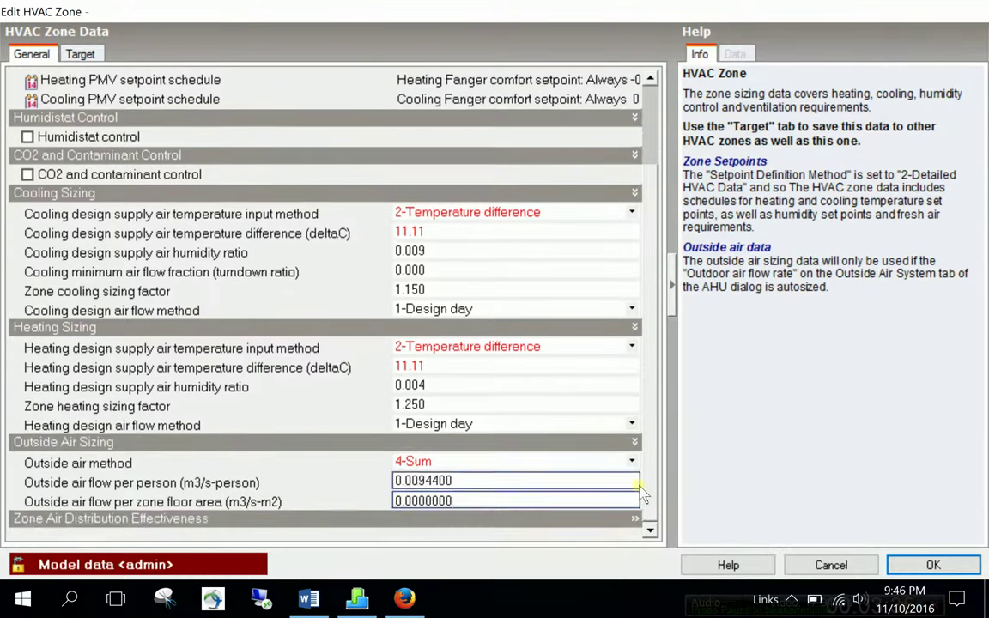
Step: Target 1STFLoor West, North and South along with East, then confirm the zone data
{"action": "left_click", "coordinate": [81, 56]}
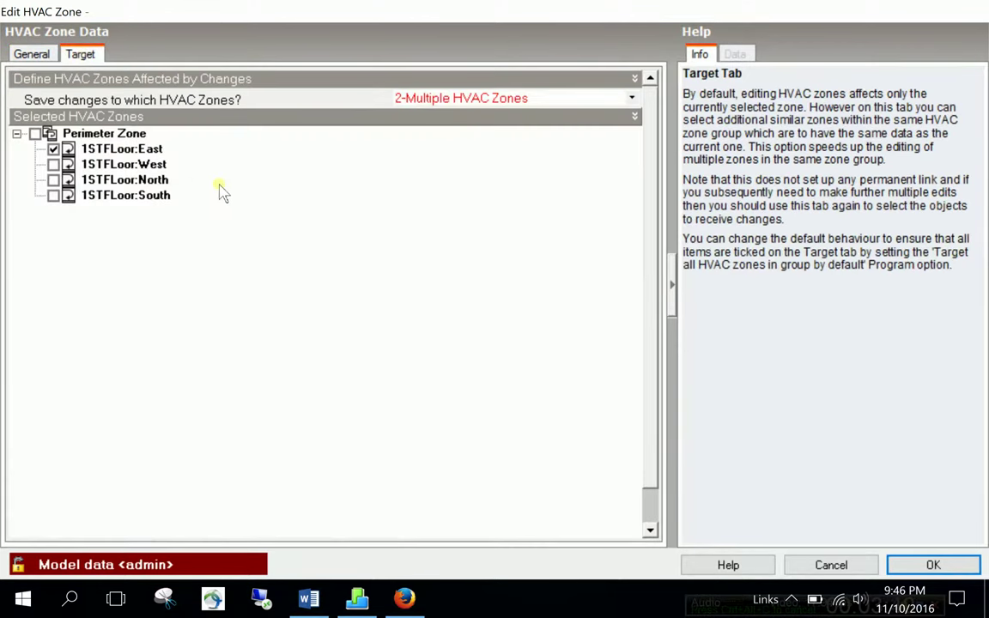
{"action": "left_click", "coordinate": [53, 164]}
{"action": "left_click", "coordinate": [53, 179]}
{"action": "left_click", "coordinate": [53, 196]}
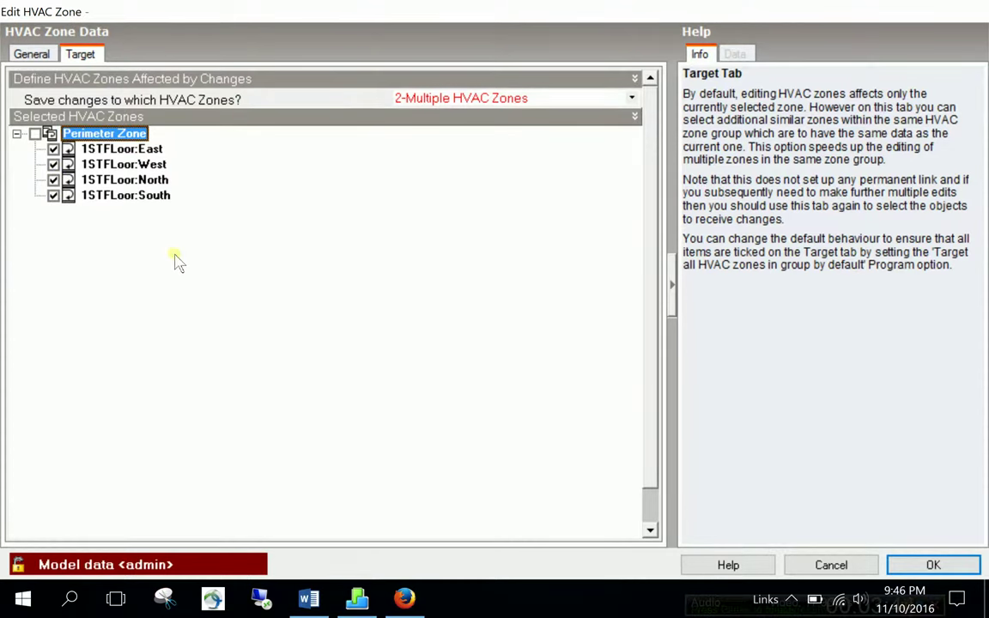
{"action": "left_click", "coordinate": [32, 53]}
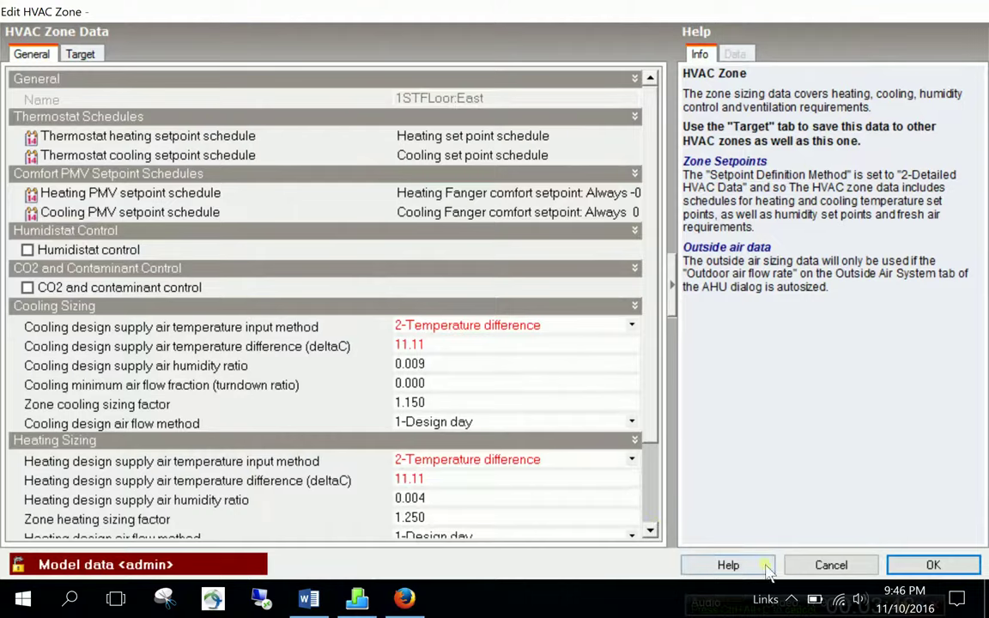
{"action": "left_click", "coordinate": [928, 566]}
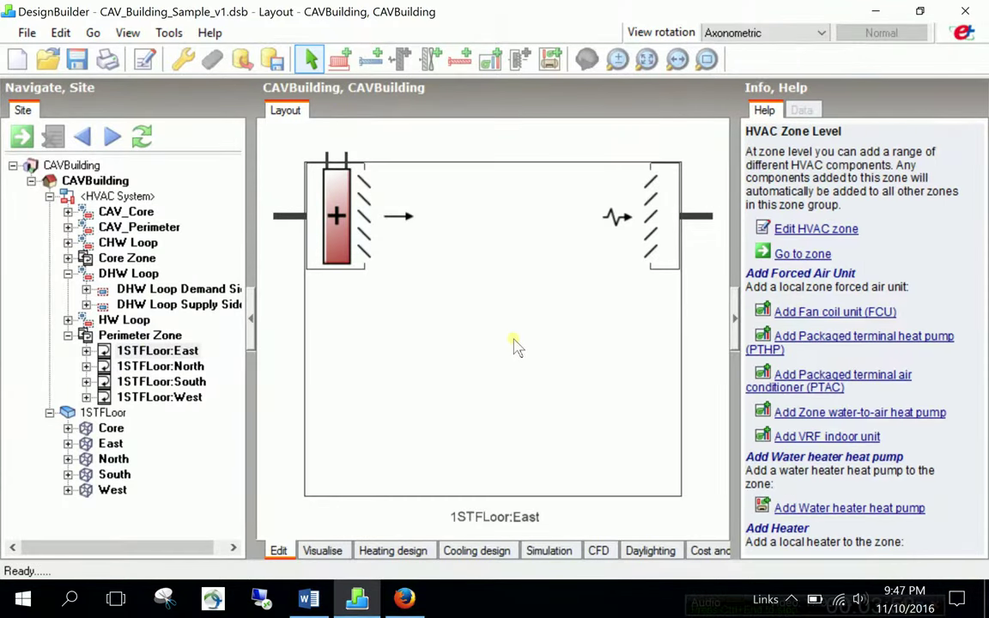
Step: Set the East CAV reheat terminal's maximum air flow rate to Autosize and save
{"action": "left_click", "coordinate": [341, 225]}
{"action": "right_click", "coordinate": [339, 221]}
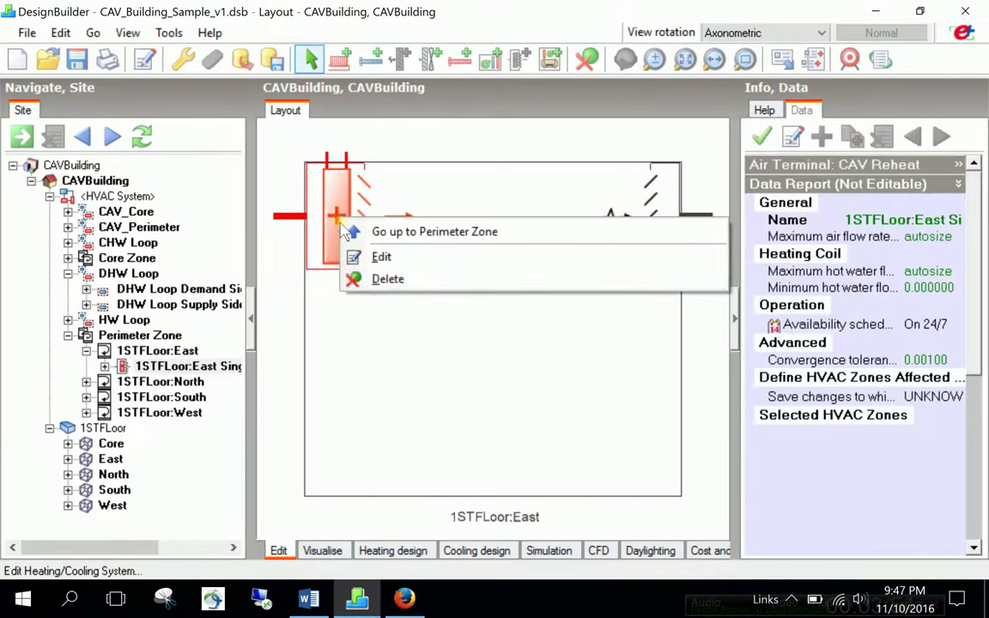
{"action": "left_click", "coordinate": [369, 257]}
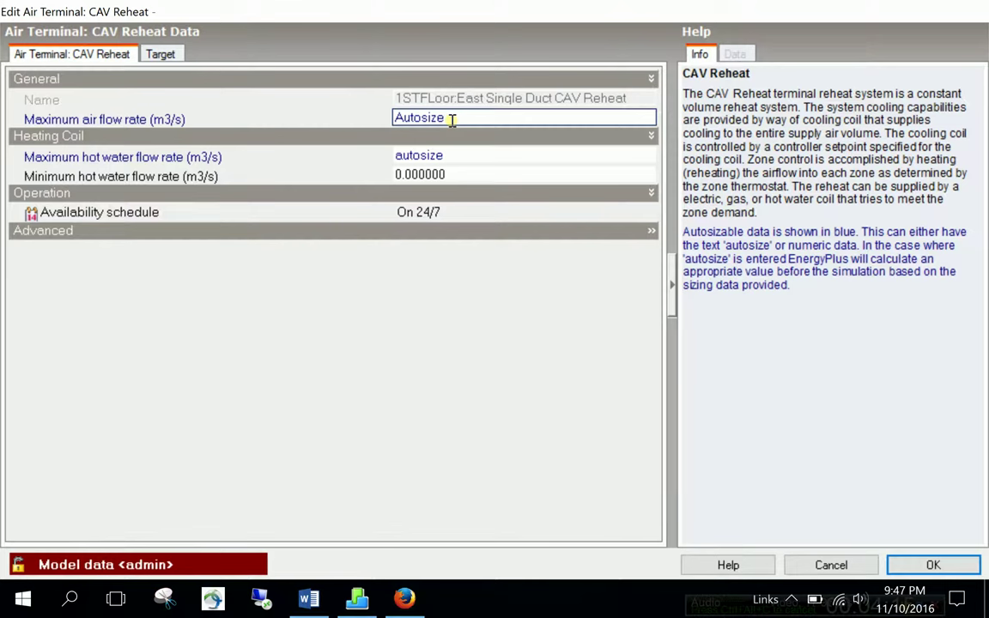
{"action": "key", "text": "Return"}
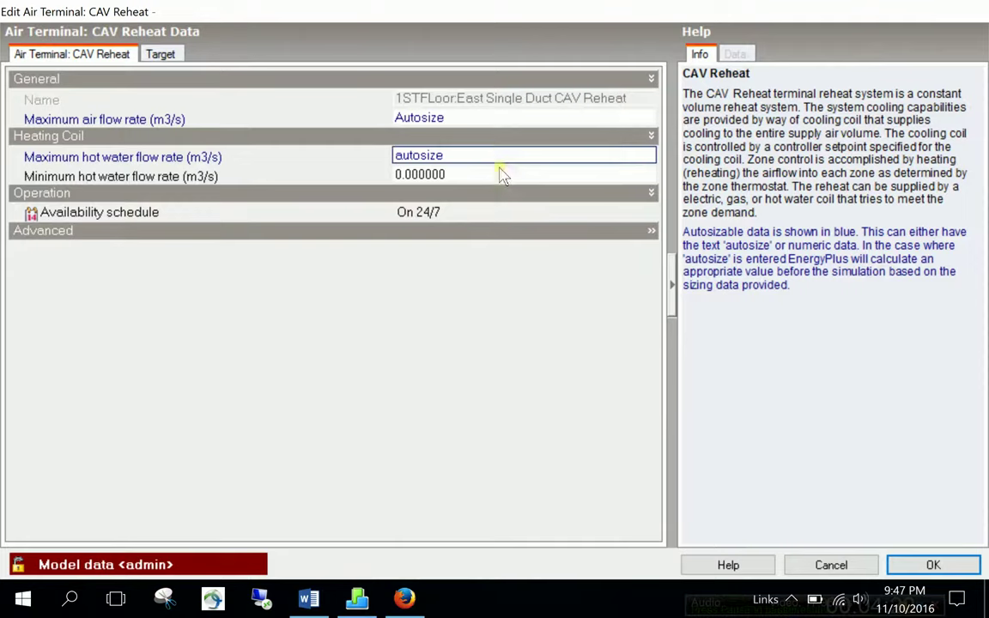
{"action": "left_click", "coordinate": [916, 567]}
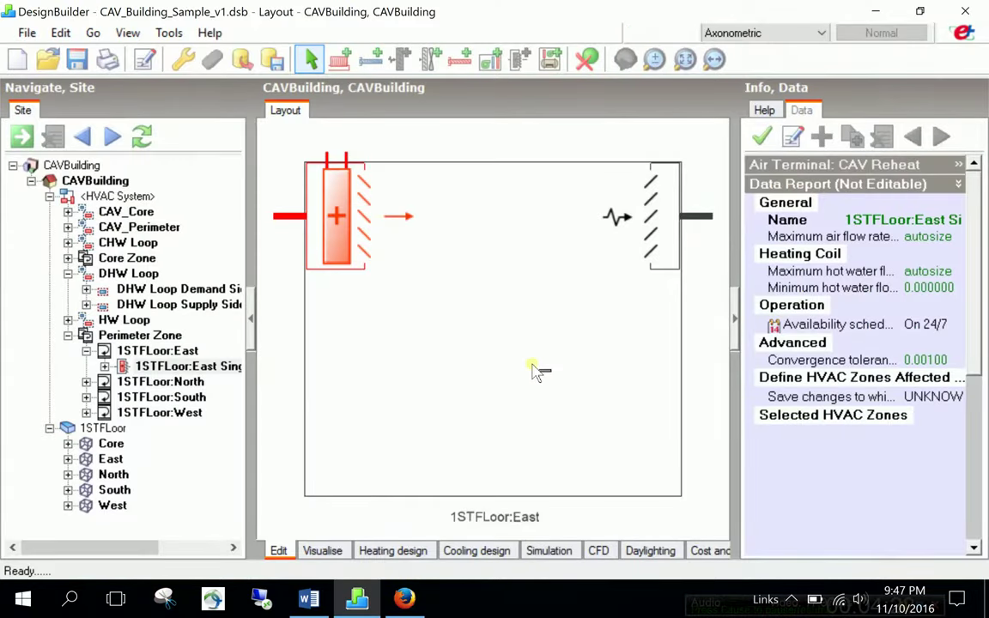
Step: Collapse Perimeter Zone and DHW Loop, expand CAV_Perimeter's Supply Side, and select its setpoint manager
{"action": "left_click", "coordinate": [110, 196]}
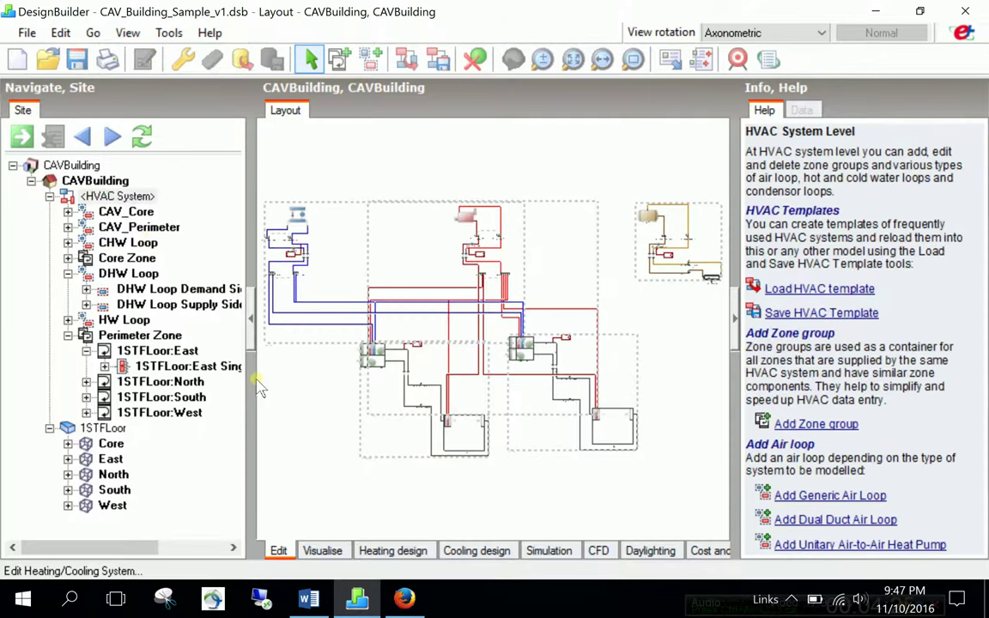
{"action": "left_click", "coordinate": [68, 335]}
{"action": "left_click", "coordinate": [68, 274]}
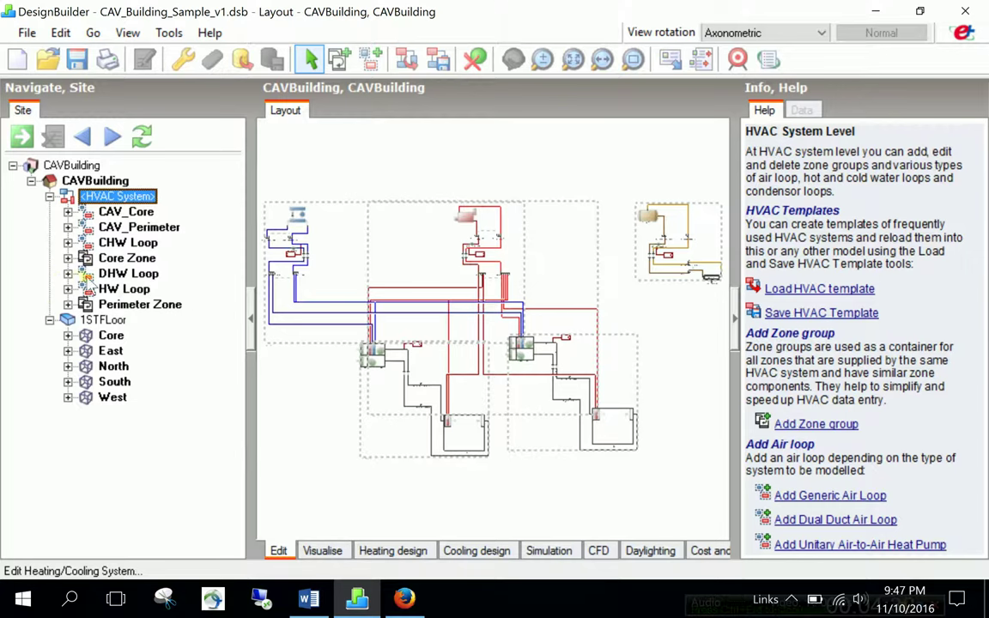
{"action": "left_click", "coordinate": [142, 226]}
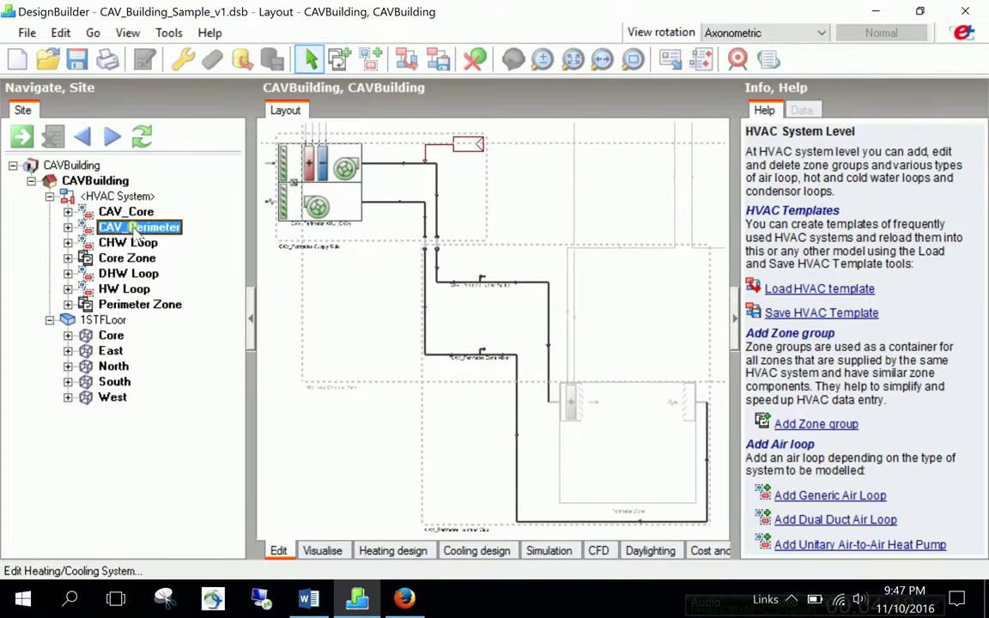
{"action": "left_click", "coordinate": [68, 227]}
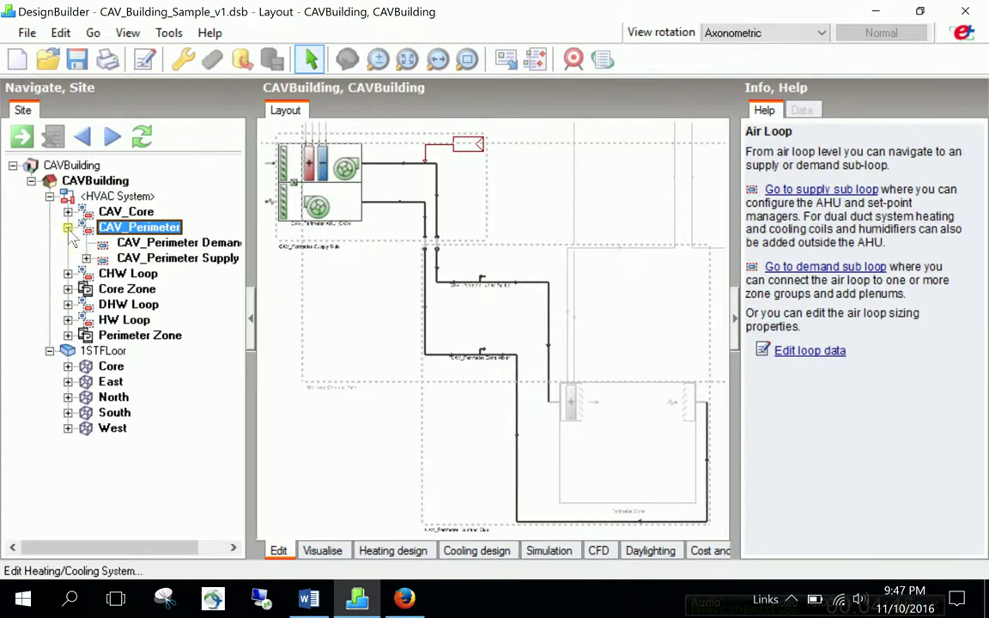
{"action": "left_click", "coordinate": [86, 259]}
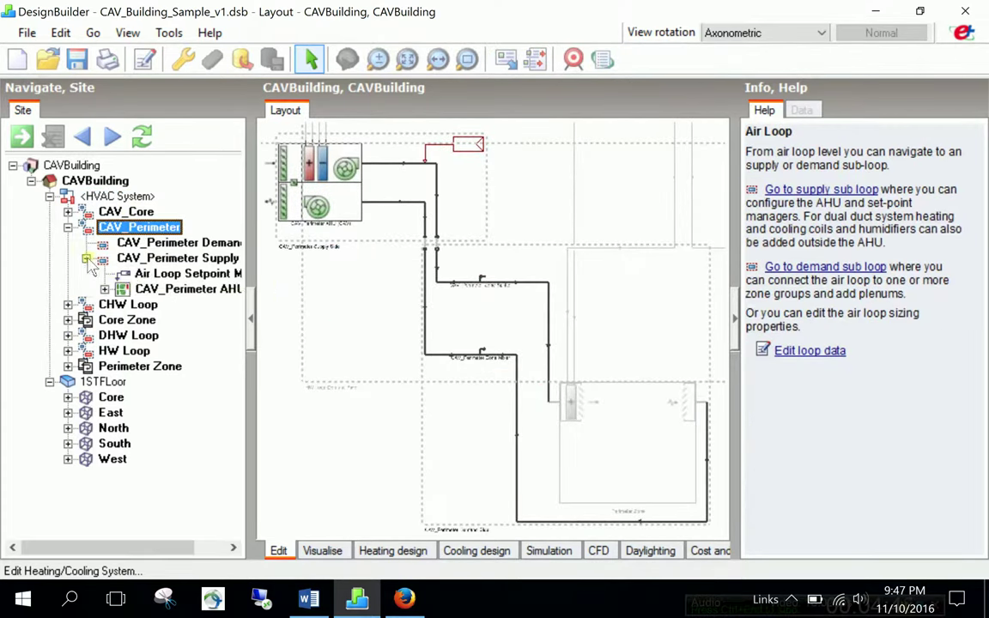
{"action": "left_click", "coordinate": [167, 274]}
Step: Set the Air Loop Setpoint Manager to 2-Warmest with 11 °C minimum and 16 °C maximum
{"action": "right_click", "coordinate": [551, 276]}
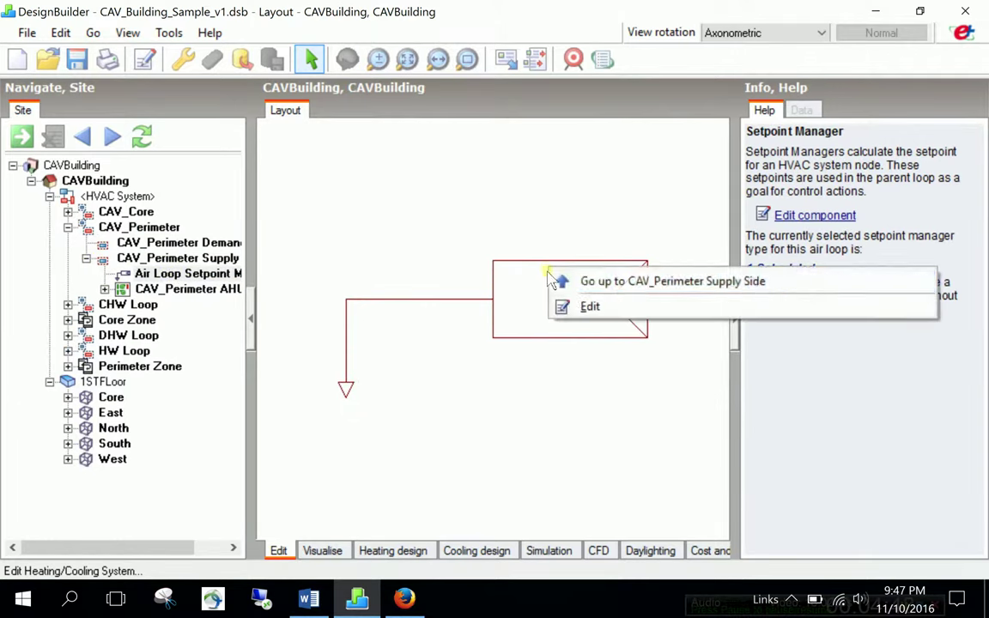
{"action": "left_click", "coordinate": [572, 307]}
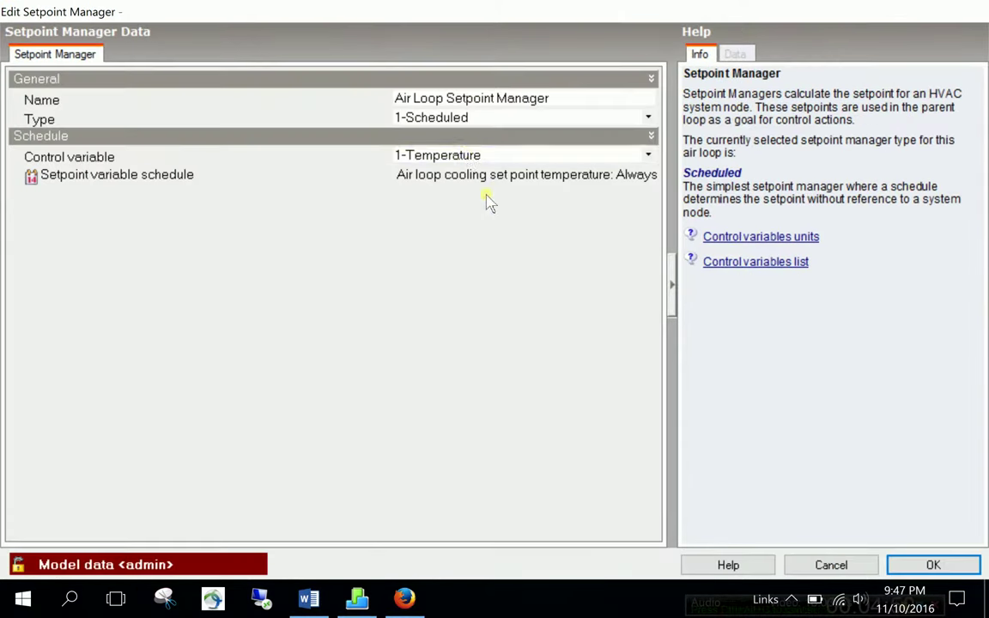
{"action": "left_click", "coordinate": [464, 122]}
{"action": "left_click", "coordinate": [422, 150]}
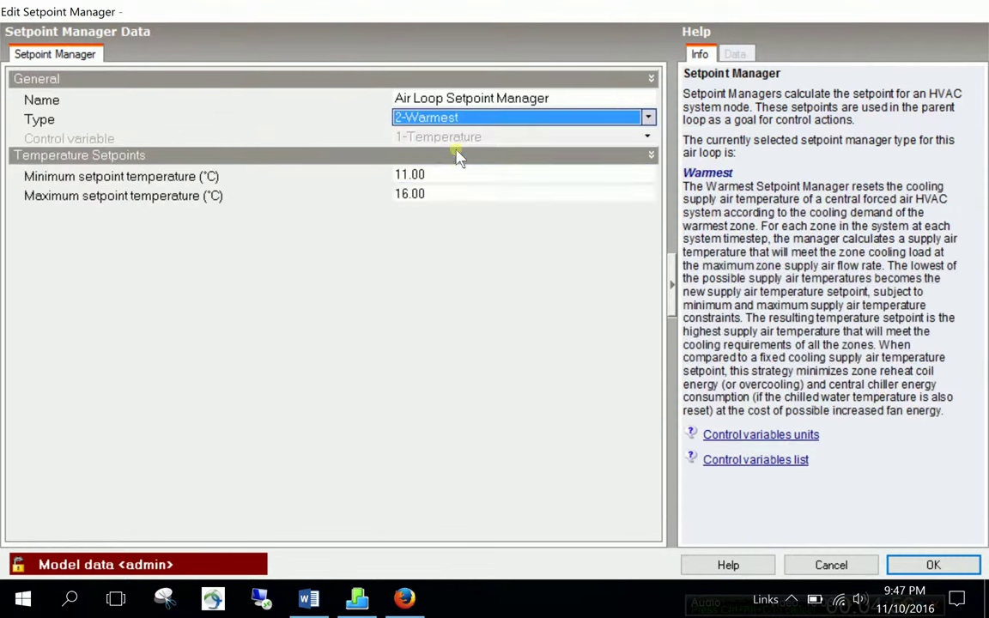
{"action": "left_click", "coordinate": [456, 174]}
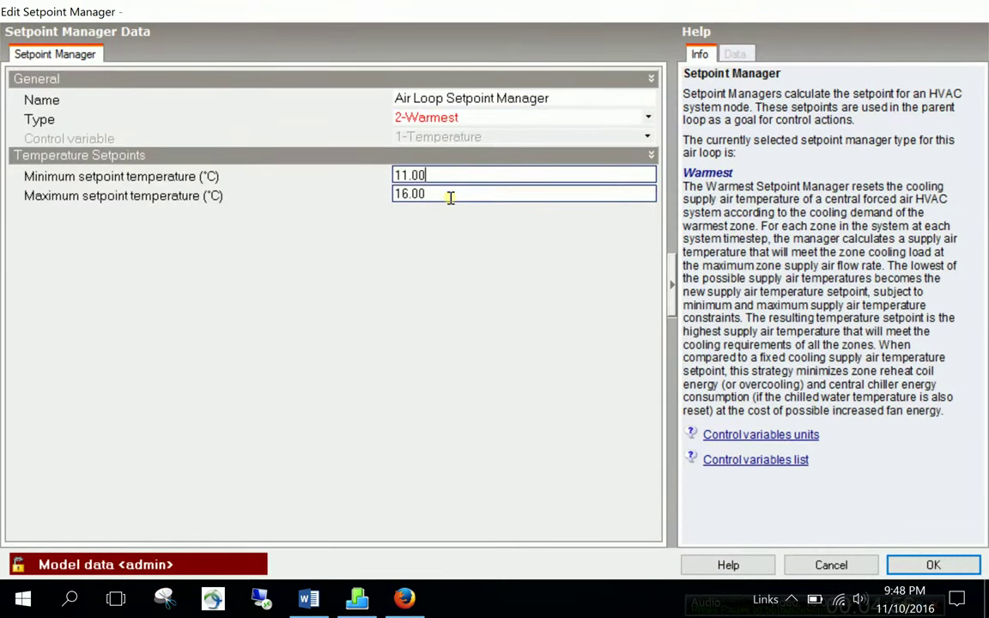
{"action": "left_click", "coordinate": [450, 198]}
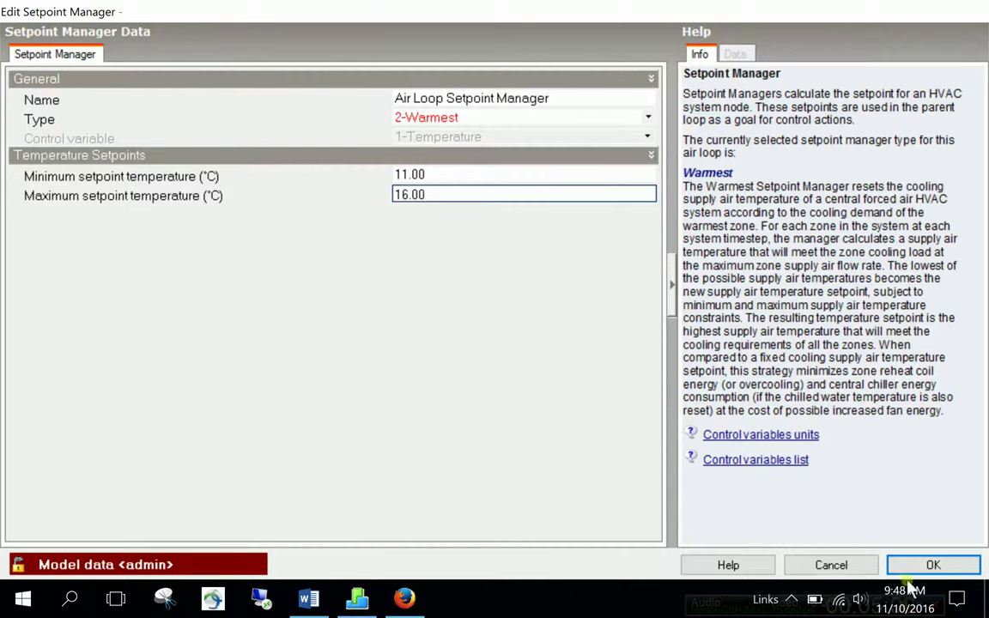
{"action": "left_click", "coordinate": [929, 567]}
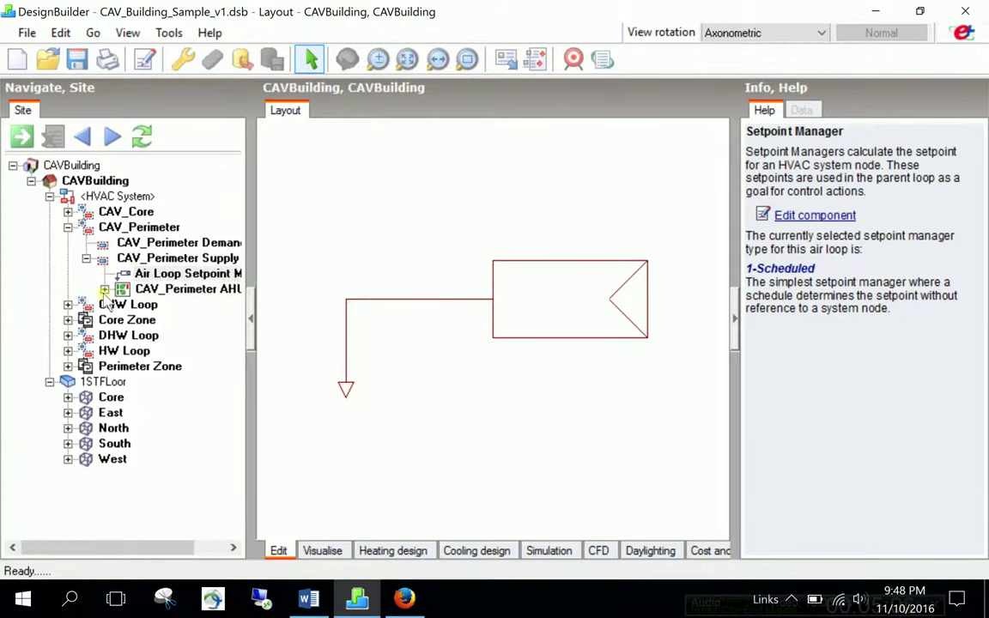
{"action": "left_click", "coordinate": [104, 291]}
Step: Enable Night Cycle on the CAV_Perimeter AHU with 2-Cycle on any and 1800 s run time
{"action": "left_click", "coordinate": [176, 290]}
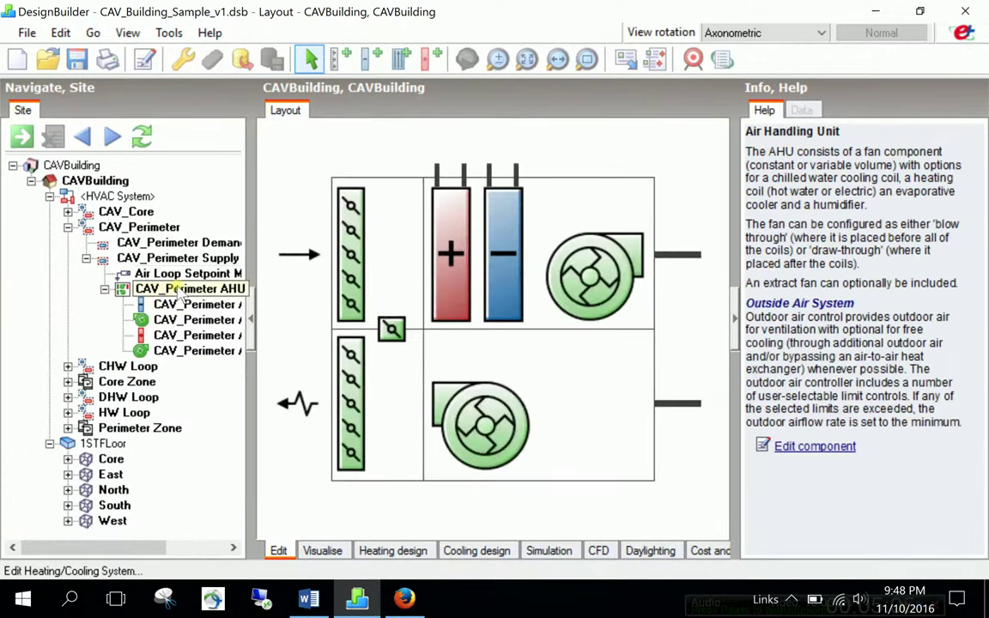
{"action": "right_click", "coordinate": [181, 290]}
{"action": "left_click", "coordinate": [197, 297]}
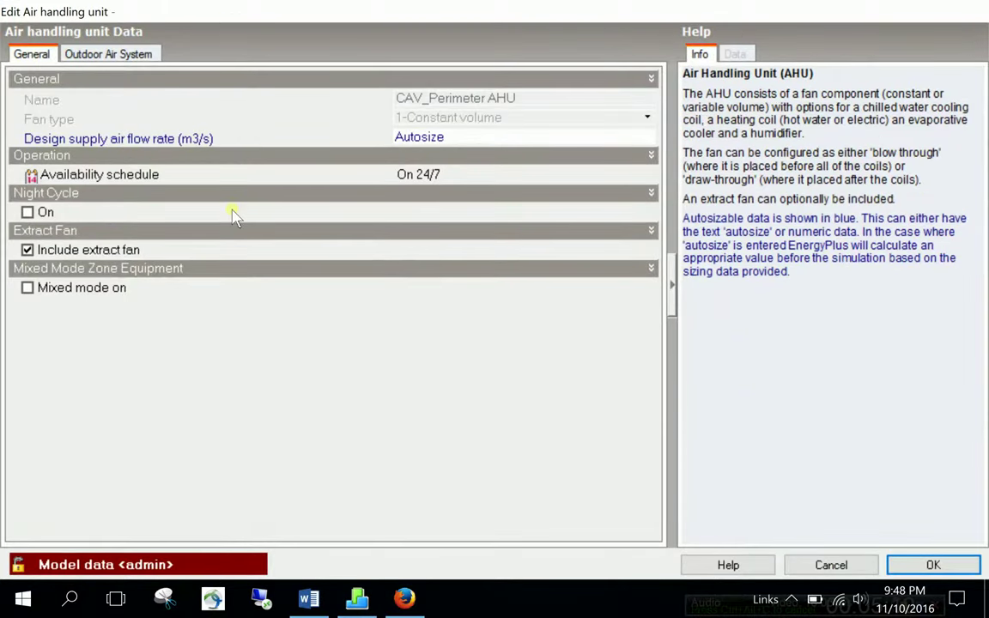
{"action": "left_click", "coordinate": [27, 212]}
{"action": "left_click", "coordinate": [411, 252]}
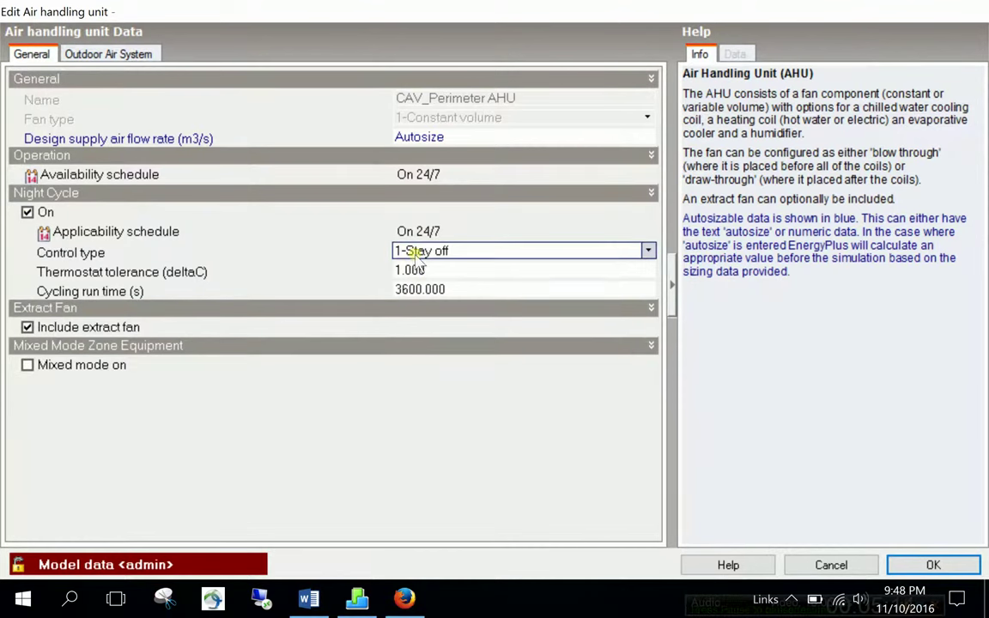
{"action": "left_click", "coordinate": [415, 250]}
{"action": "left_click", "coordinate": [429, 288]}
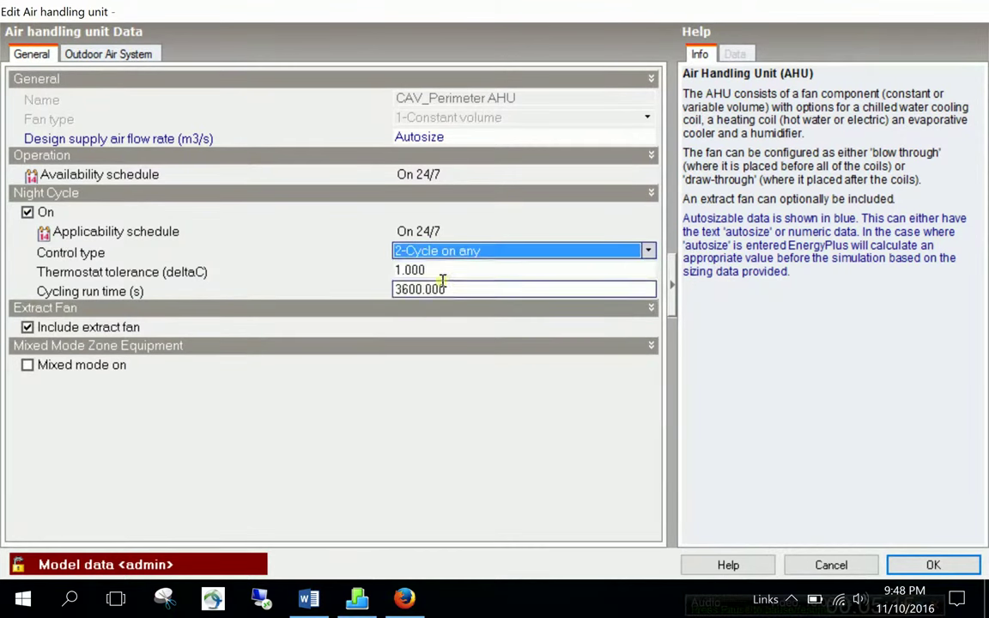
{"action": "left_click_drag", "start_coordinate": [453, 290], "coordinate": [254, 309]}
{"action": "type", "text": "1"}
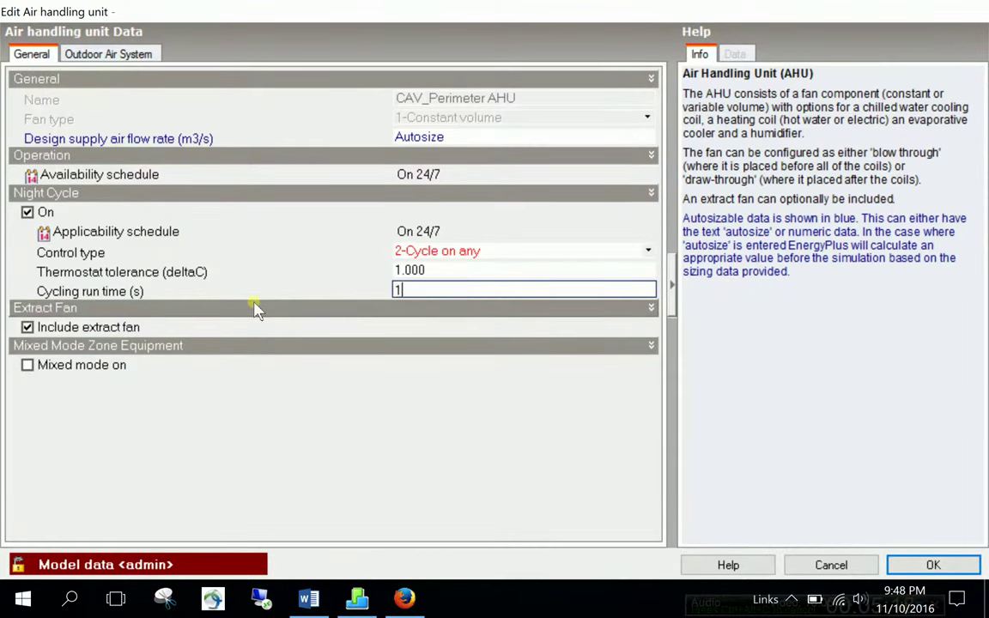
{"action": "type", "text": "800"}
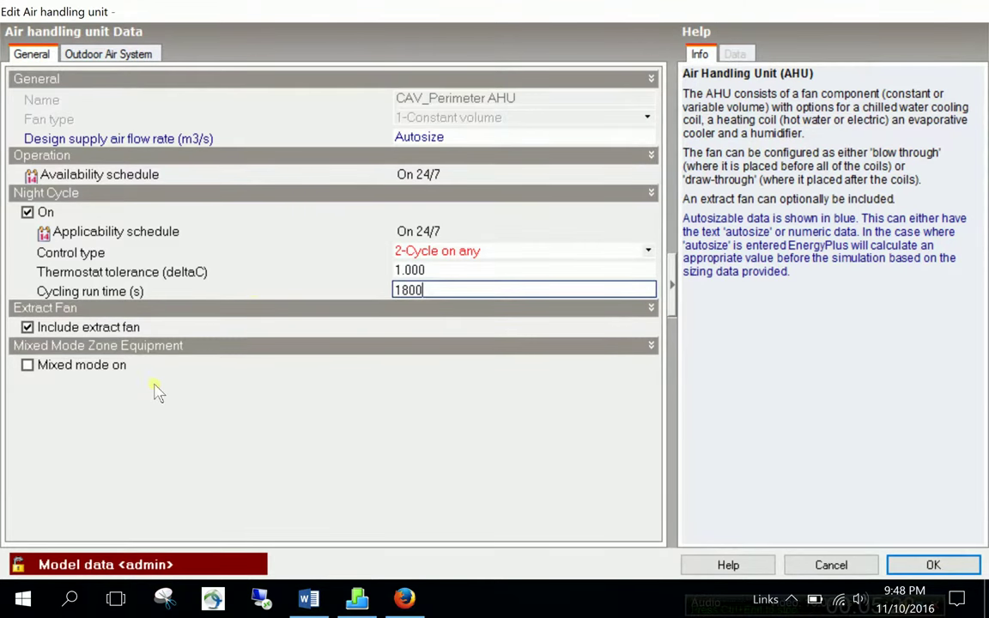
{"action": "left_click", "coordinate": [108, 54]}
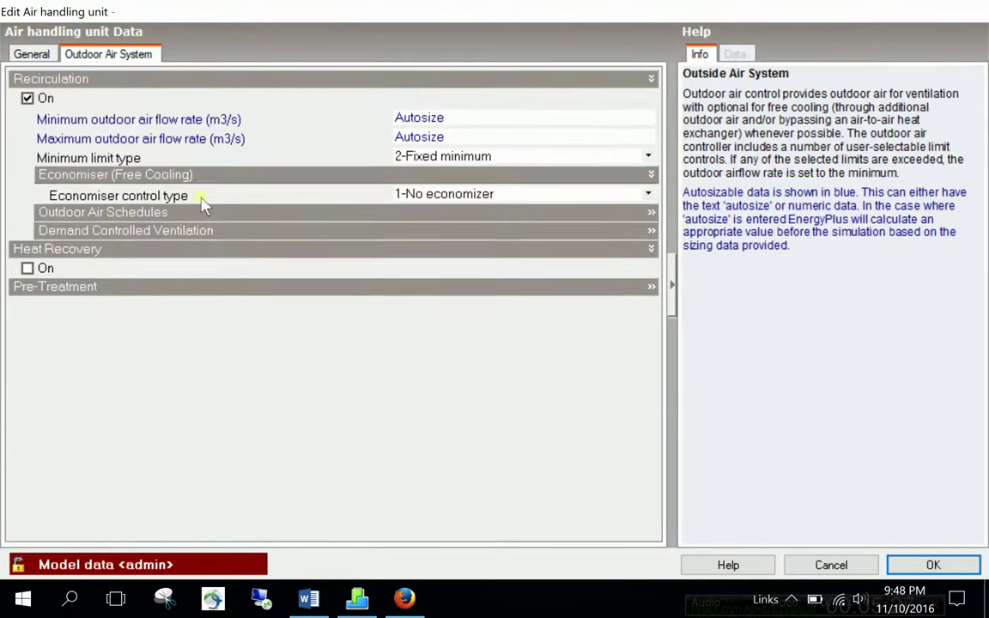
Step: Set the economiser to 2-Fixed dry bulb with a 21.11 °C limit, leaving heat recovery off
{"action": "left_click", "coordinate": [424, 195]}
{"action": "left_click", "coordinate": [418, 227]}
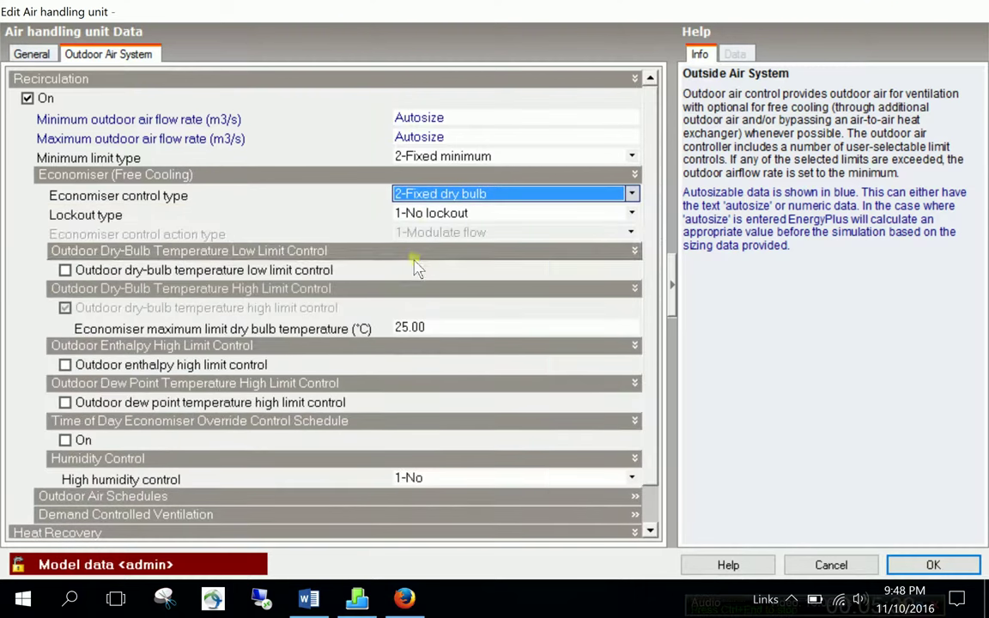
{"action": "left_click", "coordinate": [360, 318]}
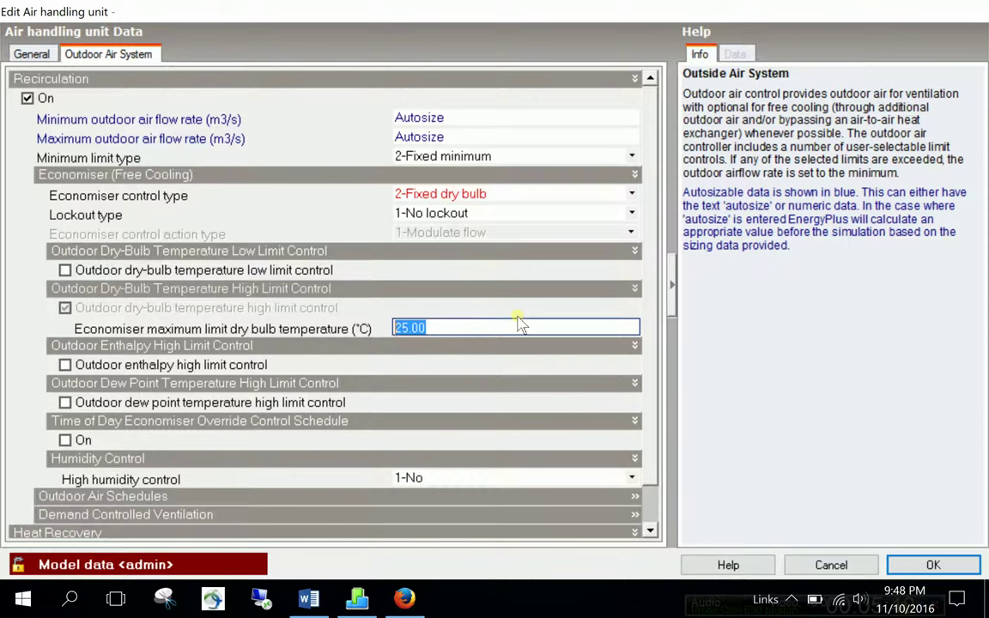
{"action": "type", "text": "21.11"}
{"action": "scroll", "coordinate": [371, 380], "scroll_direction": "down", "scroll_amount": 3}
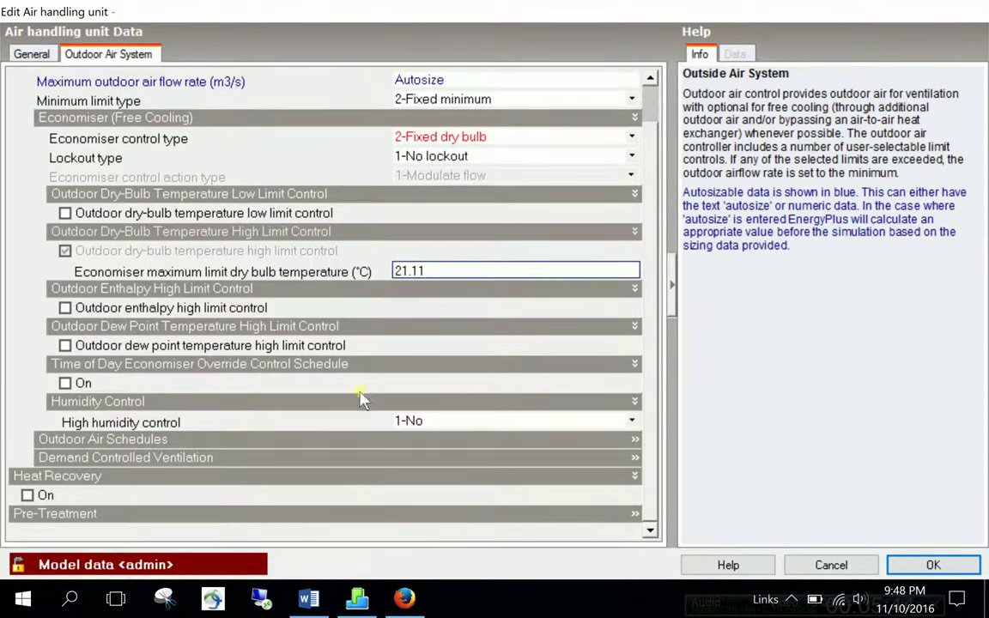
{"action": "left_click", "coordinate": [26, 498]}
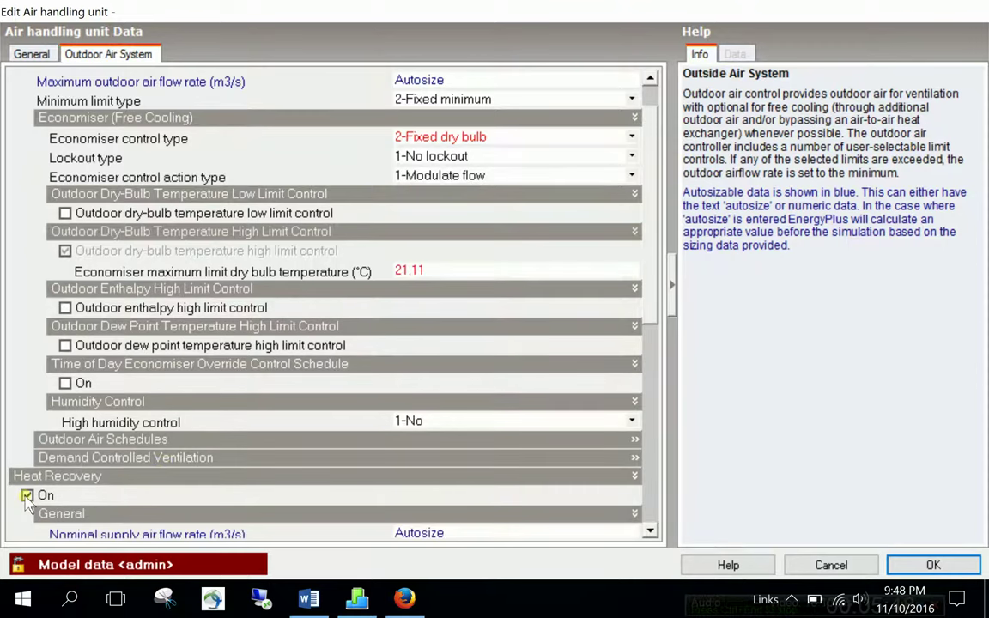
{"action": "scroll", "coordinate": [137, 475], "scroll_direction": "down", "scroll_amount": 9}
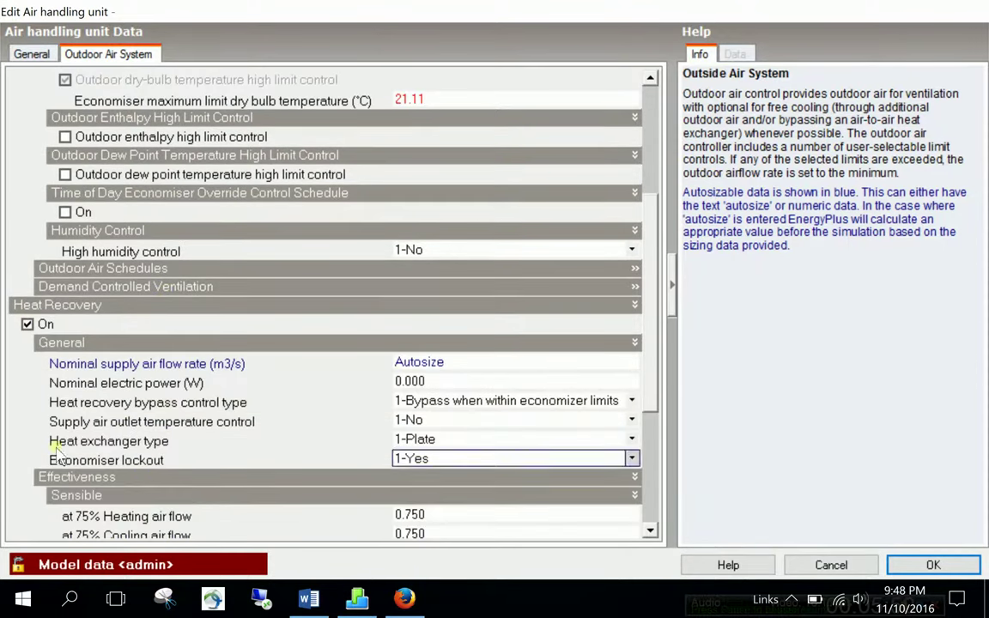
{"action": "left_click", "coordinate": [27, 324]}
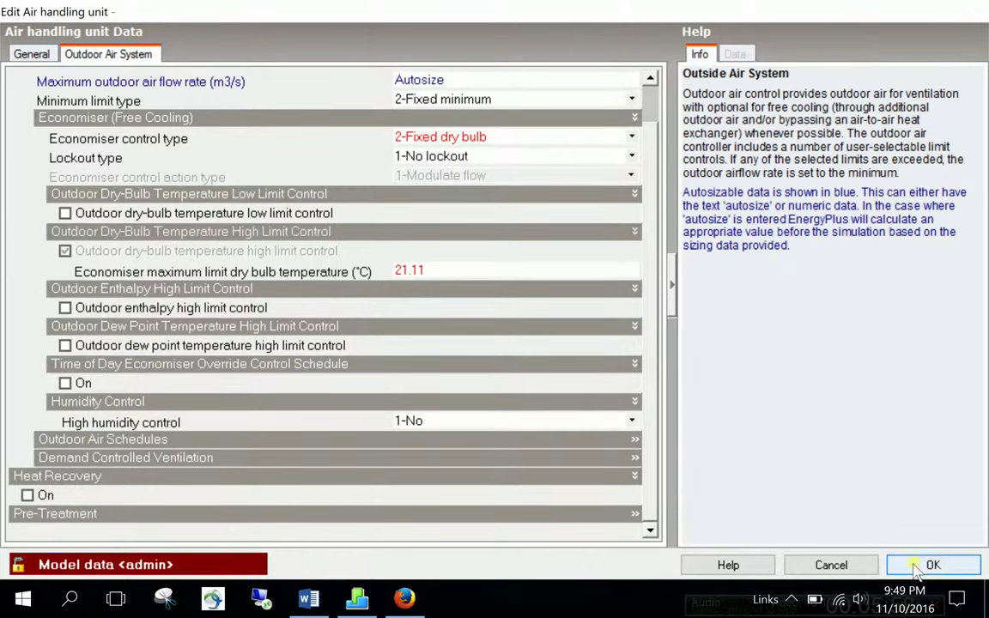
{"action": "left_click", "coordinate": [26, 52]}
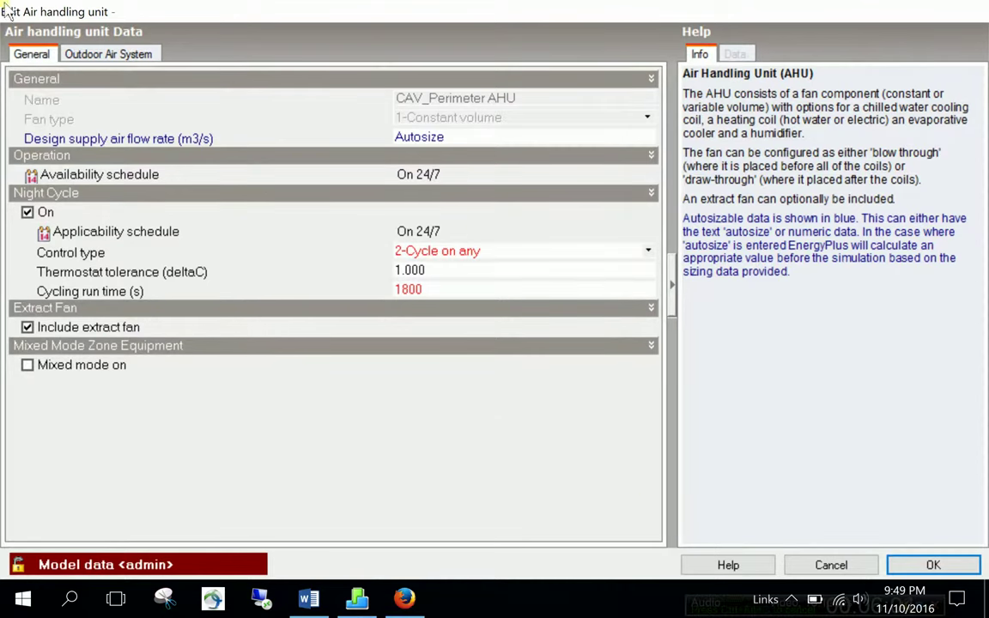
{"action": "left_click", "coordinate": [932, 564]}
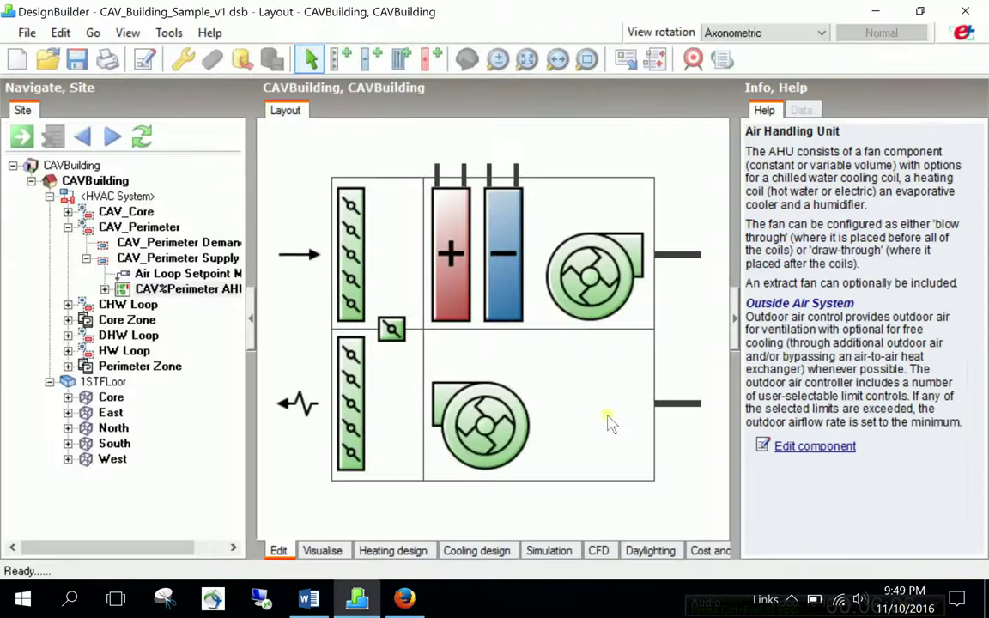
{"action": "left_click", "coordinate": [454, 260]}
{"action": "left_click", "coordinate": [498, 264]}
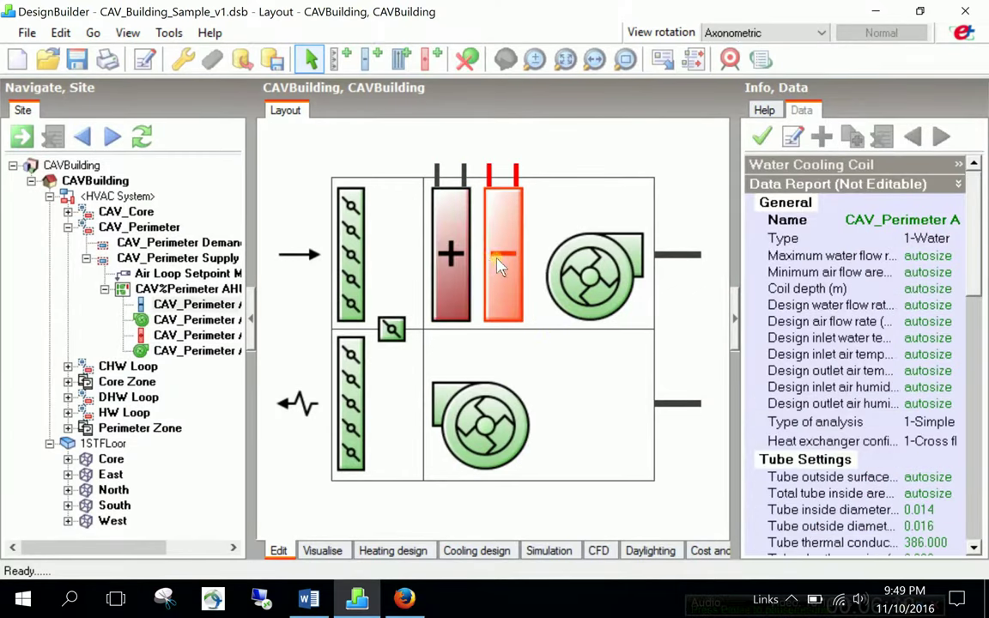
{"action": "left_click", "coordinate": [455, 265]}
{"action": "right_click", "coordinate": [457, 267]}
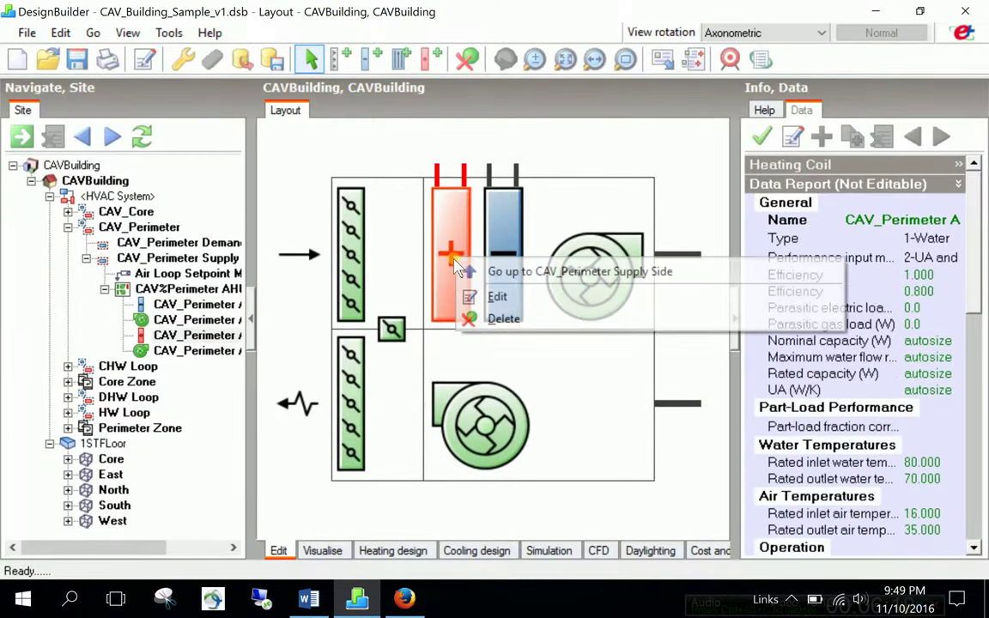
{"action": "left_click", "coordinate": [483, 297]}
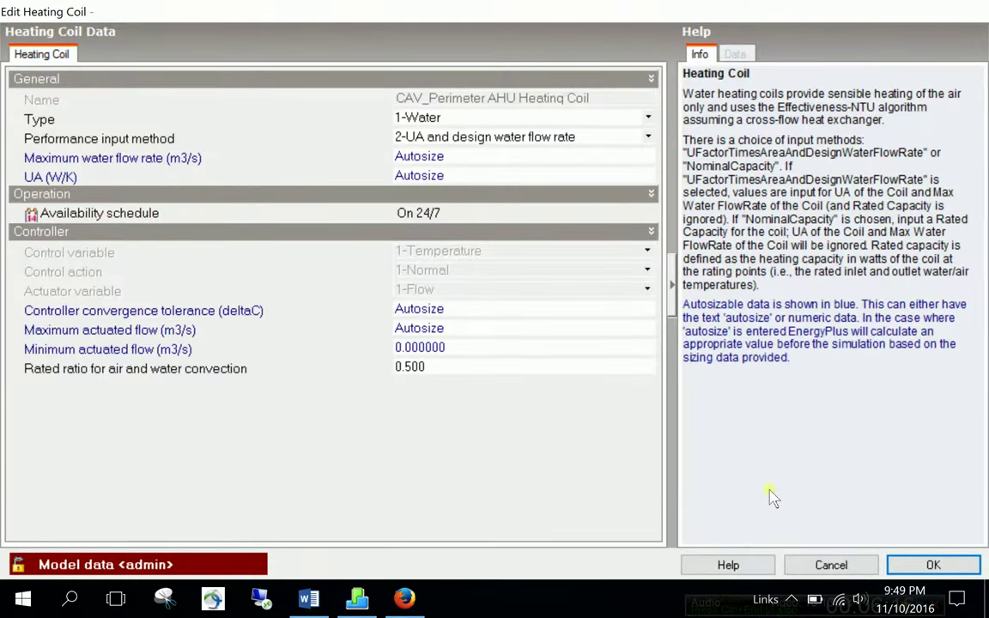
{"action": "left_click", "coordinate": [897, 563]}
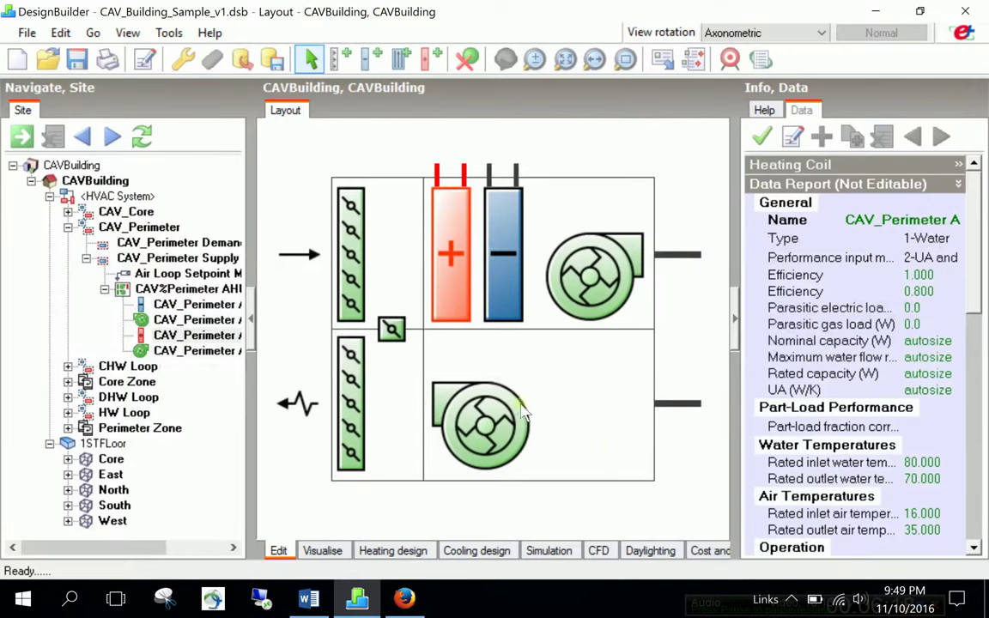
{"action": "right_click", "coordinate": [511, 283]}
{"action": "left_click", "coordinate": [530, 311]}
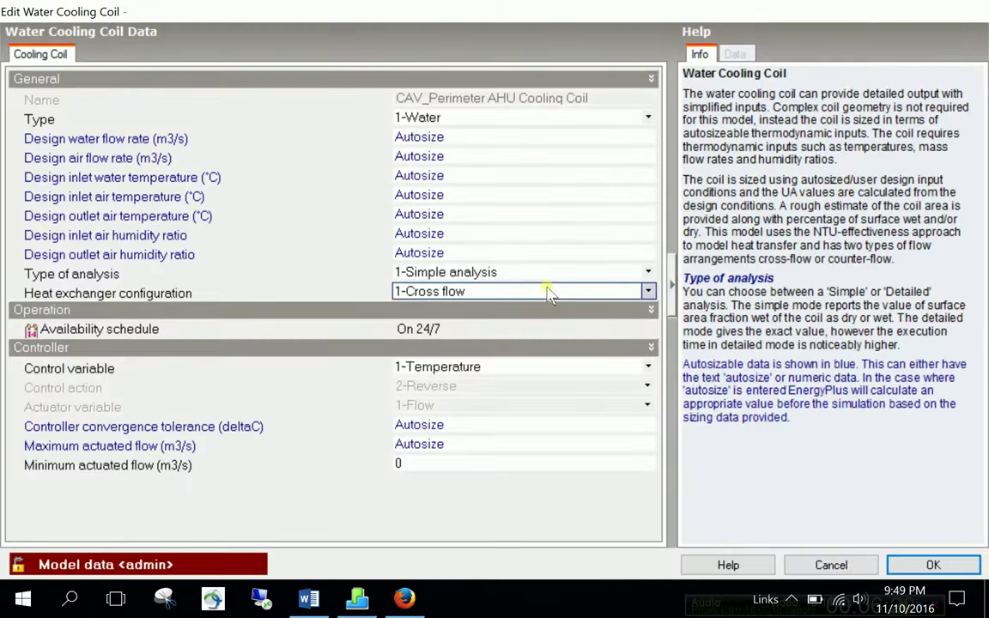
{"action": "left_click", "coordinate": [917, 576]}
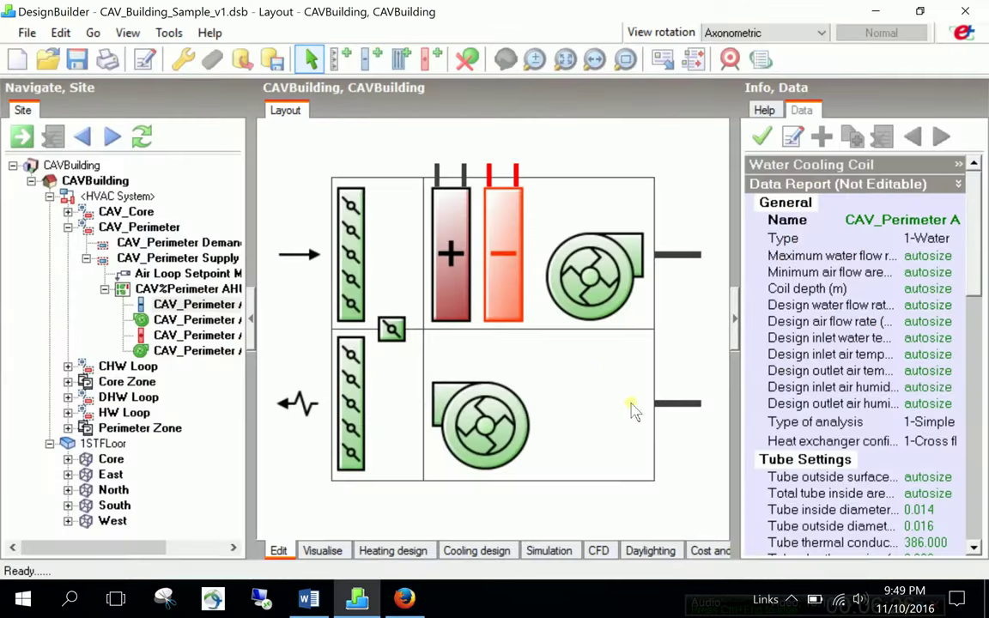
{"action": "left_click", "coordinate": [584, 288]}
Step: Give the supply fan 0.6 total efficiency and 1200 Pa pressure rise
{"action": "right_click", "coordinate": [584, 288]}
{"action": "left_click", "coordinate": [597, 313]}
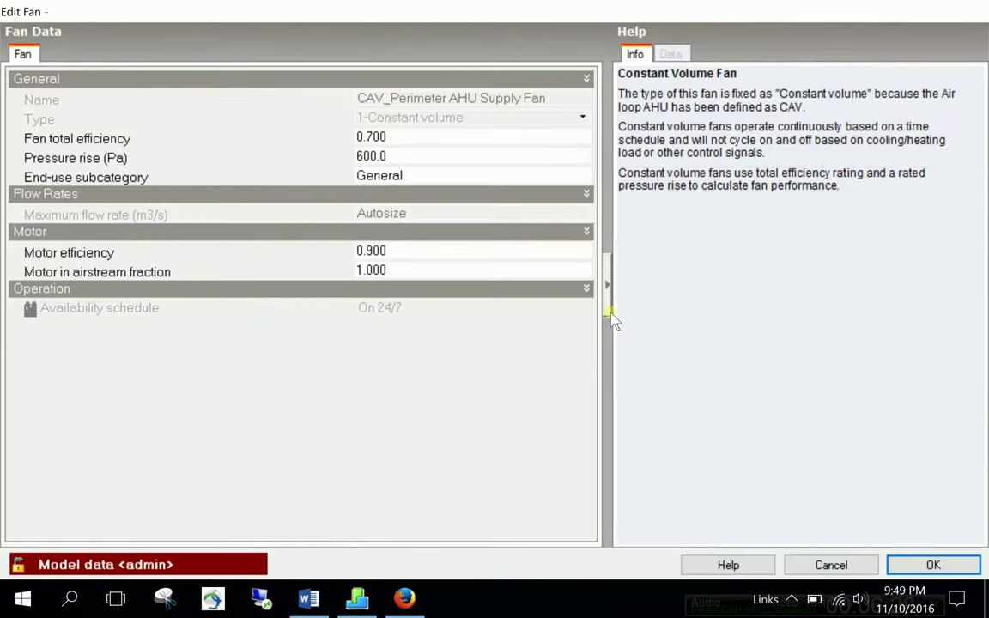
{"action": "left_click", "coordinate": [388, 137]}
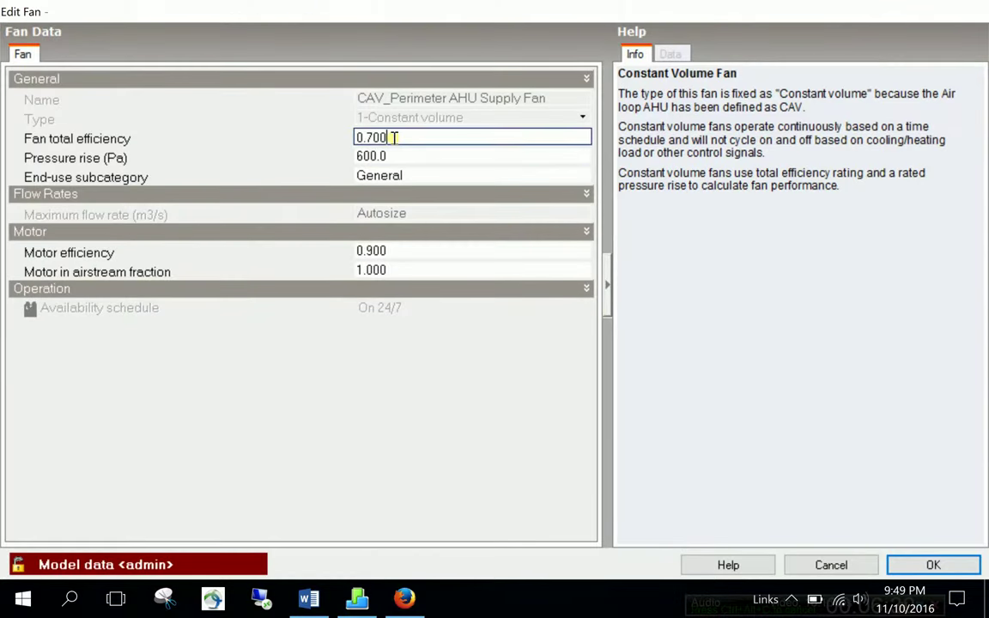
{"action": "type", "text": "0.6"}
{"action": "key", "text": "Tab"}
{"action": "type", "text": "1"}
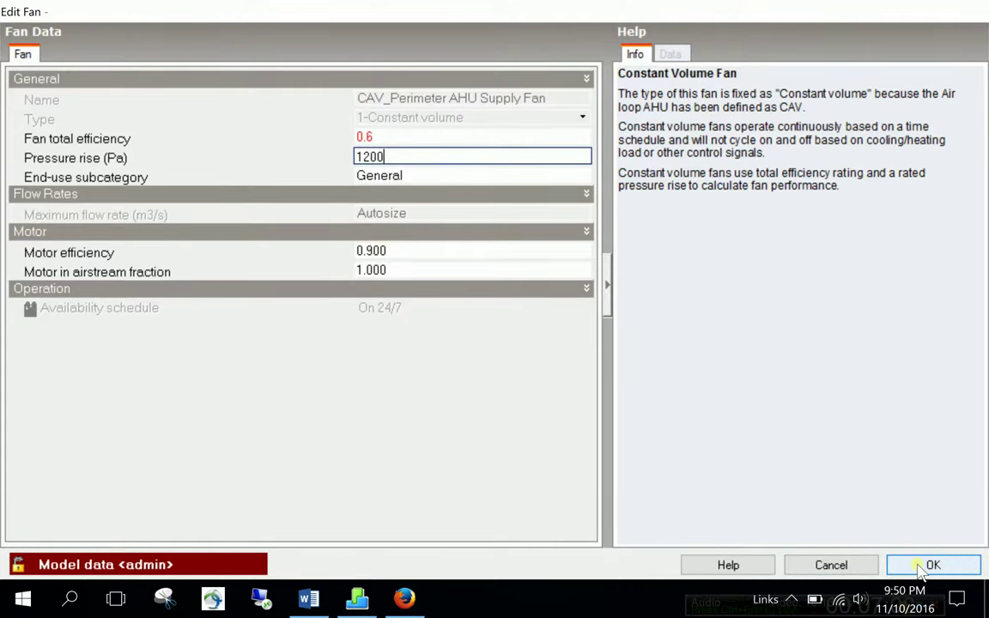
{"action": "left_click", "coordinate": [923, 568]}
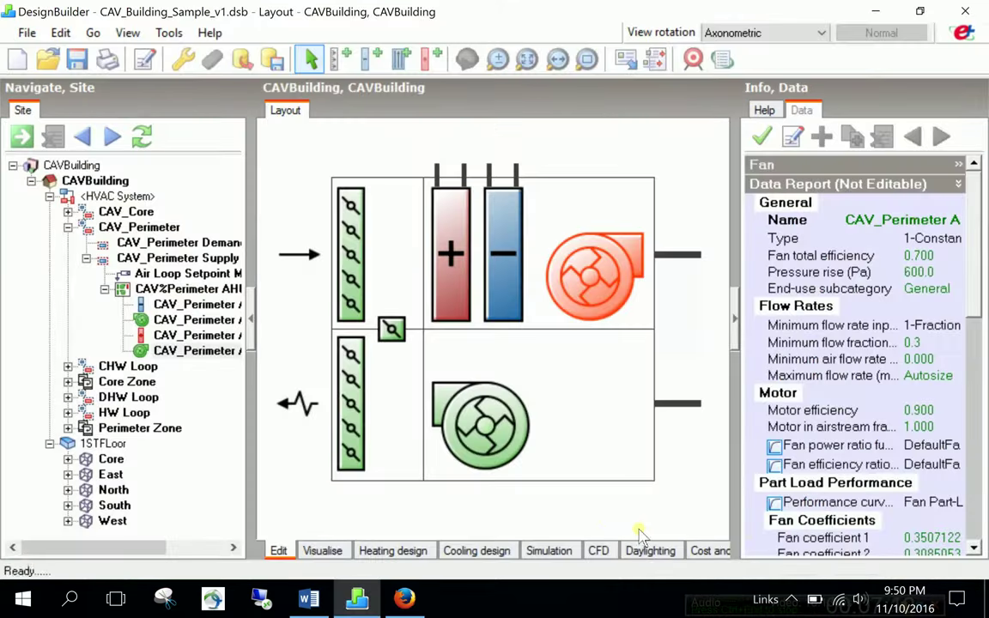
Step: Give the extract fan 0.6 total efficiency and 1200 Pa pressure rise
{"action": "right_click", "coordinate": [475, 427]}
{"action": "left_click", "coordinate": [513, 459]}
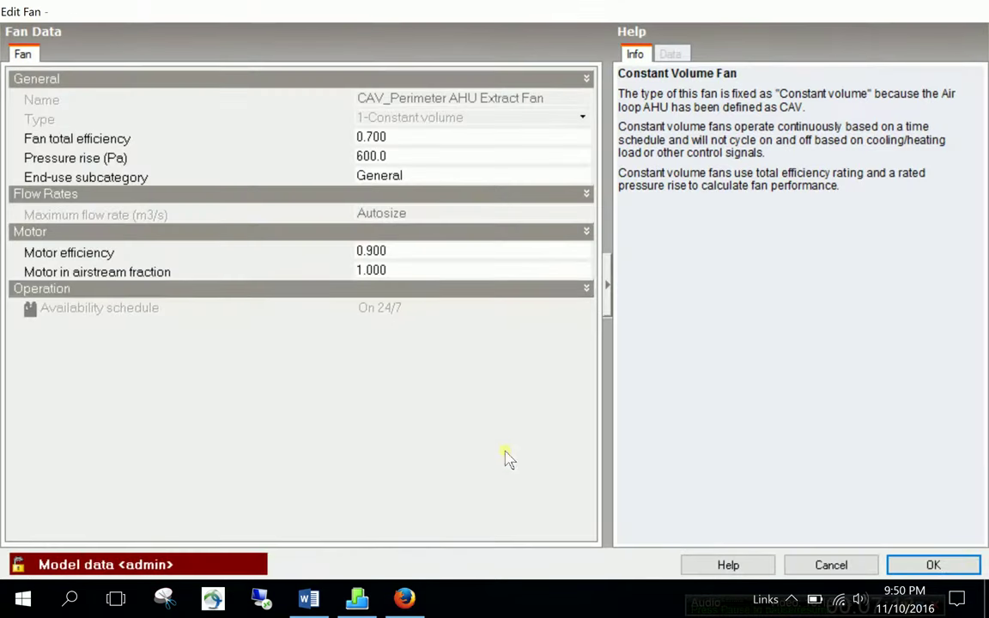
{"action": "left_click", "coordinate": [404, 137]}
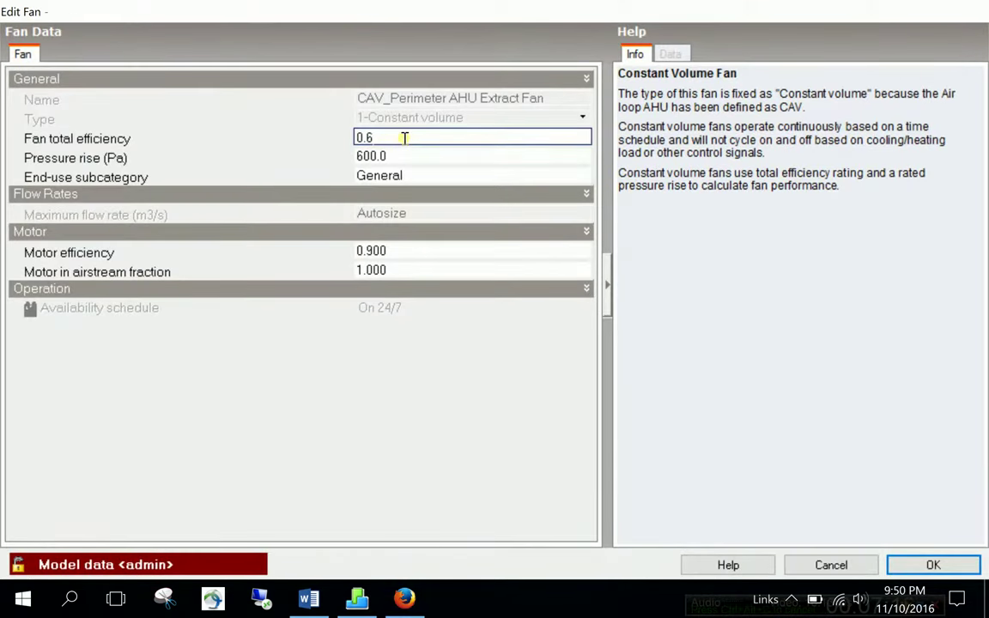
{"action": "type", "text": "0.6"}
{"action": "left_click", "coordinate": [400, 157]}
{"action": "double_click", "coordinate": [399, 158]}
{"action": "key", "text": "BackSpace"}
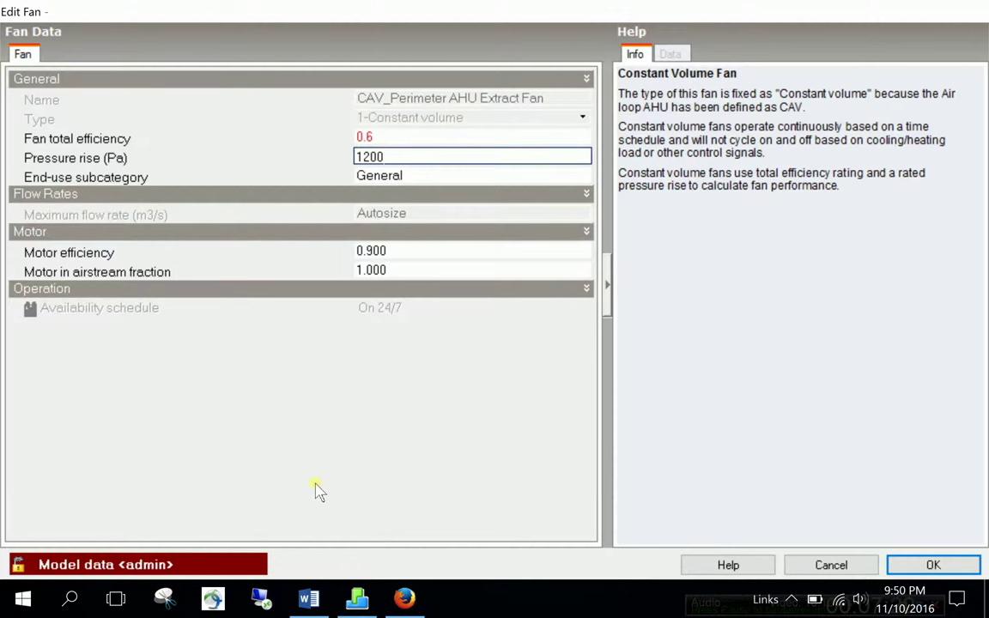
{"action": "left_click", "coordinate": [931, 565]}
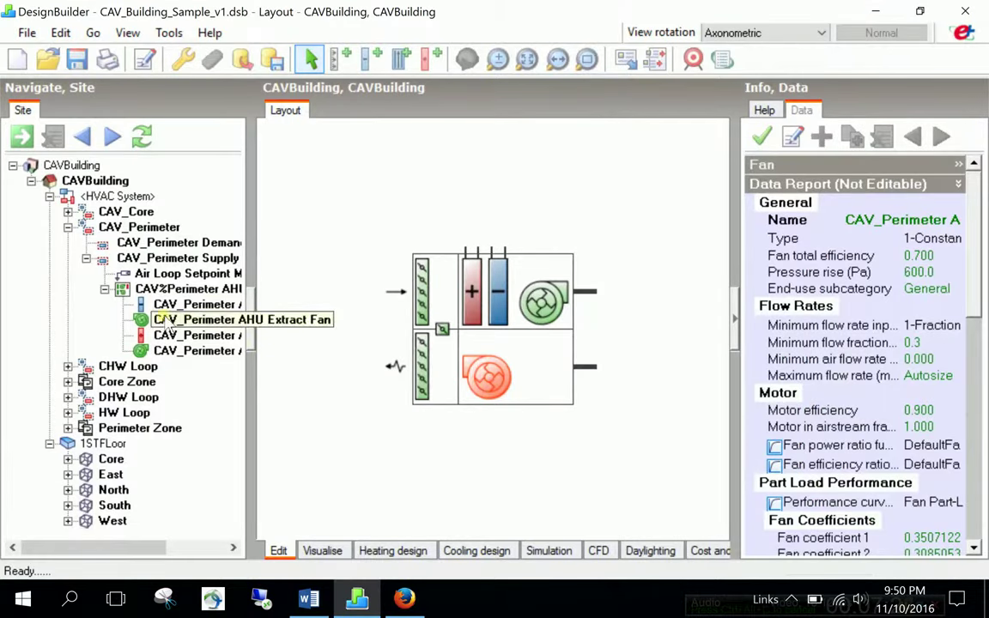
Step: Move up through CAV_Perimeter to the whole HVAC System layout and expand the HW Loop
{"action": "left_click", "coordinate": [133, 226]}
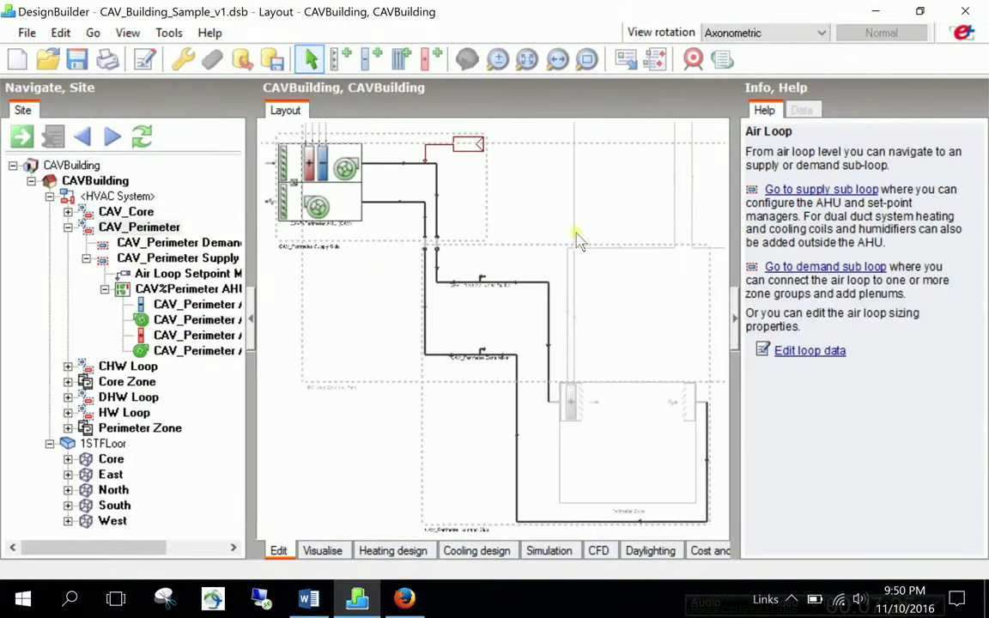
{"action": "left_click", "coordinate": [117, 196]}
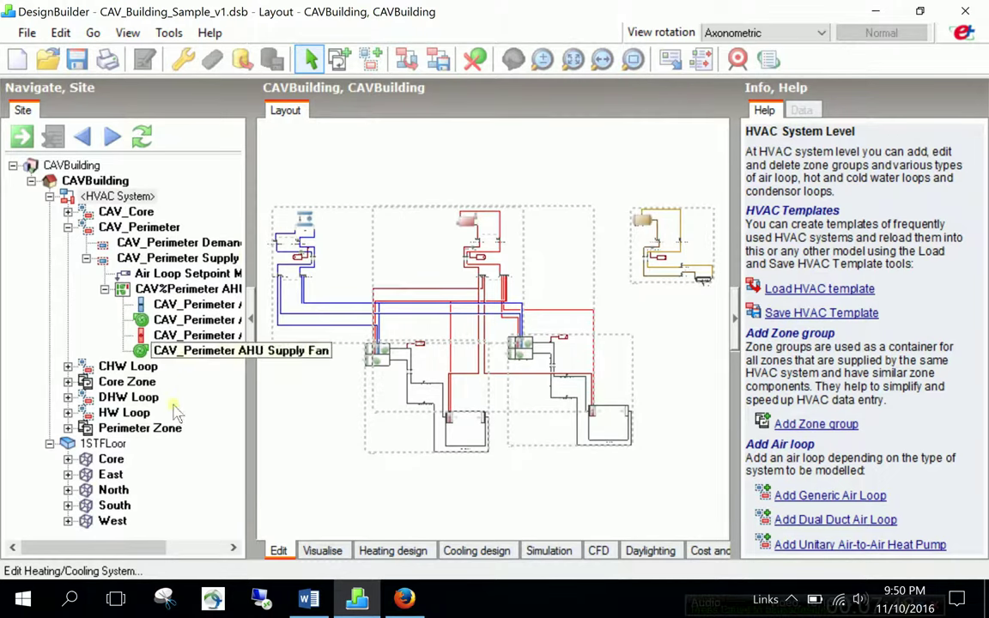
{"action": "left_click", "coordinate": [68, 413]}
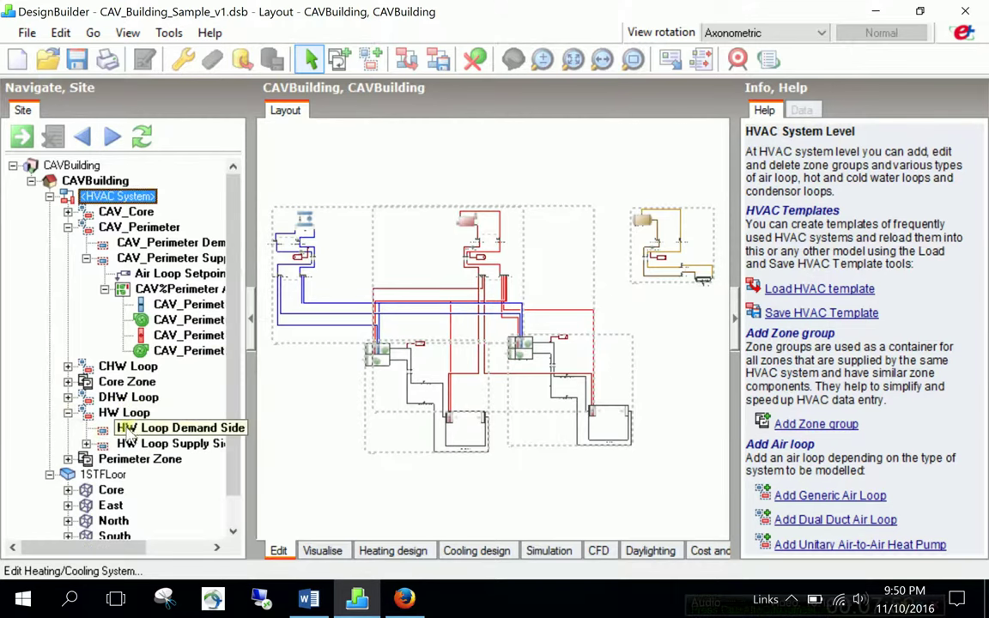
Step: Edit the HW Loop supply-side Setpoint Manager and change its type to 10-Outdoor air reset
{"action": "left_click", "coordinate": [86, 443]}
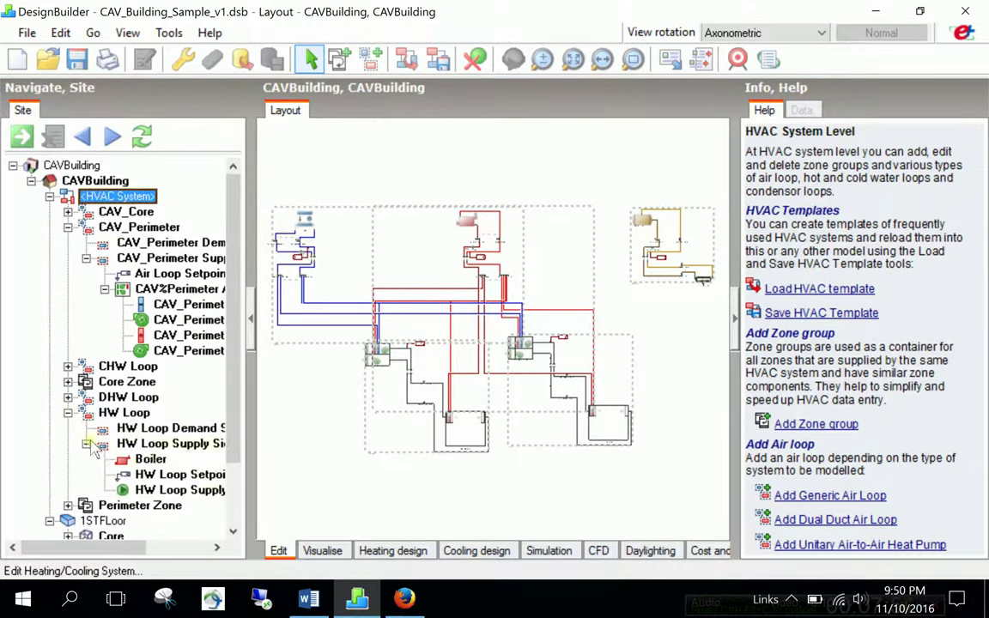
{"action": "left_click", "coordinate": [148, 475]}
{"action": "left_click", "coordinate": [780, 249]}
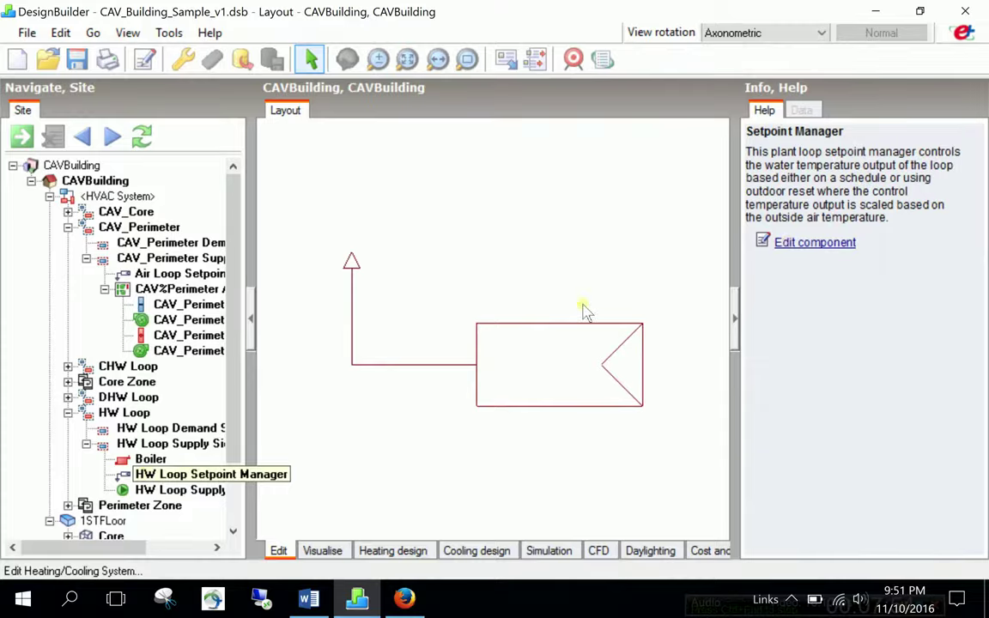
{"action": "left_click", "coordinate": [426, 123]}
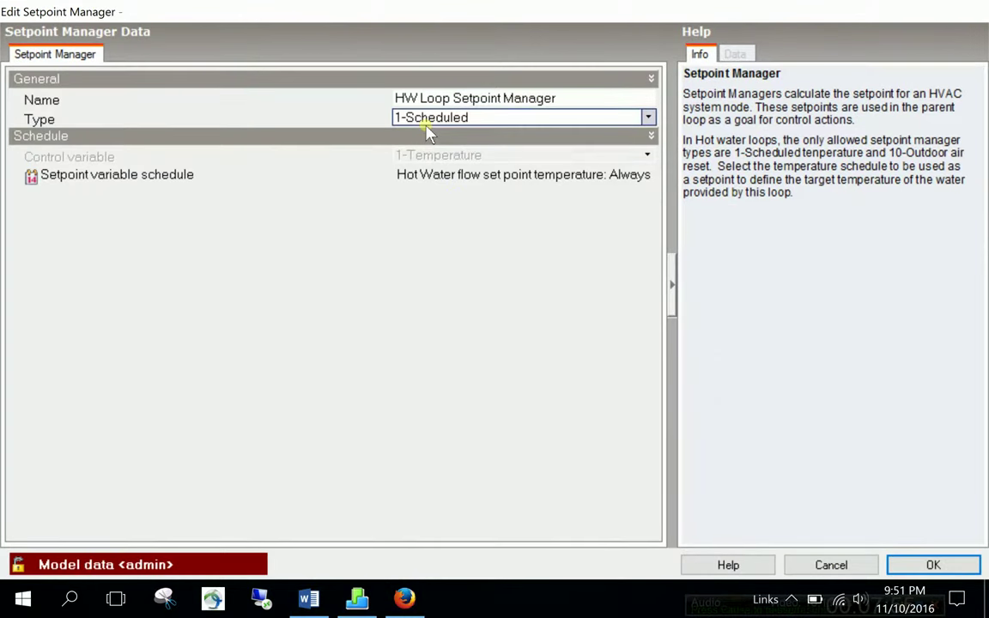
{"action": "left_click", "coordinate": [426, 121]}
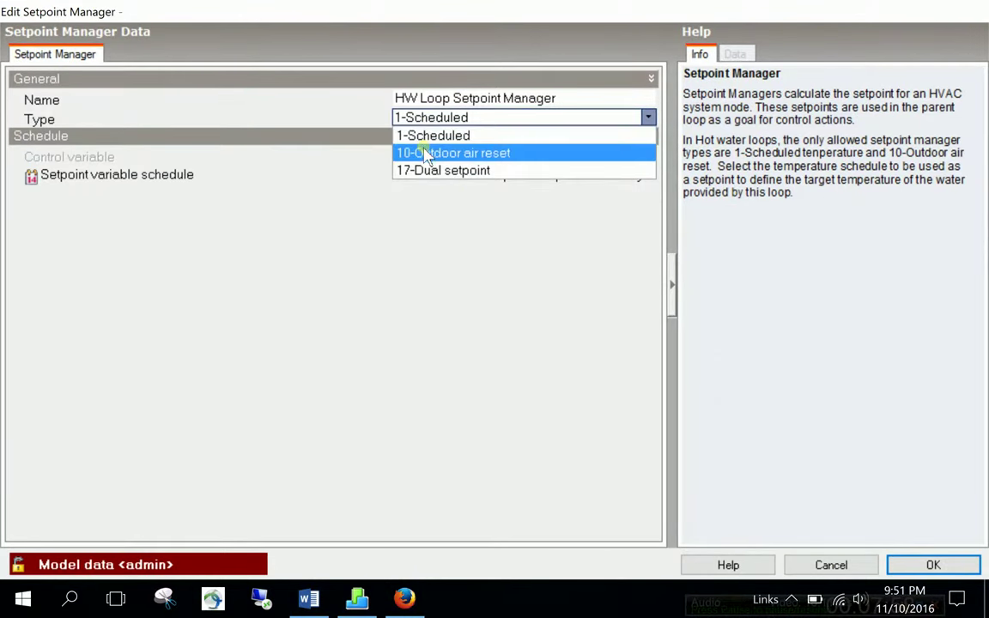
{"action": "left_click", "coordinate": [427, 153]}
Step: Enter 82.22 °C at -6.67 °C outdoors and 65.56 °C at 10 °C, then save
{"action": "left_click", "coordinate": [434, 174]}
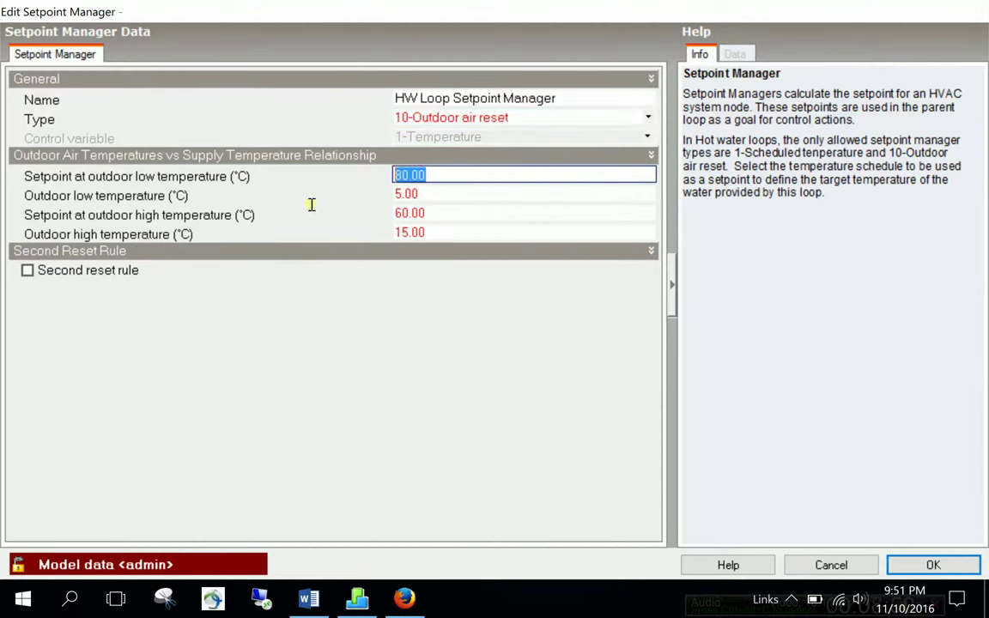
{"action": "key", "text": "BackSpace"}
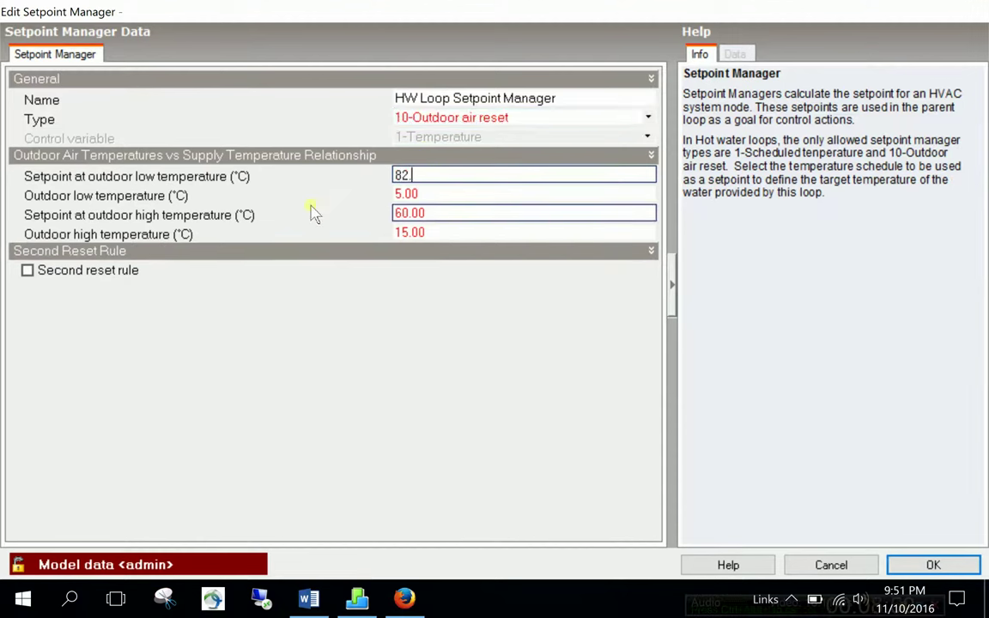
{"action": "key", "text": "Tab"}
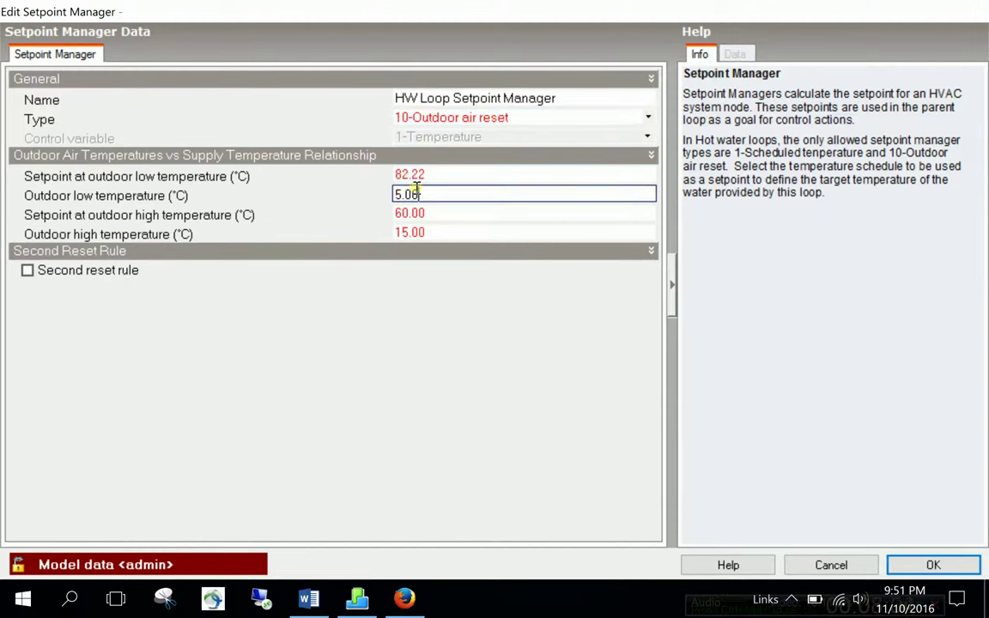
{"action": "key", "text": "BackSpace"}
{"action": "type", "text": "-6"}
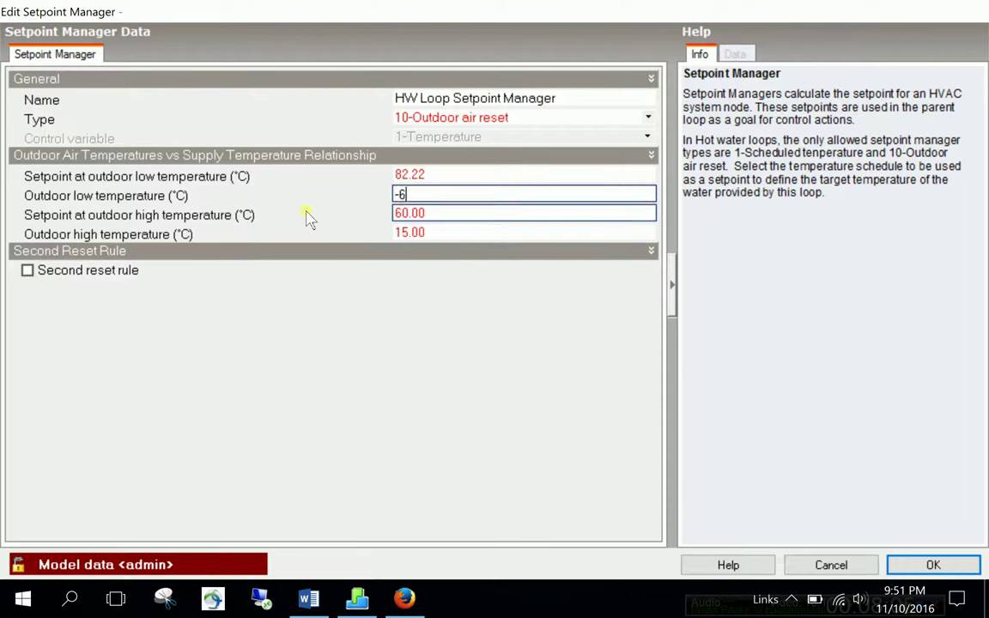
{"action": "type", "text": ".67"}
{"action": "left_click", "coordinate": [406, 215]}
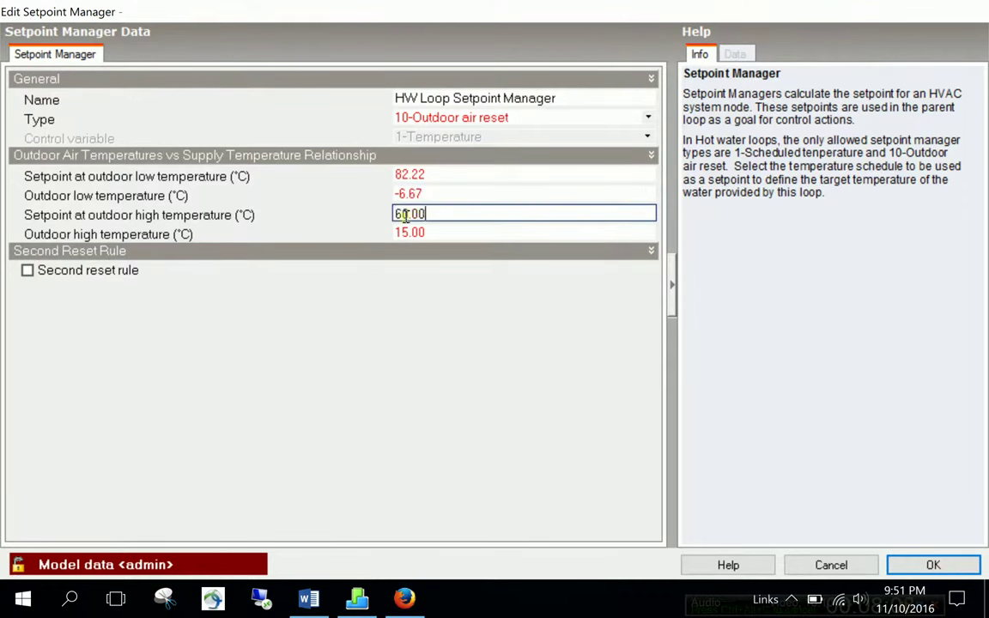
{"action": "key", "text": "BackSpace"}
{"action": "key", "text": "BackSpace"}
{"action": "key", "text": "BackSpace"}
{"action": "key", "text": "BackSpace"}
{"action": "key", "text": "BackSpace"}
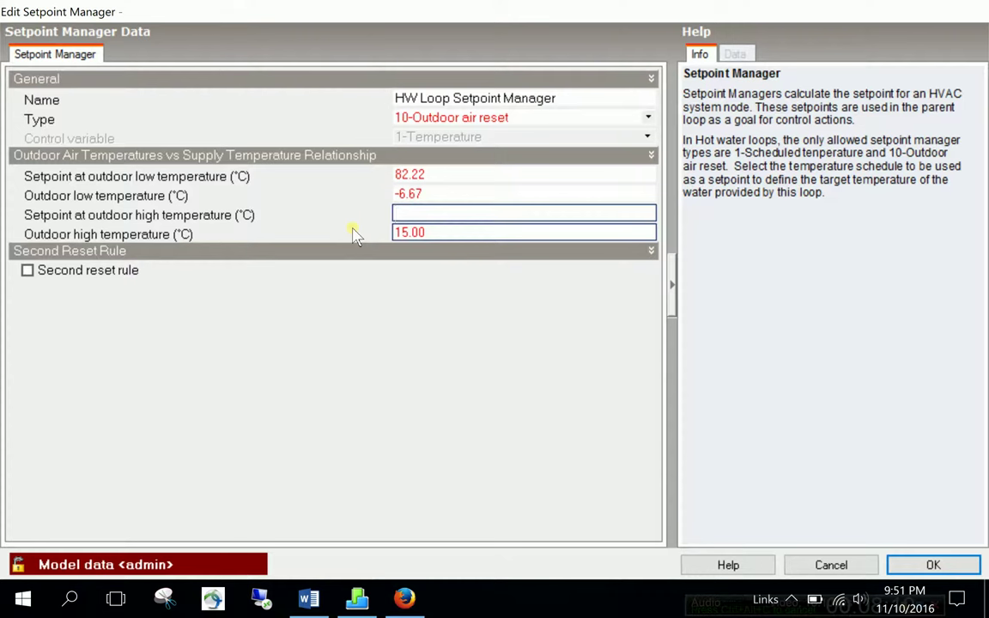
{"action": "type", "text": "65.56"}
{"action": "left_click", "coordinate": [430, 232]}
{"action": "key", "text": "BackSpace"}
{"action": "key", "text": "BackSpace"}
{"action": "key", "text": "BackSpace"}
{"action": "key", "text": "BackSpace"}
{"action": "key", "text": "BackSpace"}
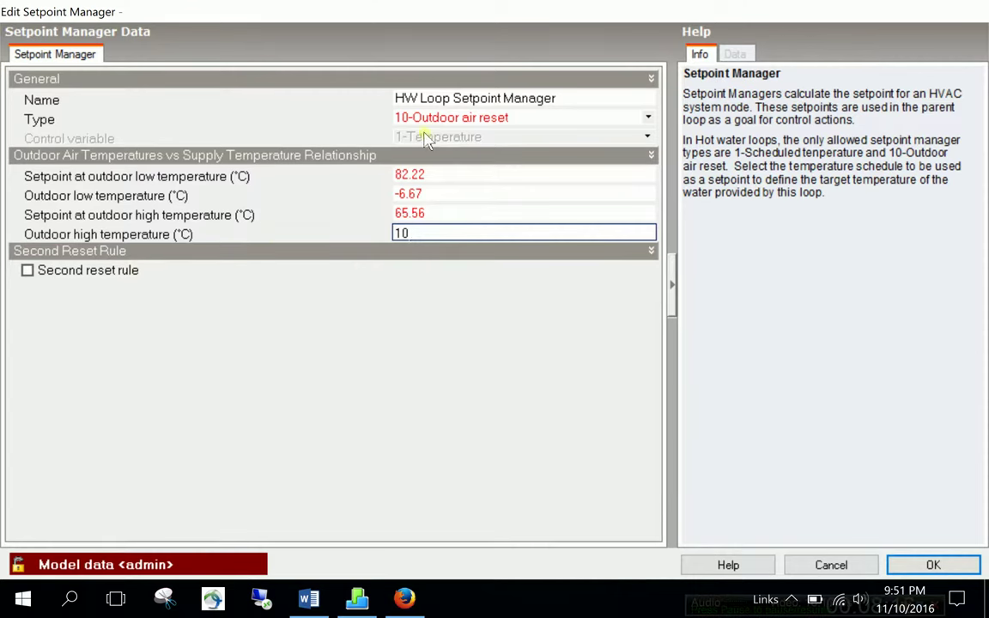
{"action": "left_click", "coordinate": [911, 562]}
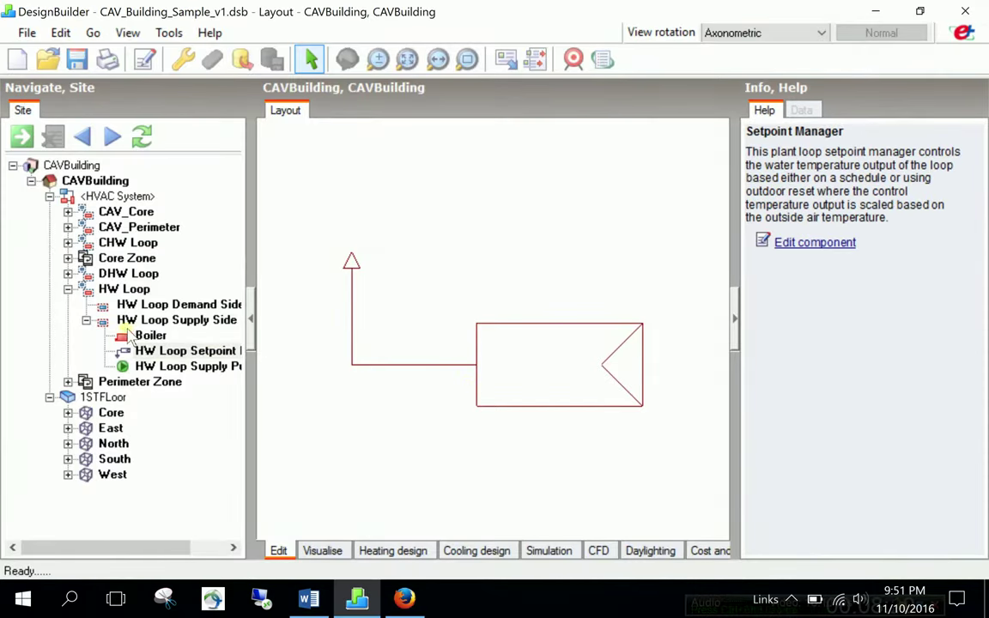
Step: Set HW Loop Supply Pump motor efficiency to 0.7 and rated pump head to 162605 Pa
{"action": "left_click", "coordinate": [184, 366]}
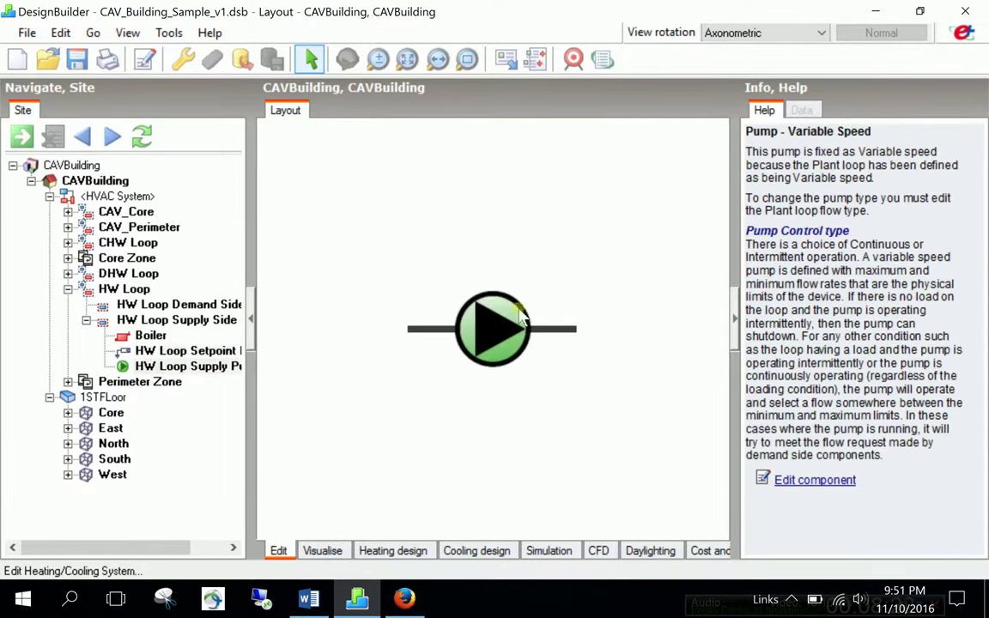
{"action": "left_click", "coordinate": [784, 480]}
{"action": "left_click", "coordinate": [361, 196]}
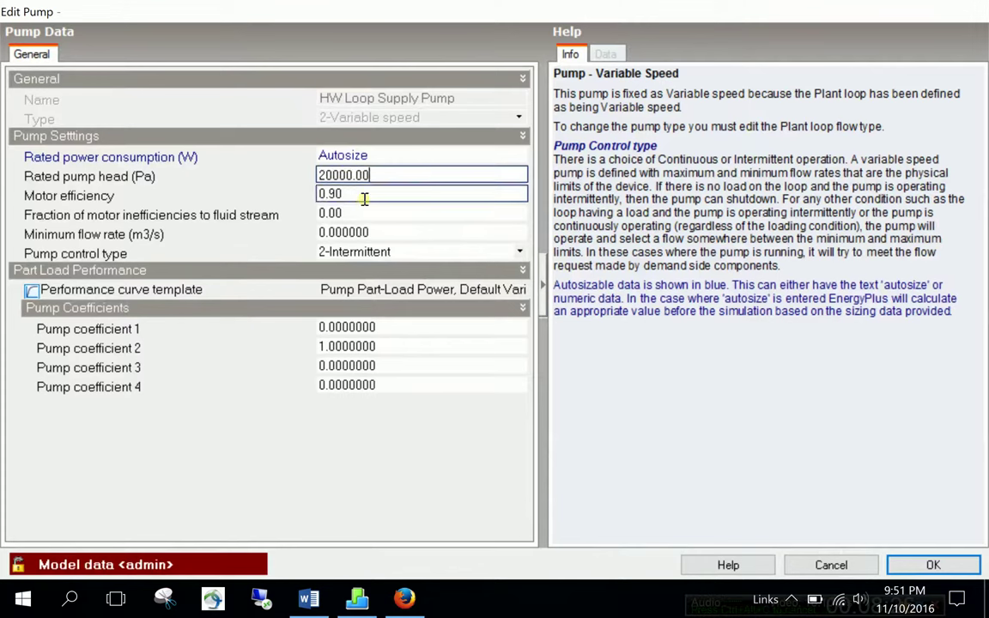
{"action": "key", "text": "BackSpace"}
{"action": "key", "text": "BackSpace"}
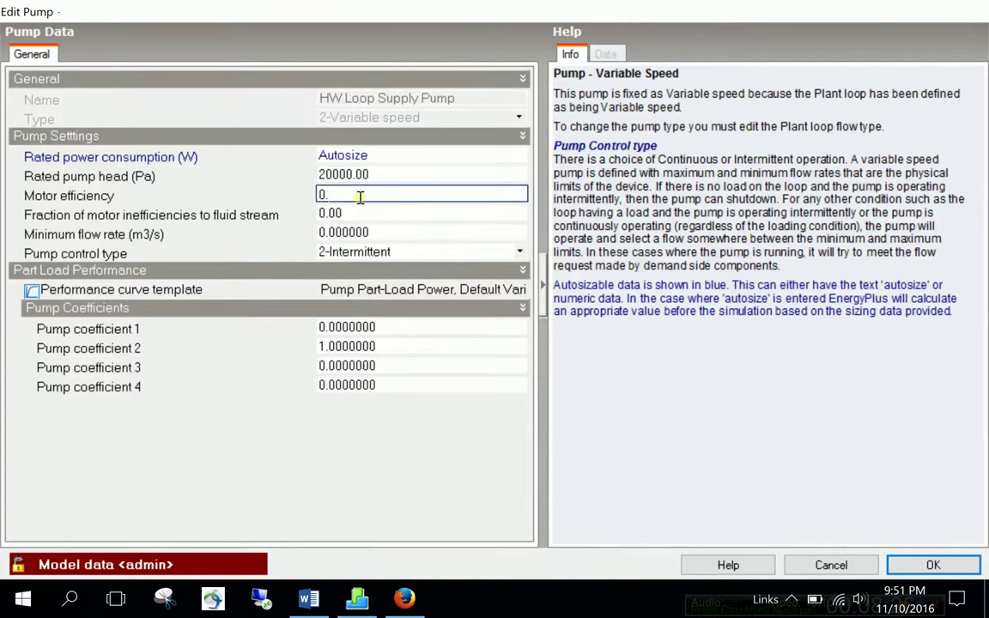
{"action": "left_click", "coordinate": [389, 174]}
{"action": "left_click_drag", "start_coordinate": [389, 174], "coordinate": [197, 176]}
{"action": "key", "text": "BackSpace"}
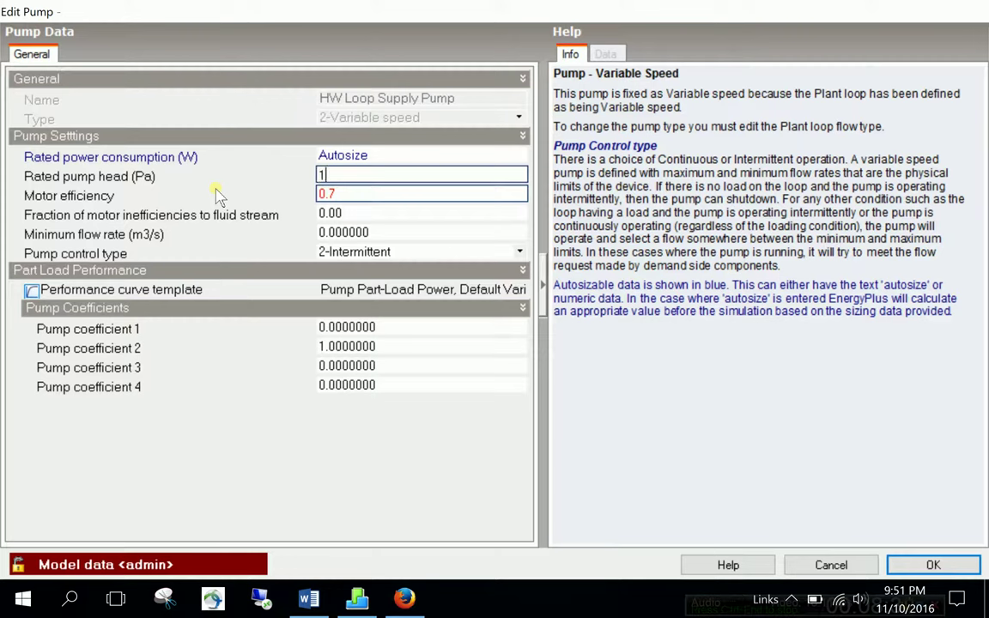
{"action": "type", "text": "162605"}
{"action": "left_click", "coordinate": [361, 191]}
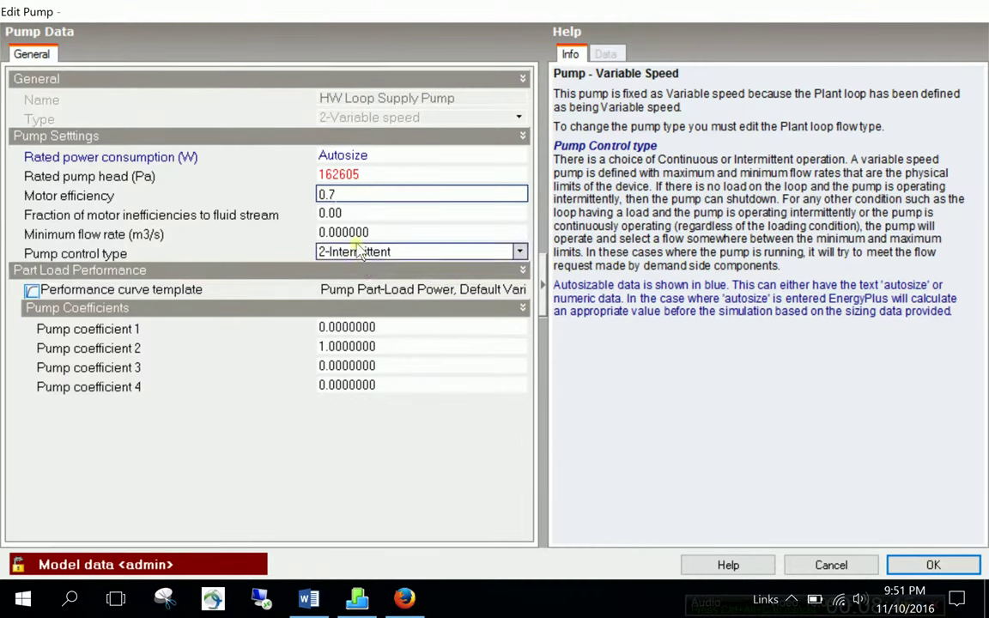
{"action": "left_click", "coordinate": [385, 157]}
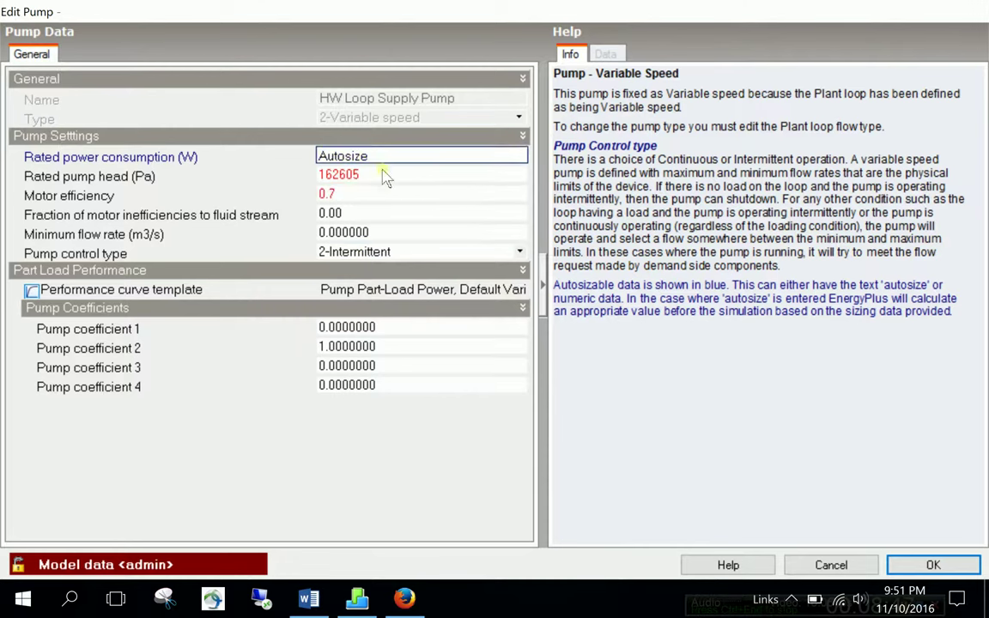
{"action": "left_click", "coordinate": [380, 175]}
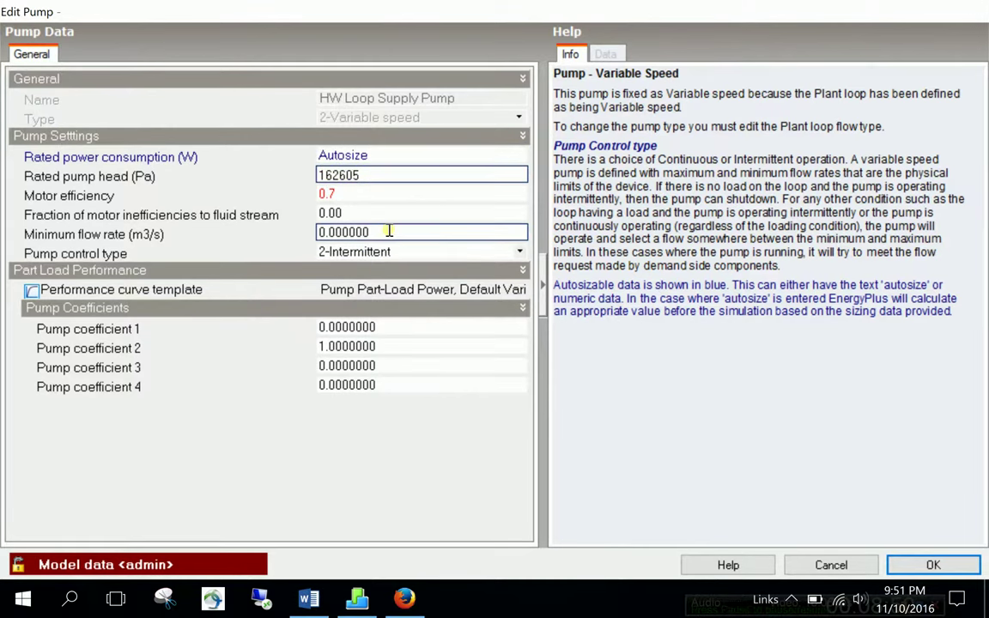
{"action": "left_click", "coordinate": [898, 567]}
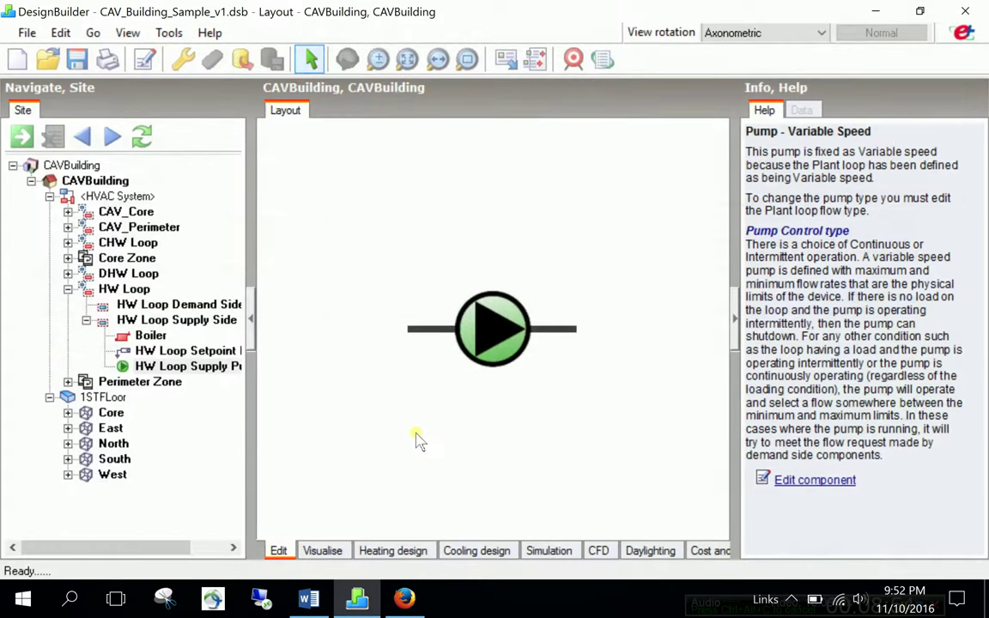
Step: Load the ASHRAE 90.1 Appendix G baseline boiler template and set nominal thermal efficiency to 0.80
{"action": "left_click", "coordinate": [148, 336]}
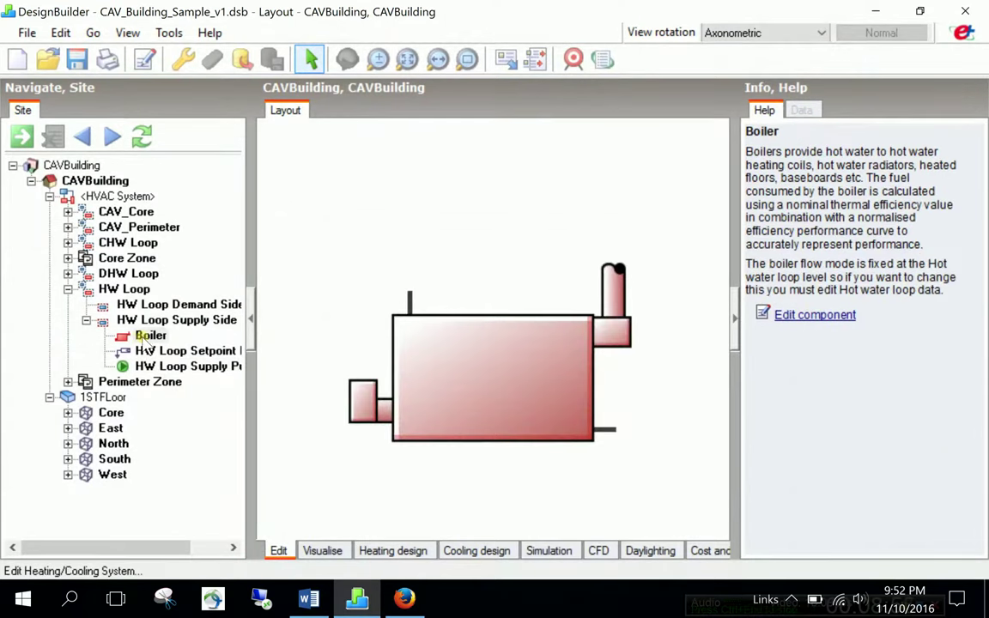
{"action": "right_click", "coordinate": [140, 340]}
{"action": "left_click", "coordinate": [163, 348]}
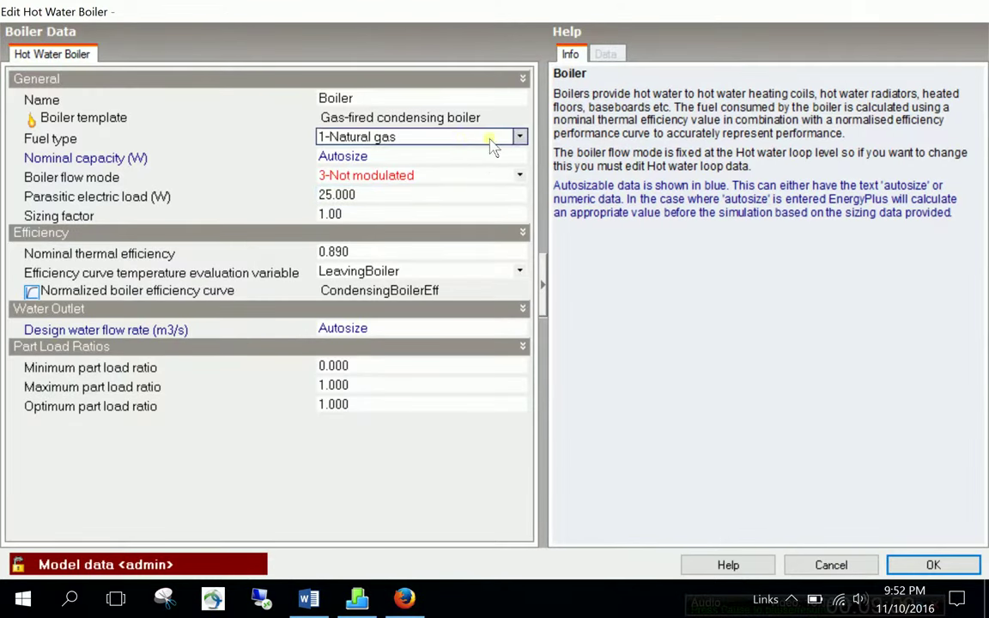
{"action": "left_click", "coordinate": [419, 118]}
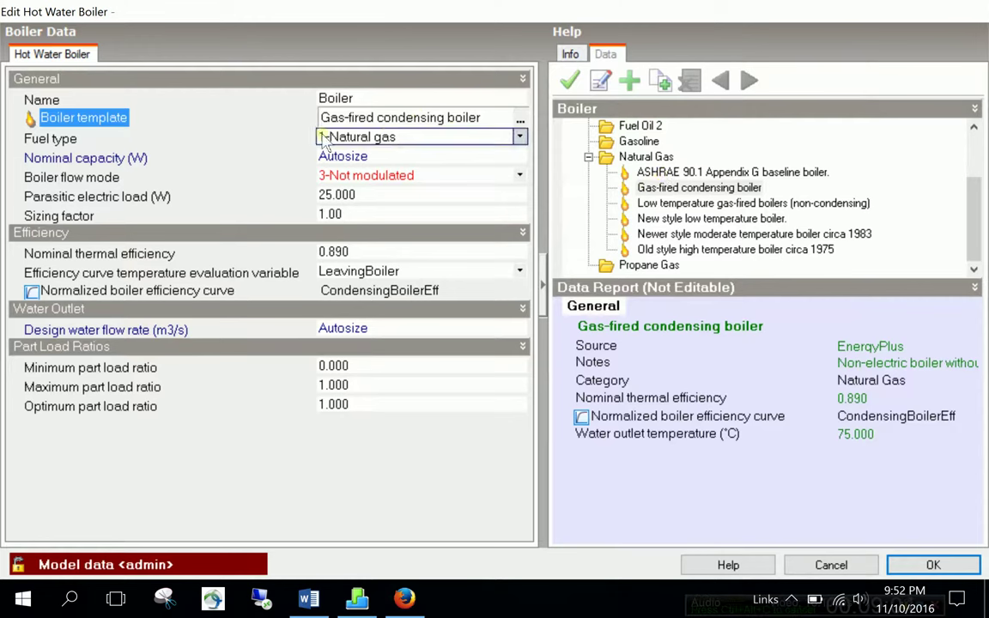
{"action": "left_click", "coordinate": [670, 172]}
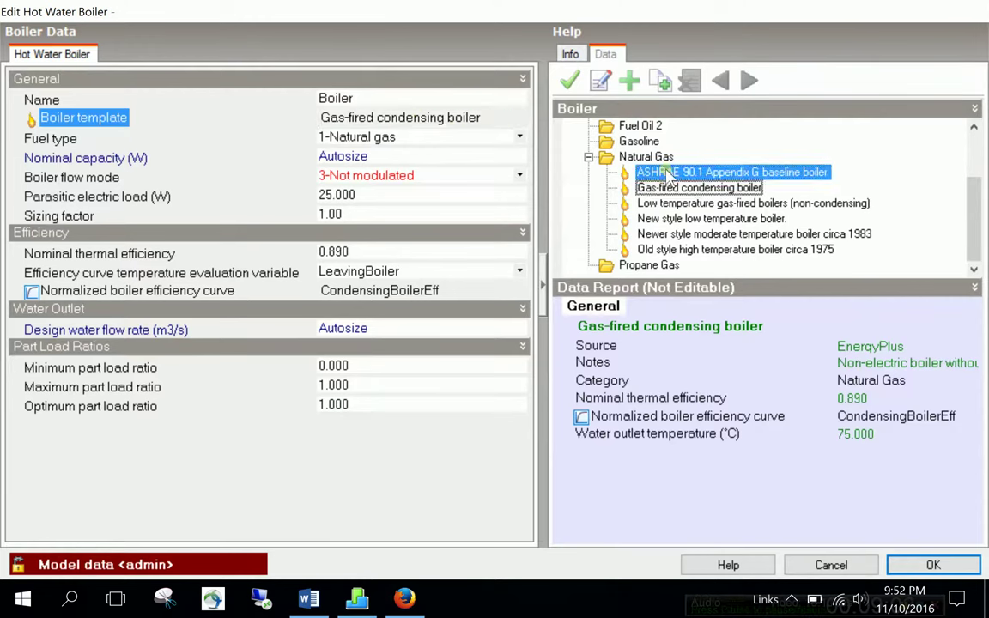
{"action": "left_click", "coordinate": [359, 252]}
{"action": "double_click", "coordinate": [359, 252]}
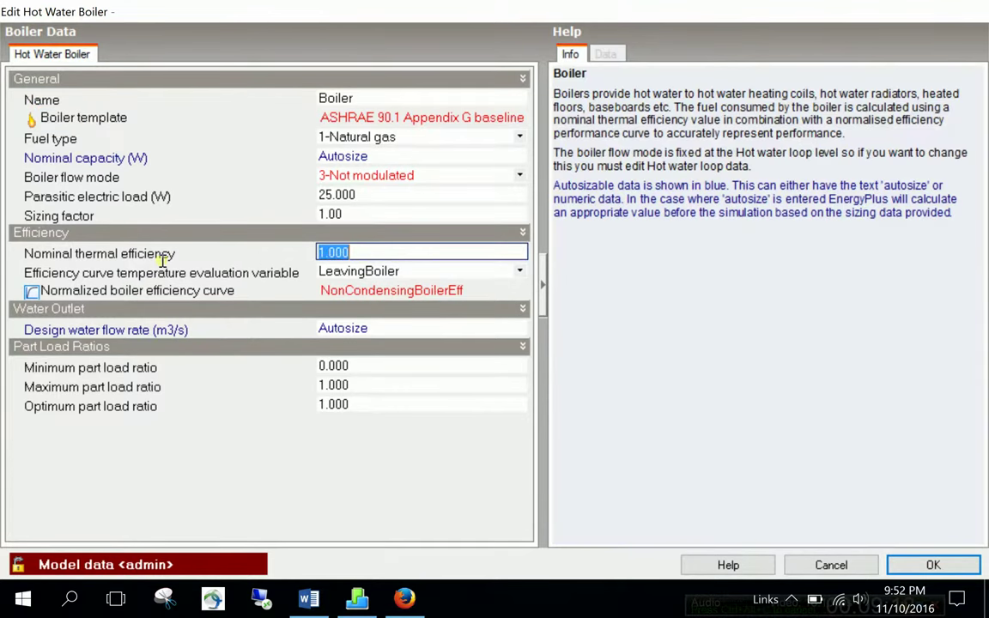
{"action": "type", "text": "0.80"}
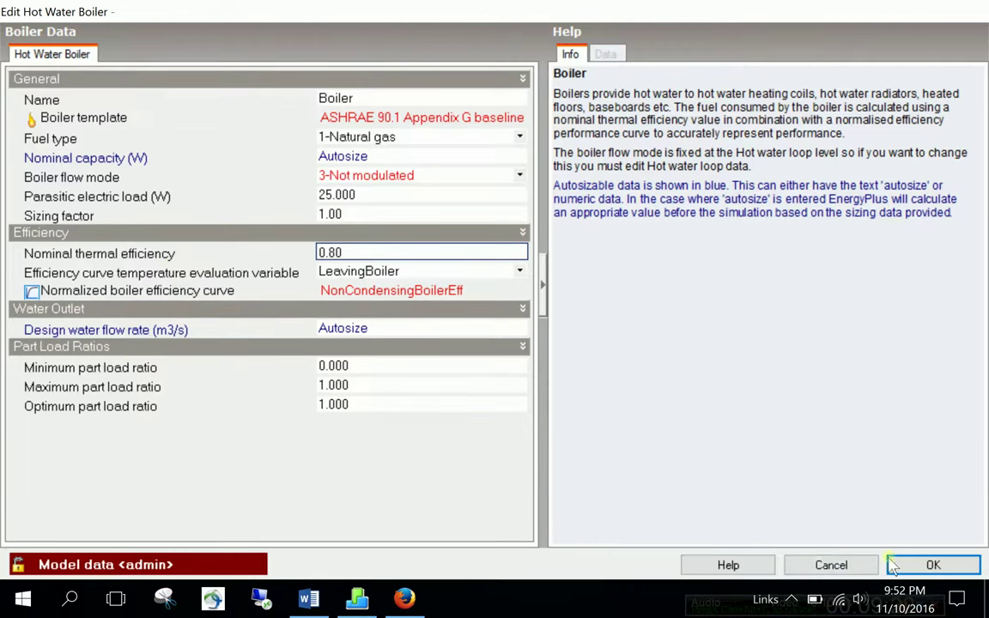
{"action": "left_click", "coordinate": [812, 564]}
{"action": "left_click", "coordinate": [113, 289]}
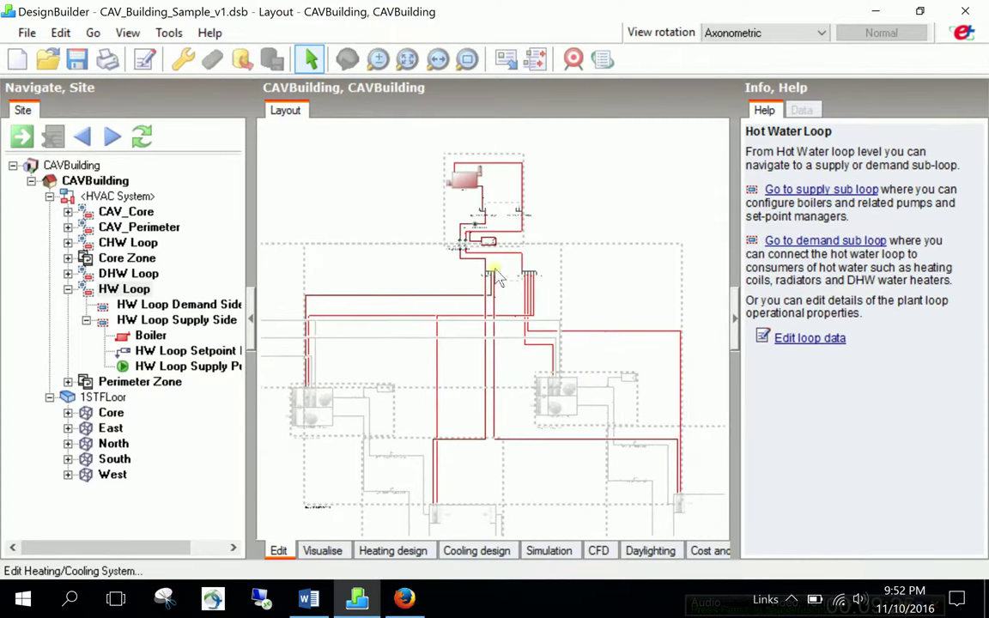
Step: Open the CHW Loop supply-side Setpoint Manager for editing
{"action": "left_click", "coordinate": [67, 243]}
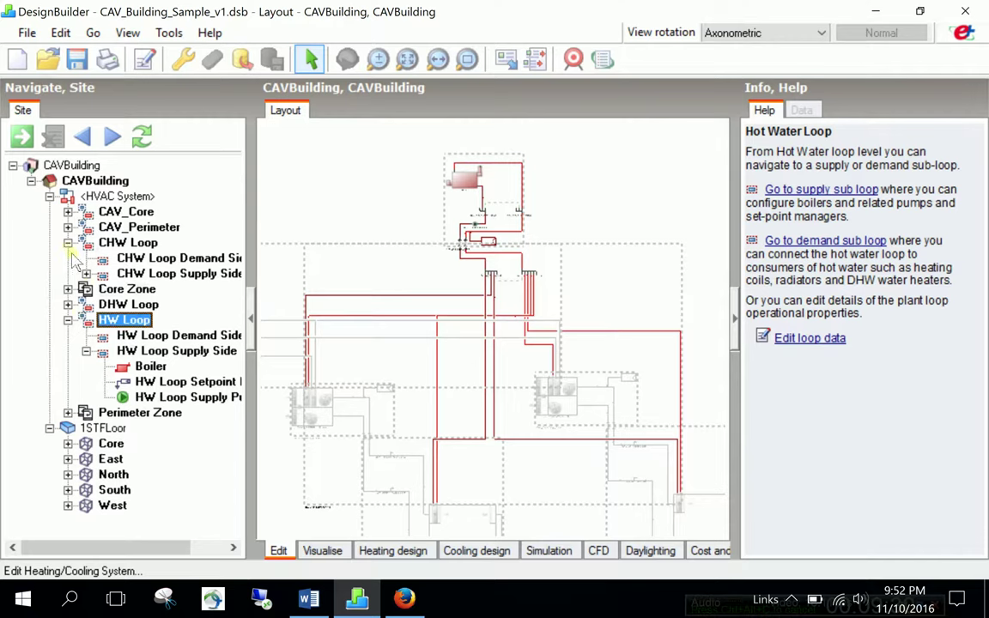
{"action": "left_click", "coordinate": [86, 273]}
{"action": "left_click", "coordinate": [146, 306]}
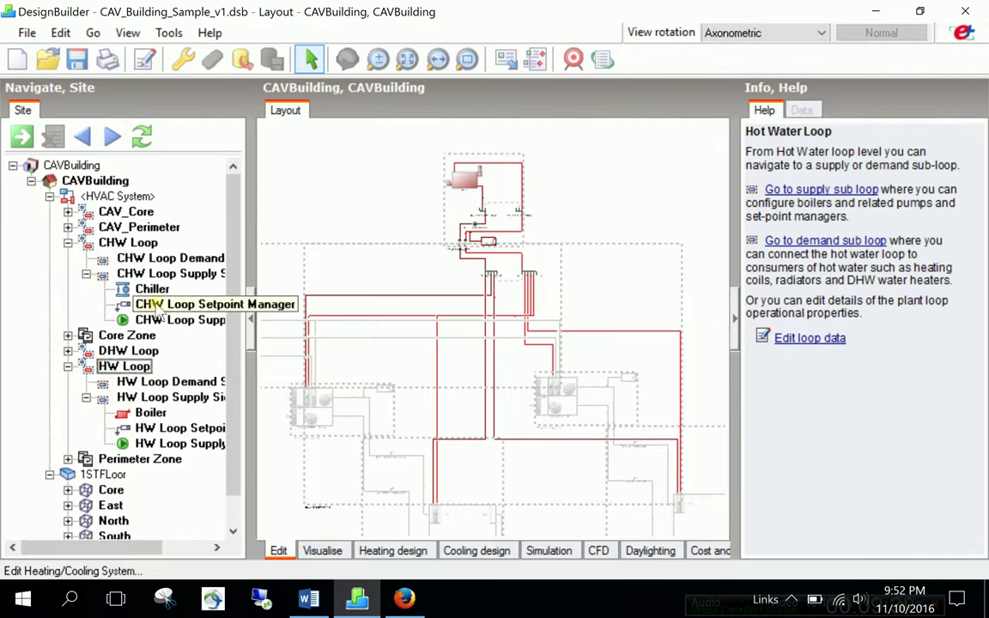
{"action": "right_click", "coordinate": [478, 406]}
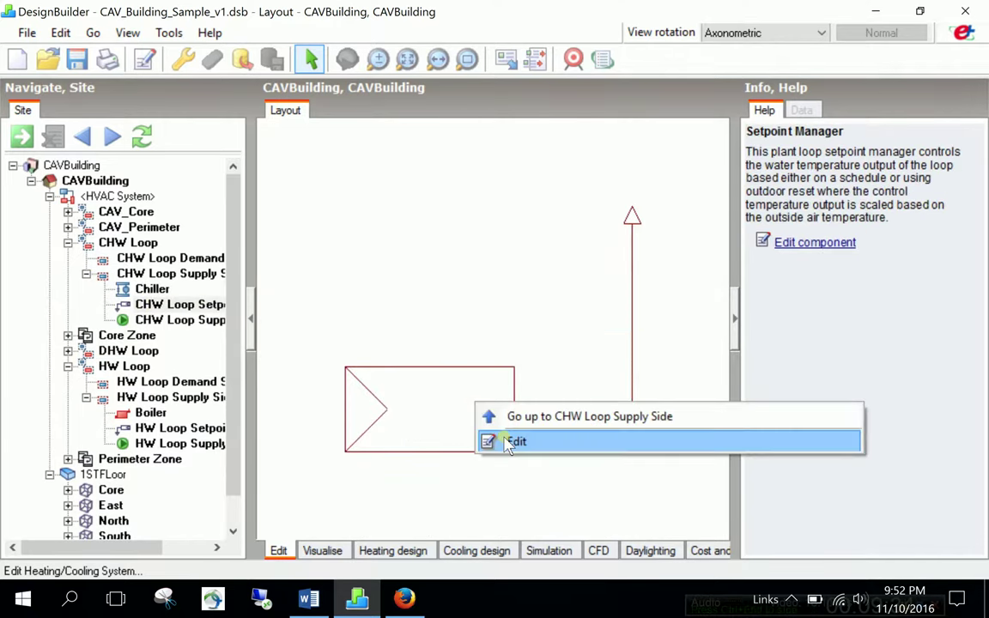
{"action": "left_click", "coordinate": [491, 439]}
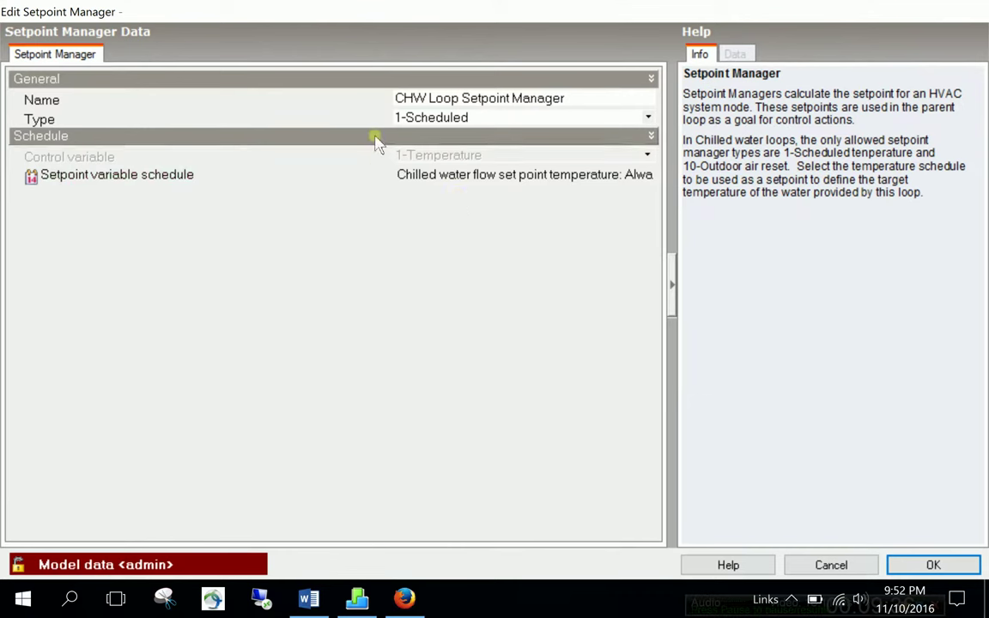
Step: Switch it to 10-Outdoor air reset, keeping 12.22 °C at 15.56 °C and 6.67 °C at 26.67 °C
{"action": "left_click", "coordinate": [404, 119]}
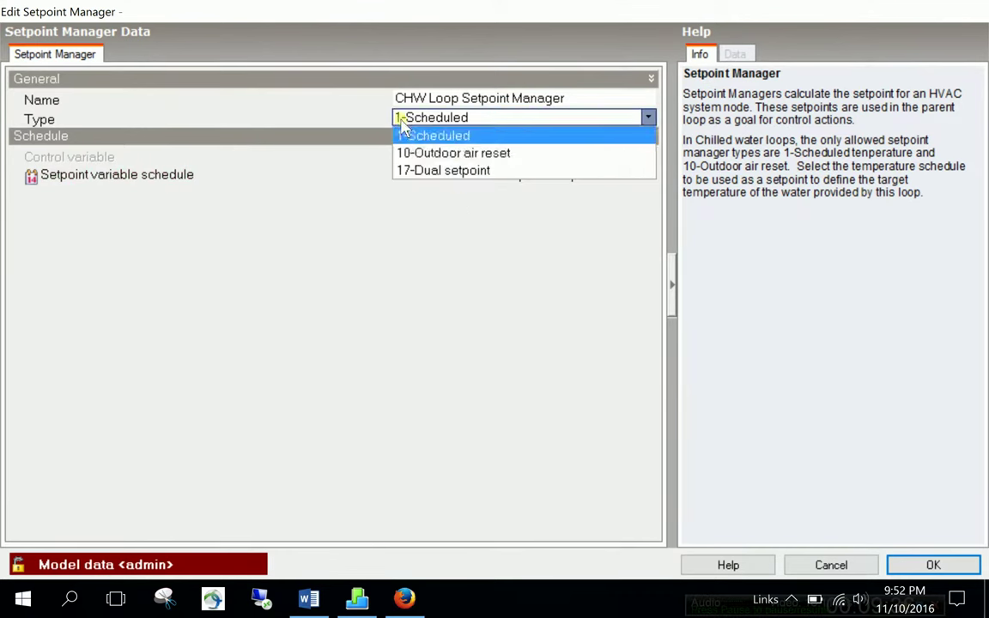
{"action": "left_click", "coordinate": [408, 150]}
{"action": "left_click", "coordinate": [435, 193]}
{"action": "left_click", "coordinate": [432, 173]}
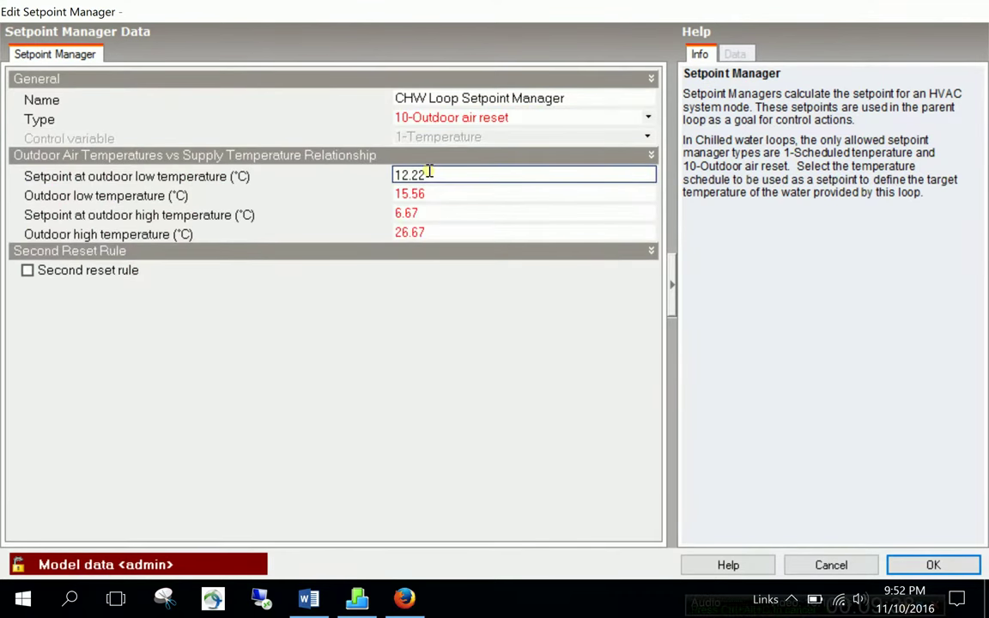
{"action": "left_click", "coordinate": [433, 194]}
{"action": "left_click", "coordinate": [428, 213]}
{"action": "left_click", "coordinate": [435, 232]}
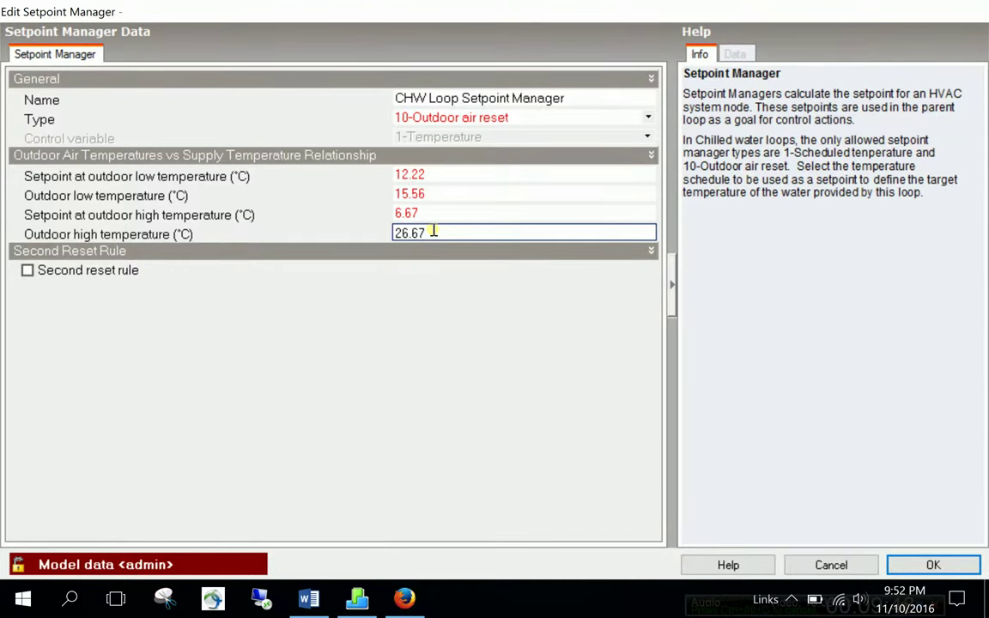
{"action": "left_click", "coordinate": [930, 566]}
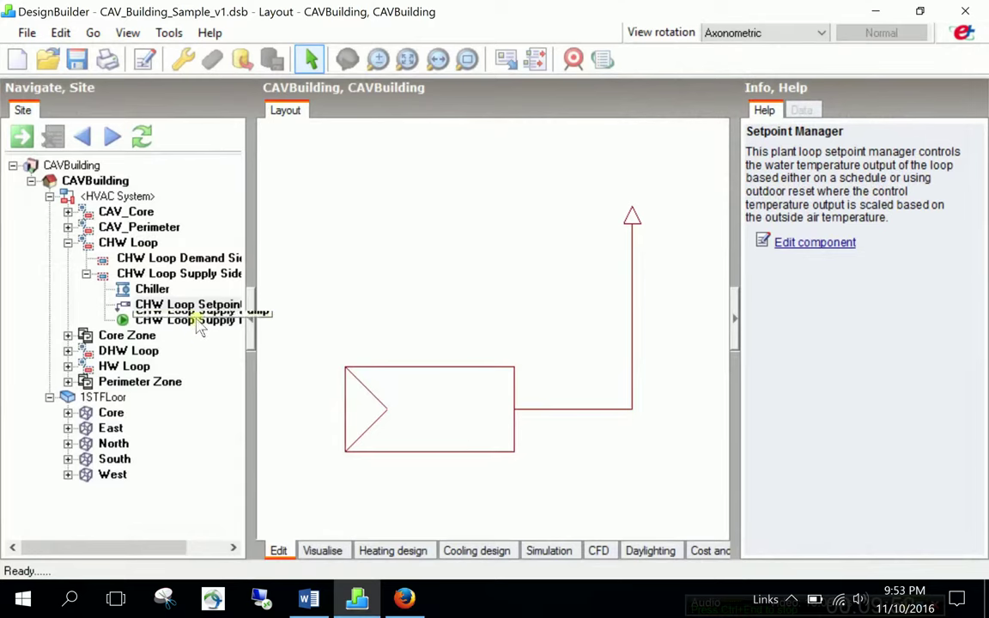
Step: Set CHW Loop Supply Pump motor efficiency to 0.7 and rated pump head to 162605 Pa
{"action": "left_click", "coordinate": [198, 321]}
{"action": "right_click", "coordinate": [198, 325]}
{"action": "left_click", "coordinate": [560, 273]}
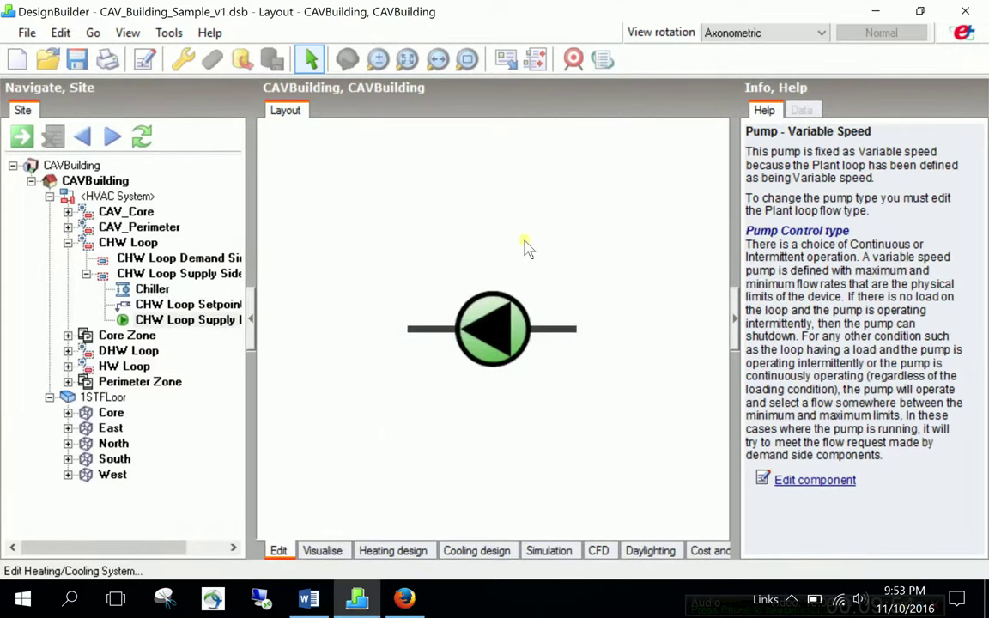
{"action": "left_click", "coordinate": [371, 212]}
{"action": "left_click", "coordinate": [379, 193]}
{"action": "key", "text": "BackSpace"}
{"action": "key", "text": "BackSpace"}
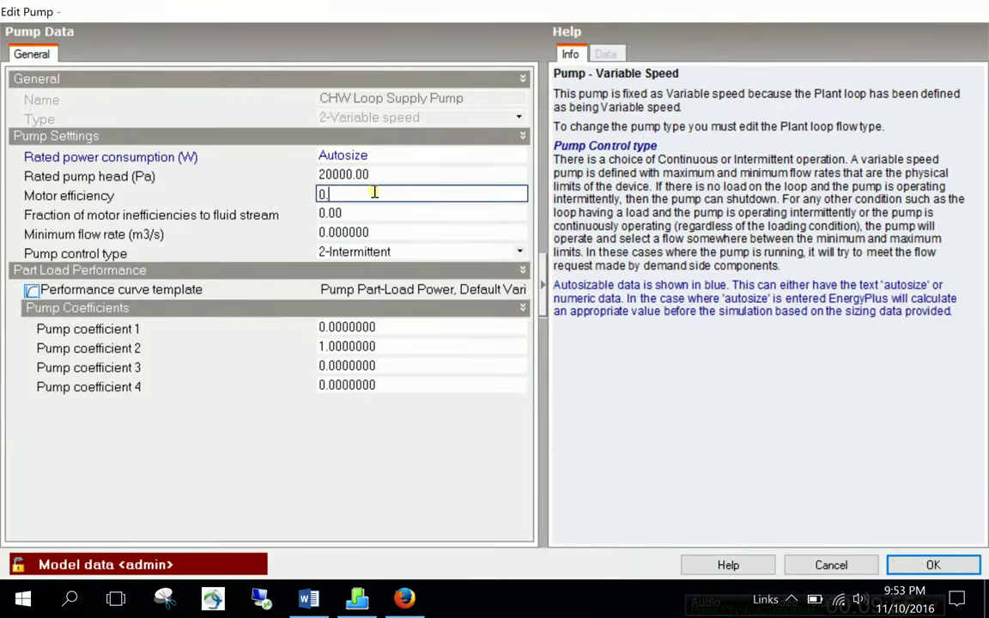
{"action": "type", "text": "7"}
{"action": "left_click", "coordinate": [404, 172]}
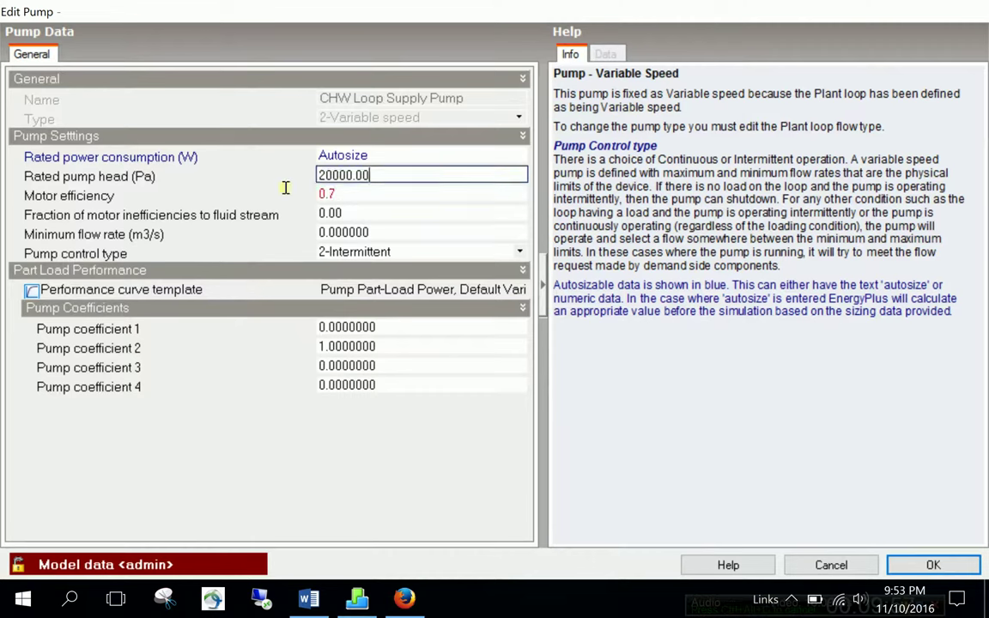
{"action": "key", "text": "Tab"}
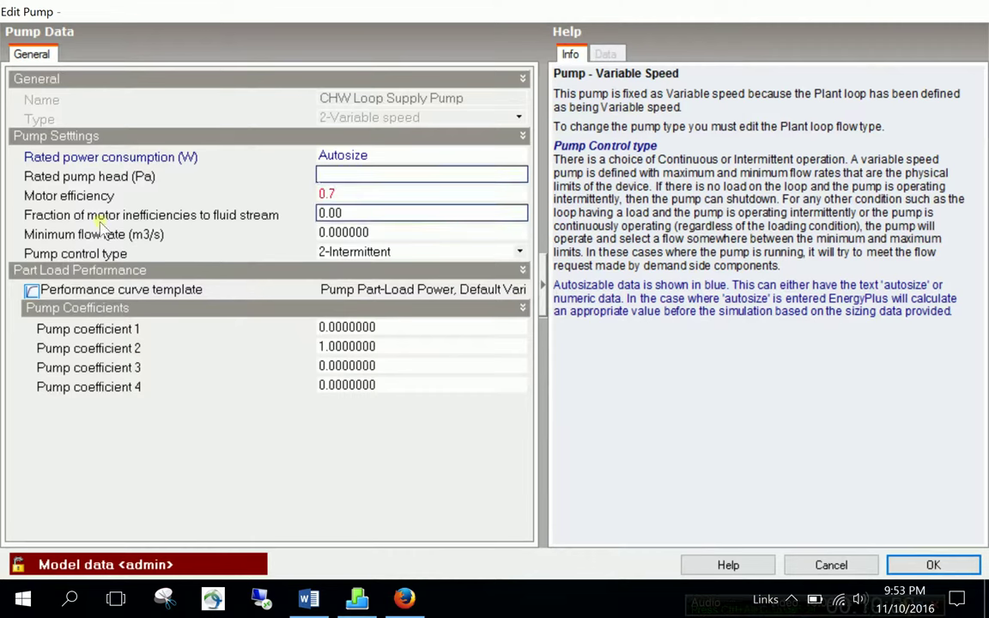
{"action": "type", "text": "162605"}
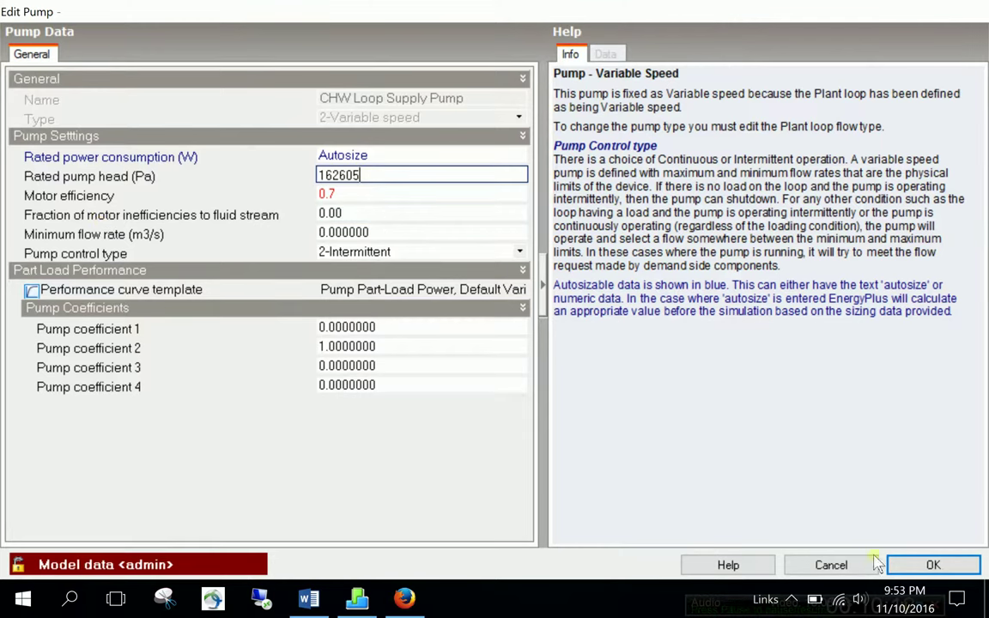
{"action": "left_click", "coordinate": [908, 571]}
Step: Check the CHW Loop chiller's autosized capacity and 5.500 reference COP, then close the settings
{"action": "left_click", "coordinate": [146, 289]}
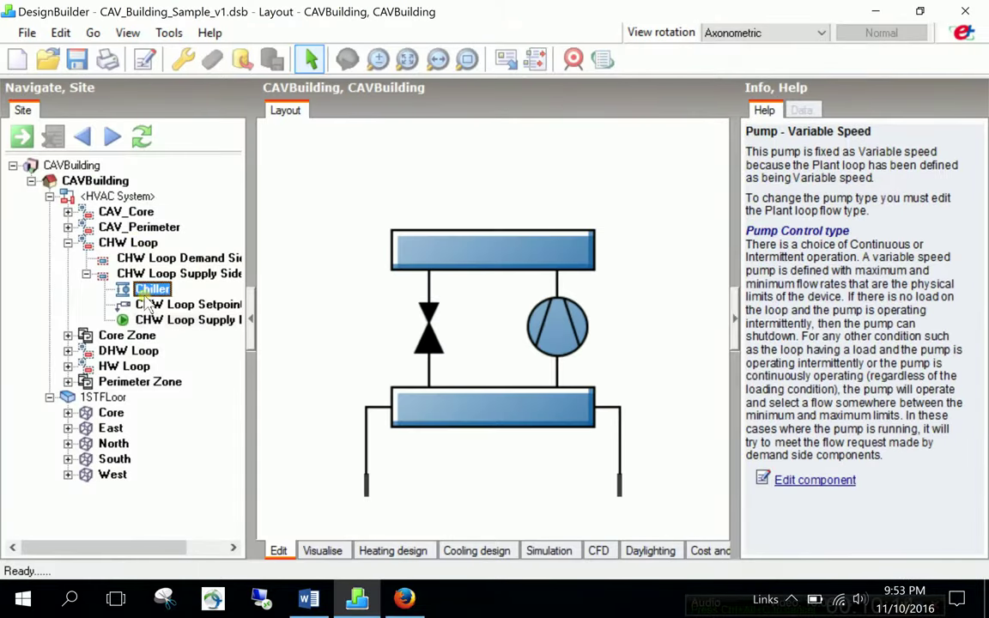
{"action": "right_click", "coordinate": [151, 298]}
{"action": "left_click", "coordinate": [161, 305]}
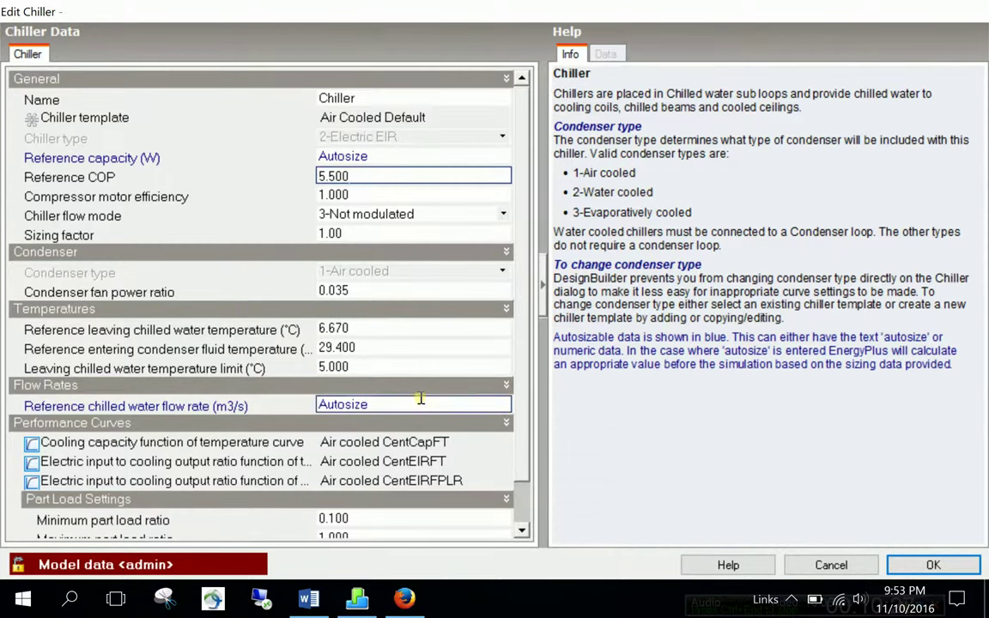
{"action": "scroll", "coordinate": [420, 399], "scroll_direction": "down", "scroll_amount": 1}
{"action": "scroll", "coordinate": [433, 403], "scroll_direction": "up", "scroll_amount": 1}
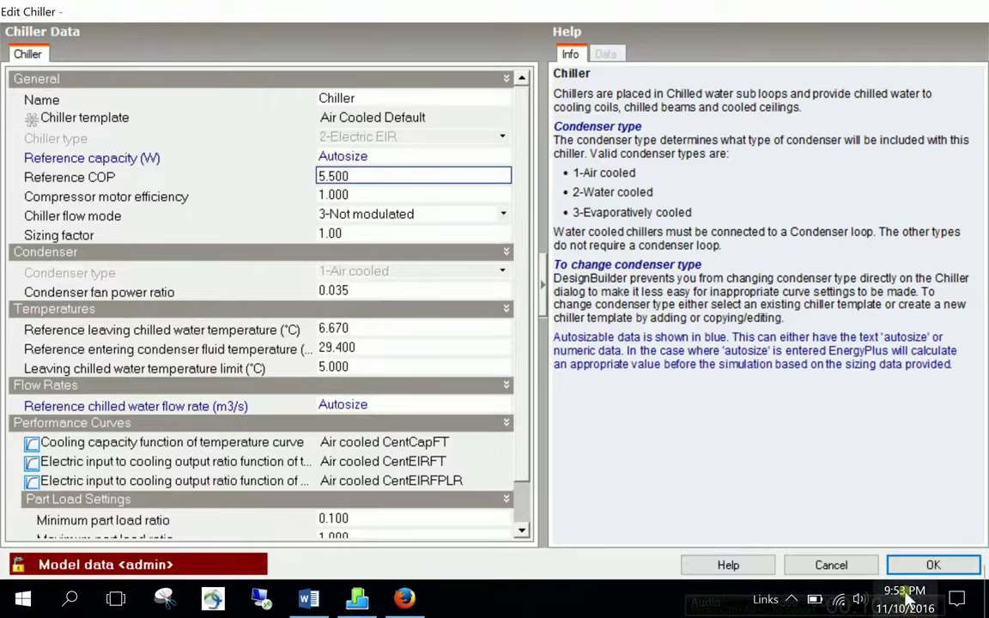
{"action": "left_click", "coordinate": [931, 564]}
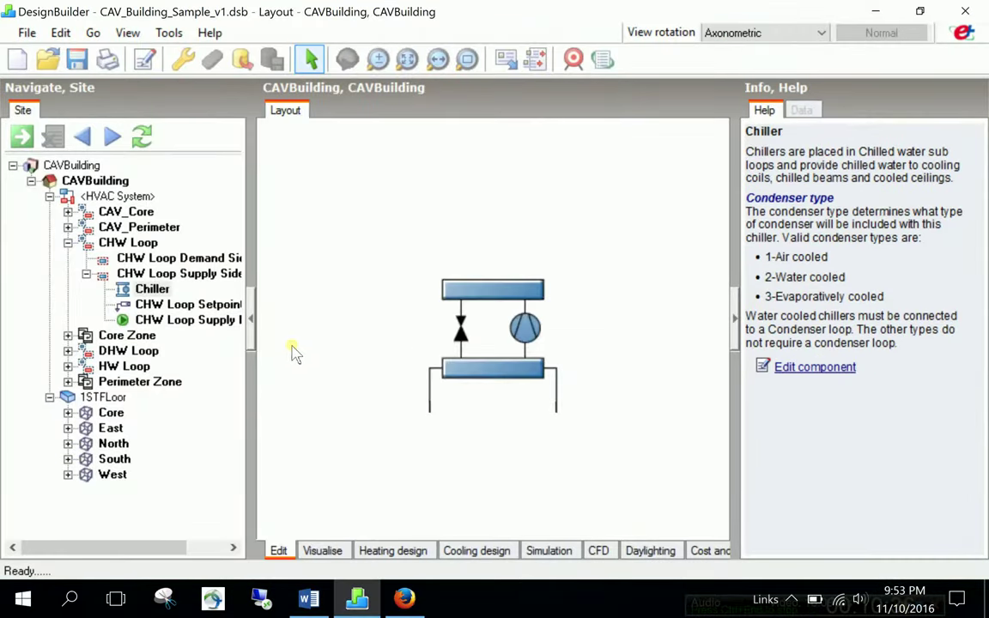
Step: Show the whole HVAC System layout and zoom-window onto the DHW loop at its right
{"action": "left_click", "coordinate": [117, 195]}
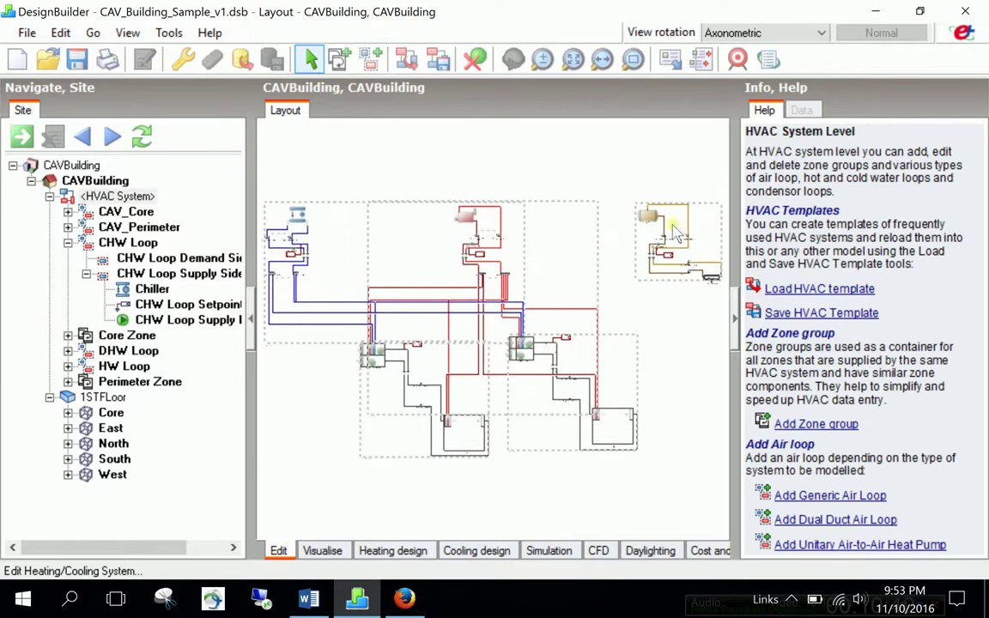
{"action": "left_click", "coordinate": [573, 60]}
{"action": "left_click", "coordinate": [632, 60]}
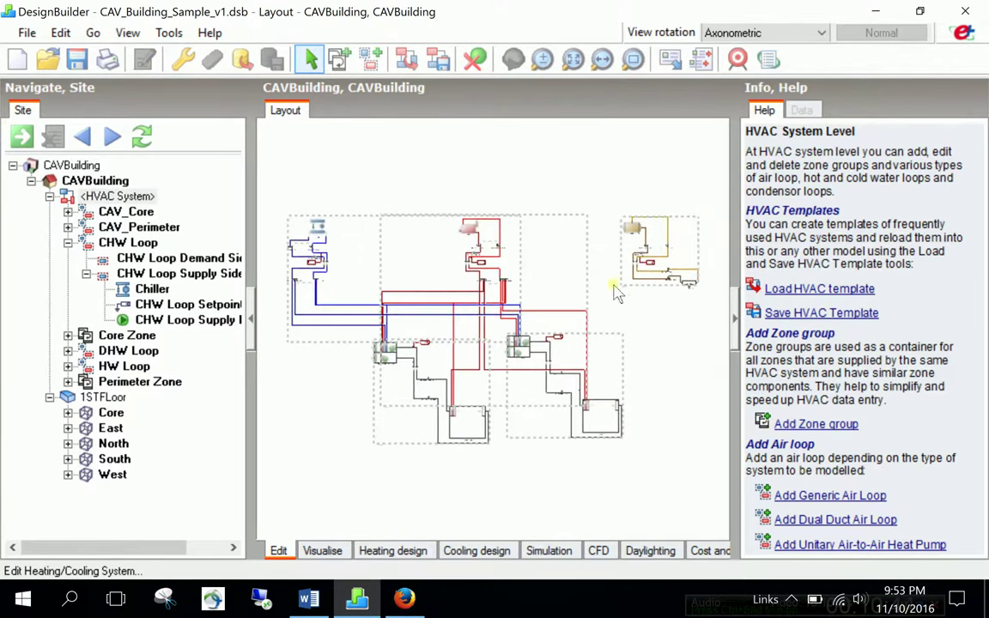
{"action": "left_click_drag", "start_coordinate": [547, 273], "coordinate": [645, 169]}
{"action": "key", "text": "Escape"}
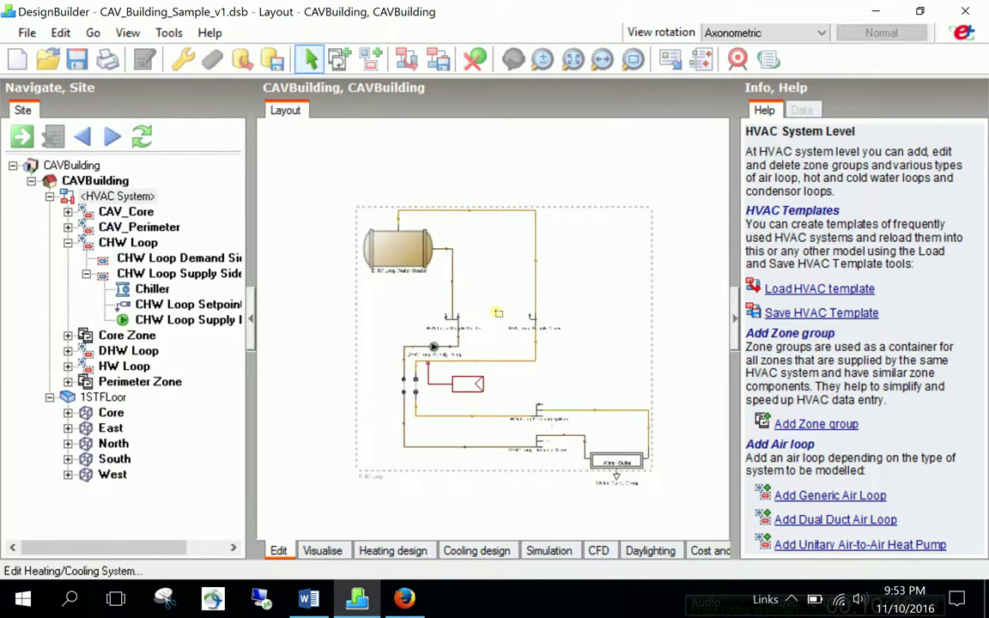
Step: Drill through the DHW loop demand side and Water Outlet Group to edit the Water Outlet
{"action": "double_click", "coordinate": [611, 468]}
{"action": "double_click", "coordinate": [612, 468]}
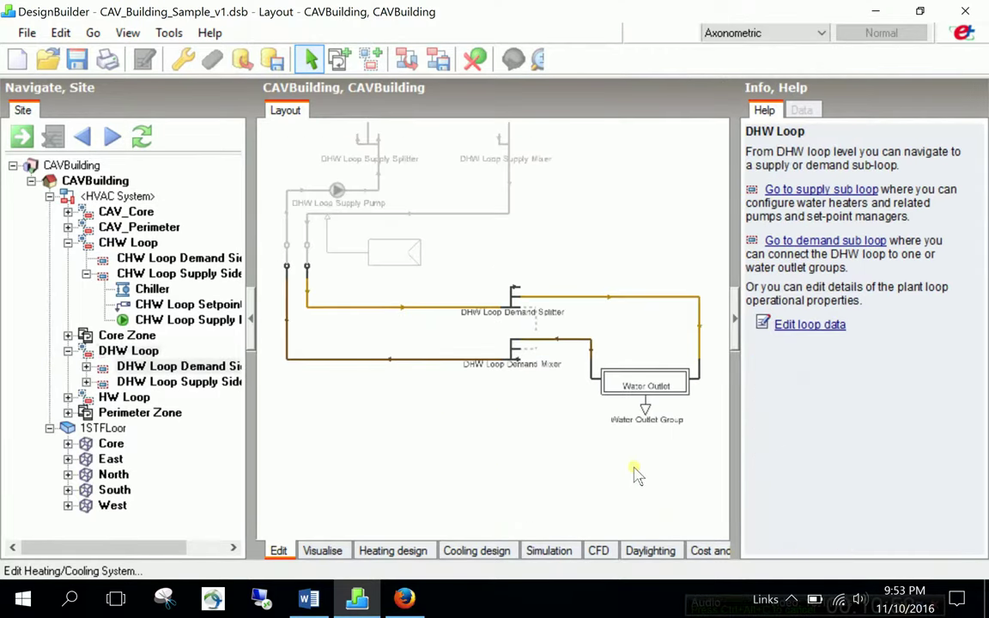
{"action": "double_click", "coordinate": [635, 393]}
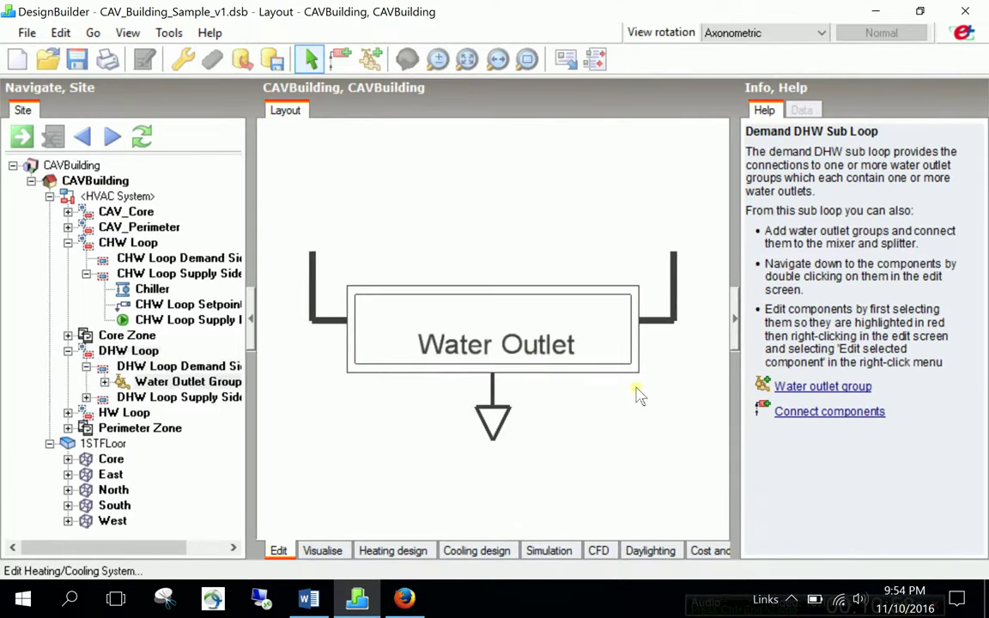
{"action": "double_click", "coordinate": [526, 340]}
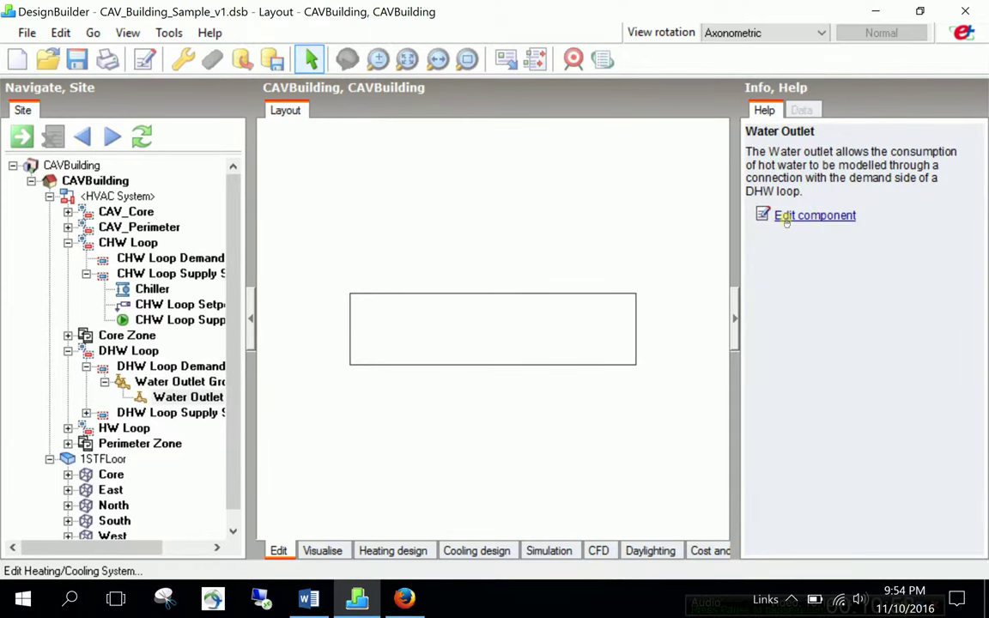
{"action": "left_click", "coordinate": [787, 216]}
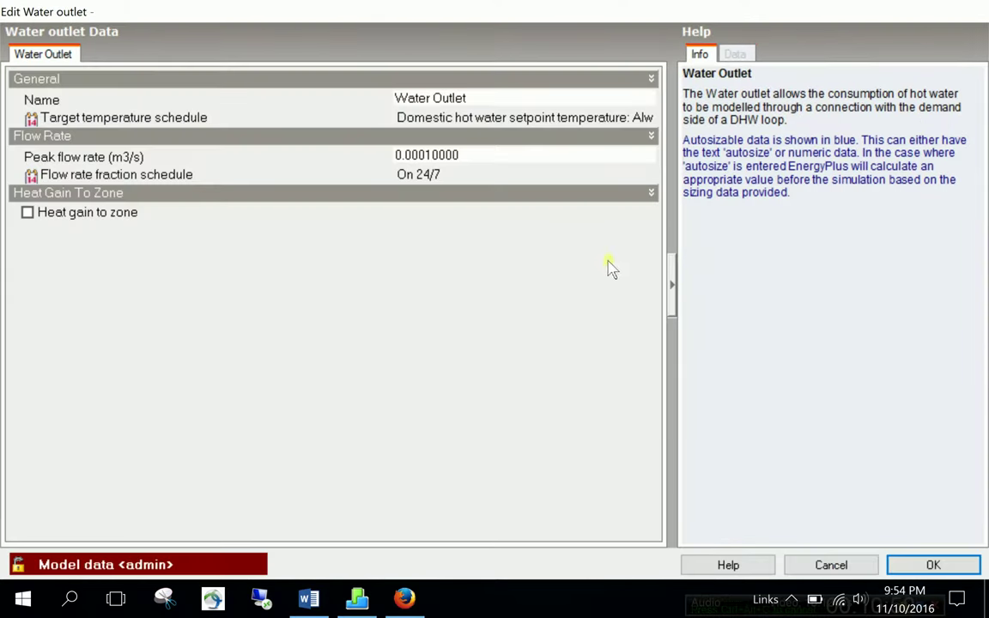
Step: For the Target temperature schedule, copy 'Domestic hot water setpoint temperature' and edit the copy
{"action": "left_click", "coordinate": [464, 118]}
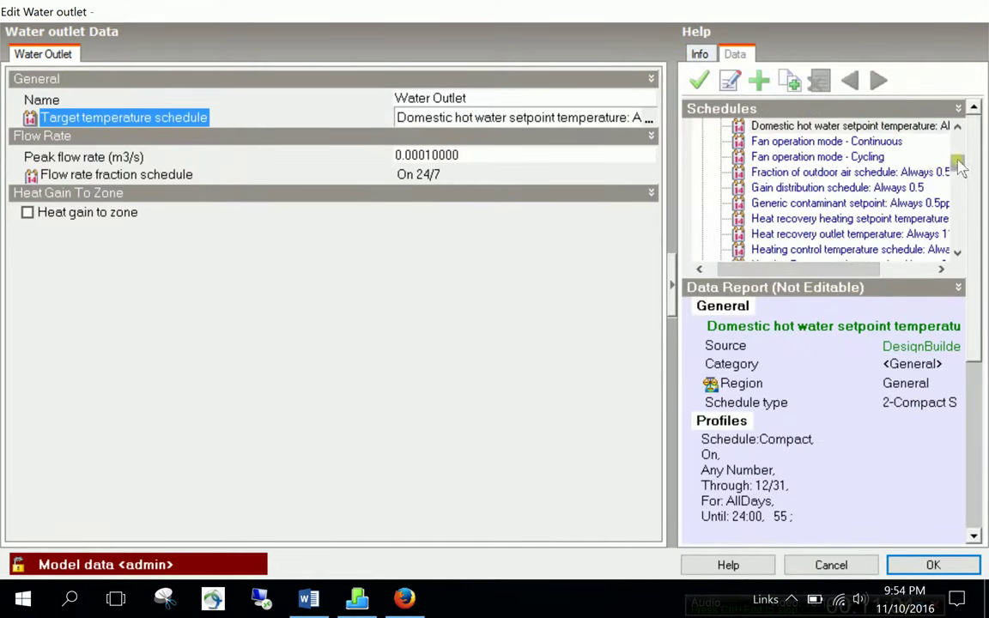
{"action": "mouse_move", "coordinate": [960, 166]}
{"action": "left_mouse_down"}
{"action": "mouse_move", "coordinate": [958, 135]}
{"action": "mouse_move", "coordinate": [952, 159]}
{"action": "left_mouse_up"}
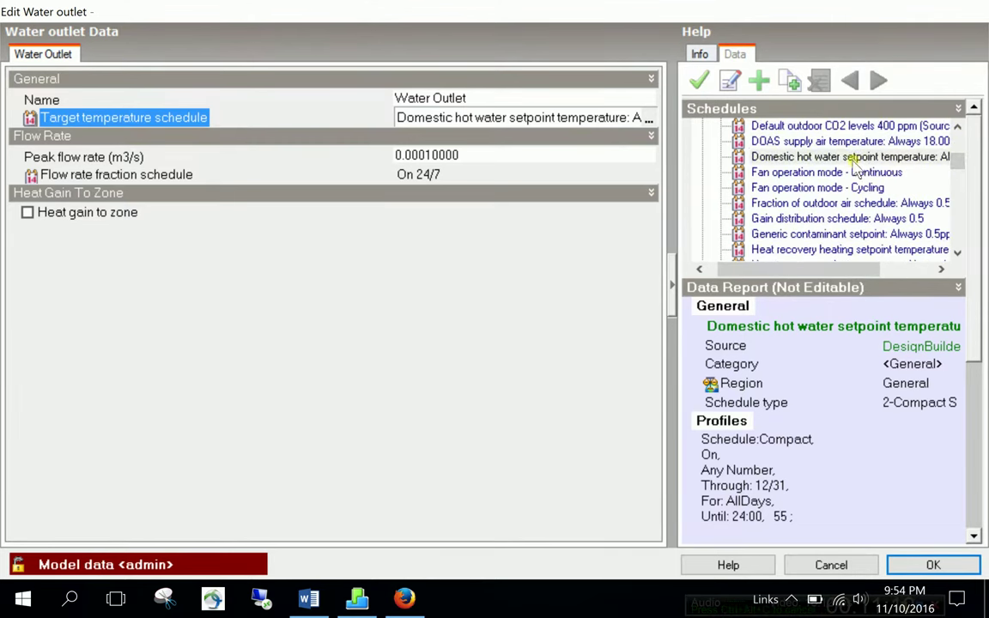
{"action": "left_click", "coordinate": [789, 81]}
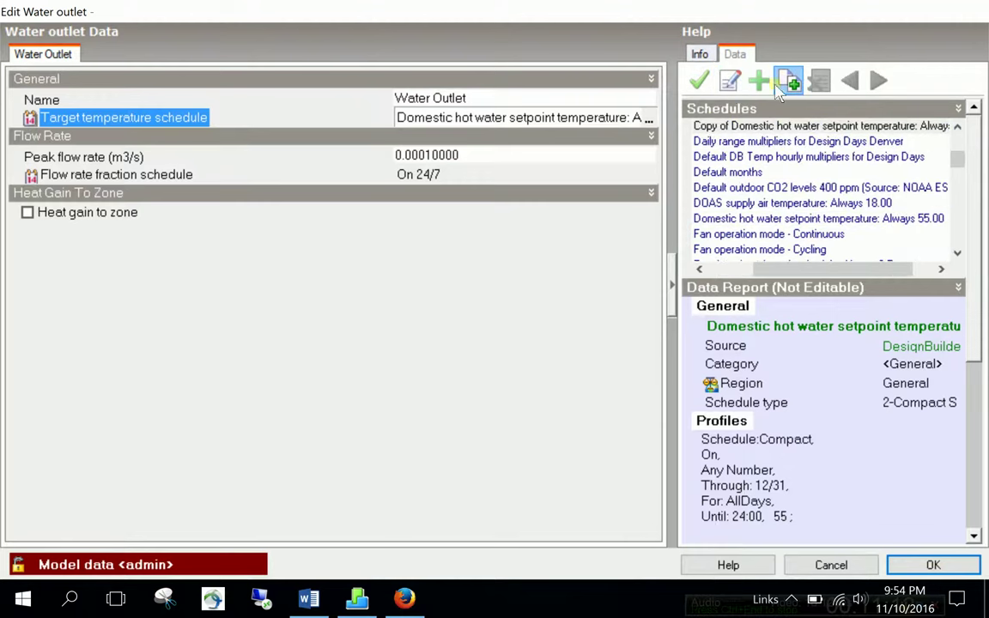
{"action": "left_click", "coordinate": [737, 126]}
{"action": "left_click", "coordinate": [729, 81]}
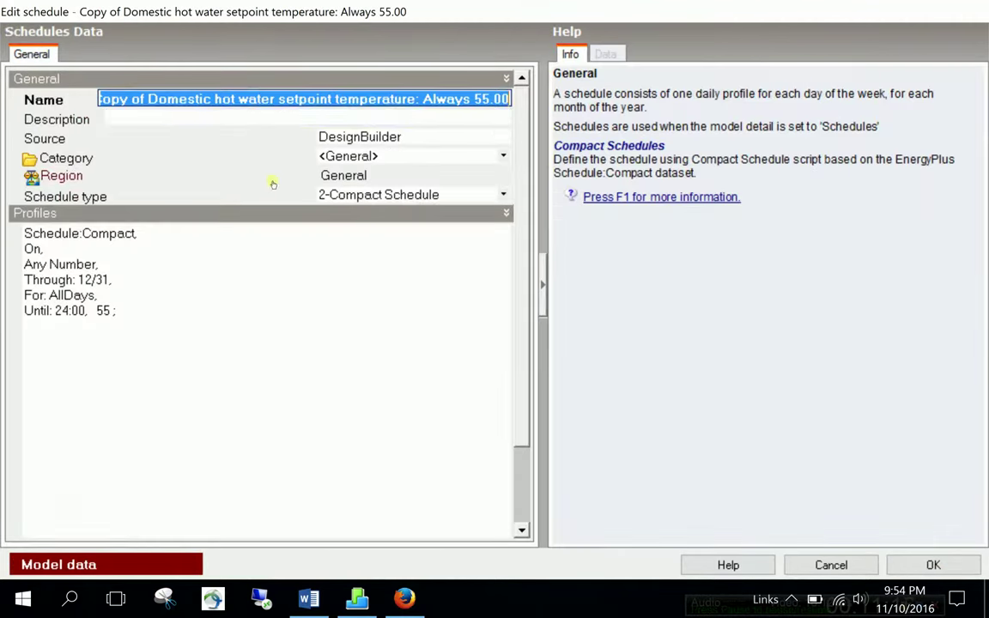
Step: Rename the copied schedule to 'My Schedule', change its profile value from 55 to 43.3, and save
{"action": "key", "text": "BackSpace"}
{"action": "type", "text": "My Scheduke"}
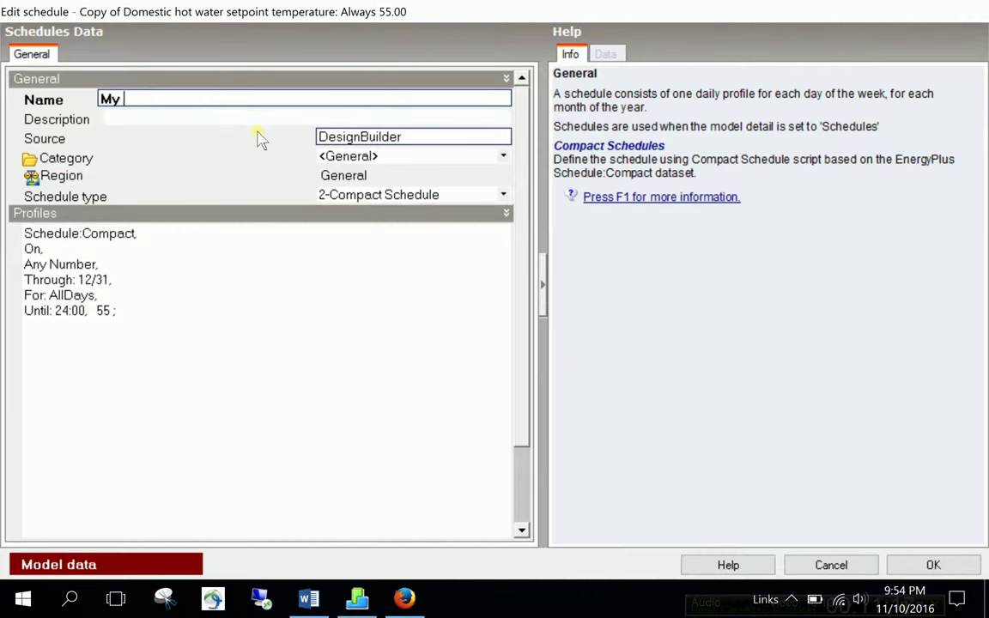
{"action": "key", "text": "BackSpace"}
{"action": "key", "text": "BackSpace"}
{"action": "type", "text": "le"}
{"action": "left_click", "coordinate": [140, 261]}
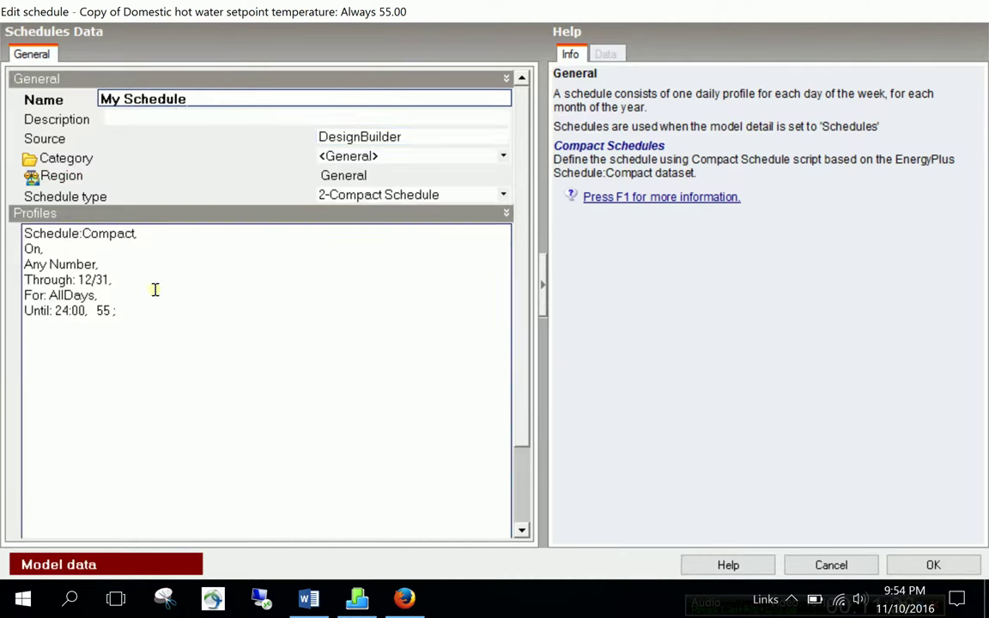
{"action": "left_click", "coordinate": [106, 310]}
{"action": "key", "text": "BackSpace"}
{"action": "key", "text": "BackSpace"}
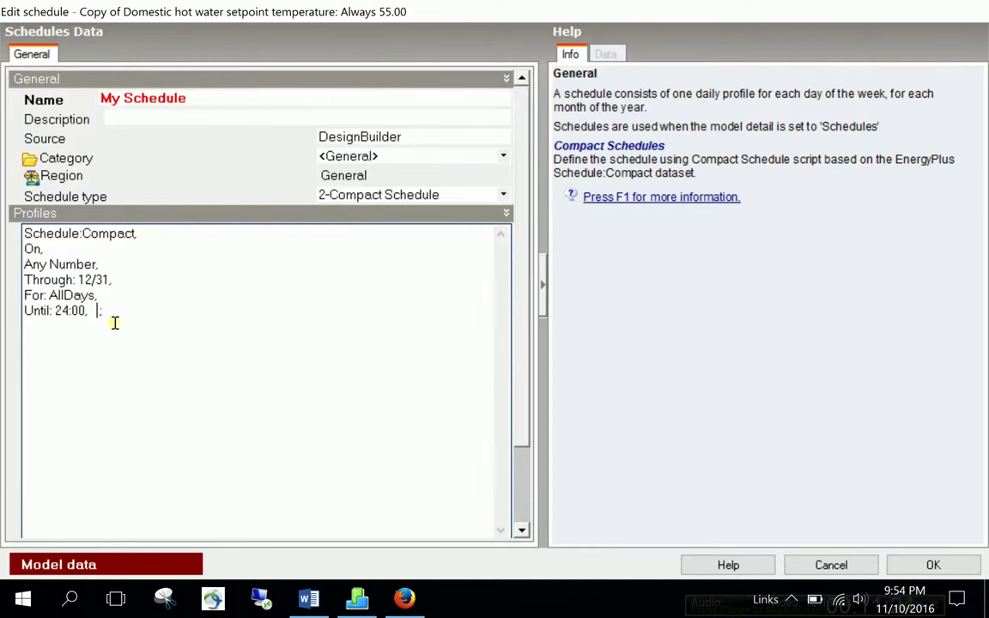
{"action": "type", "text": "43.3"}
{"action": "left_click", "coordinate": [925, 565]}
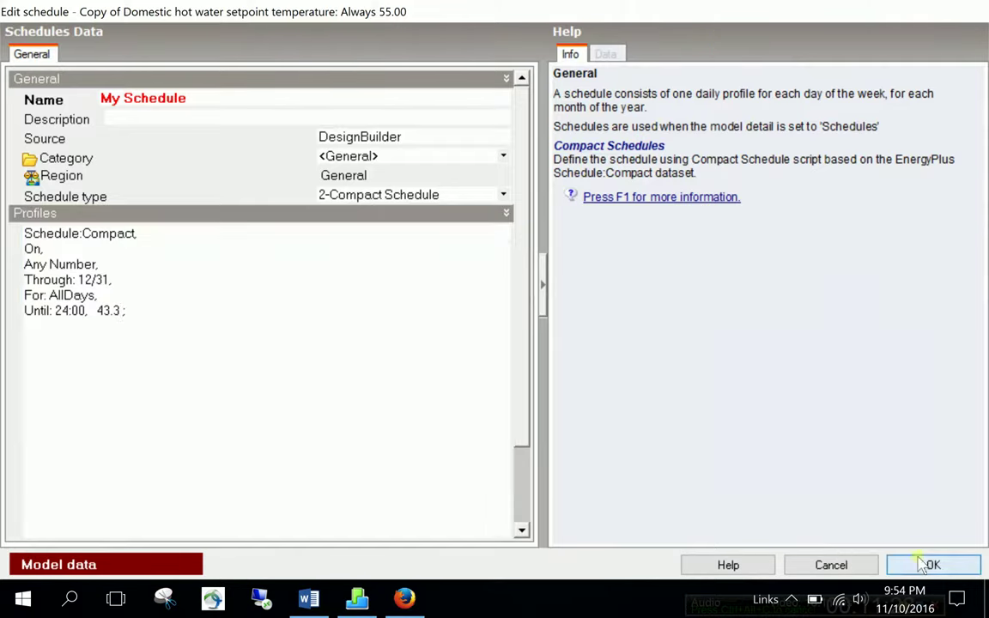
Step: Give the water outlet My Schedule as target temperature, keep 0.00010000 peak flow, and enable the flow fraction schedule
{"action": "double_click", "coordinate": [719, 129]}
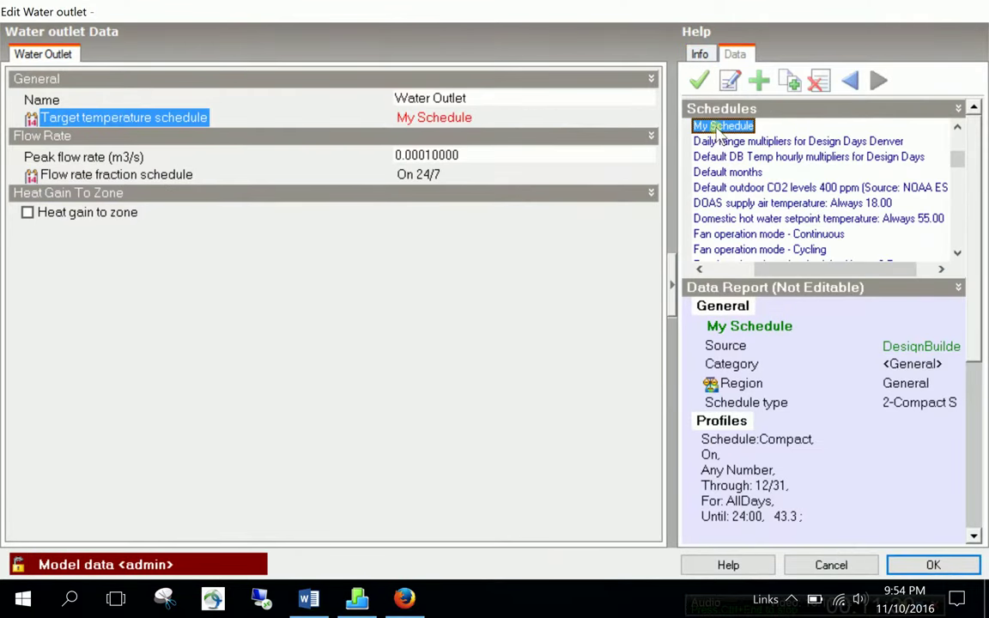
{"action": "left_click", "coordinate": [462, 155]}
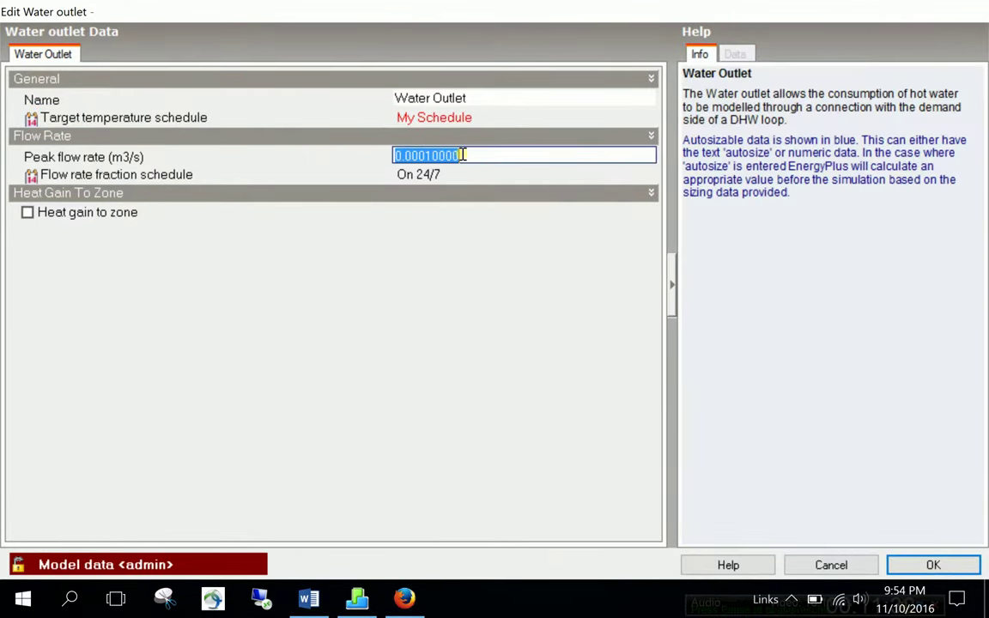
{"action": "left_click", "coordinate": [464, 118]}
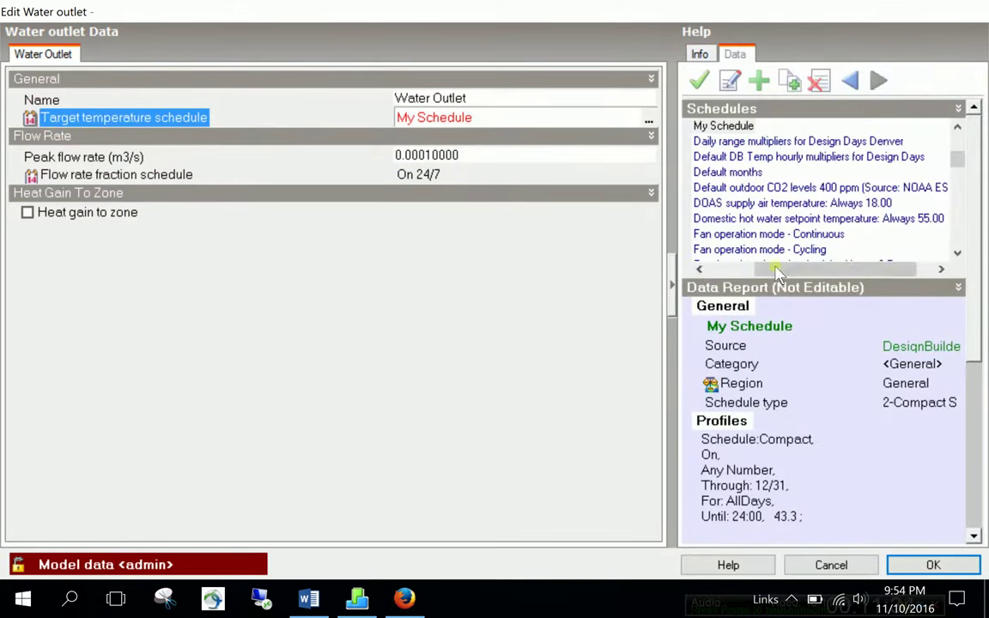
{"action": "left_click_drag", "start_coordinate": [777, 271], "coordinate": [726, 271]}
{"action": "left_click", "coordinate": [464, 156]}
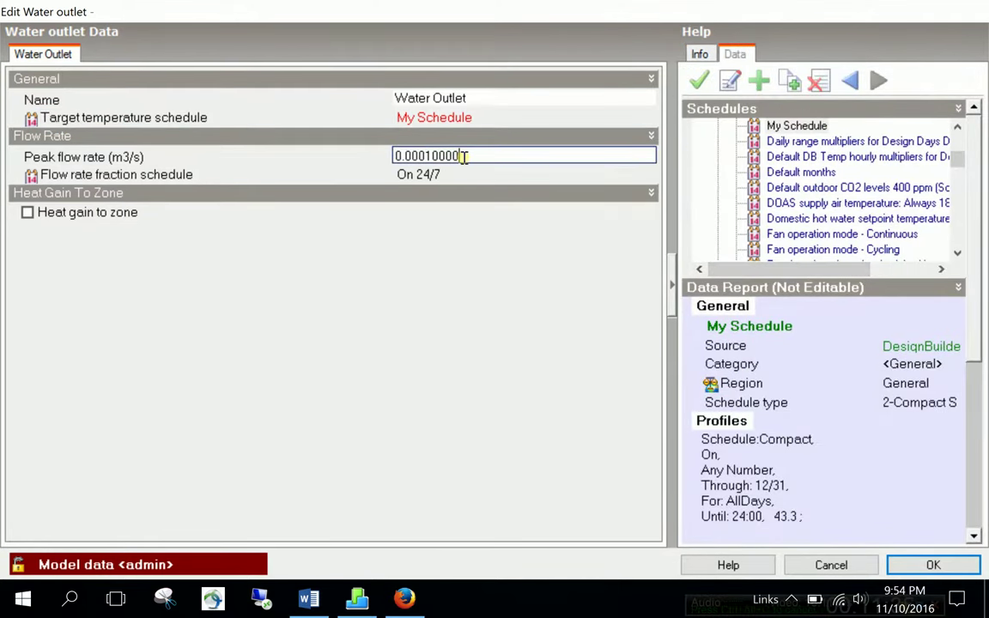
{"action": "double_click", "coordinate": [462, 155]}
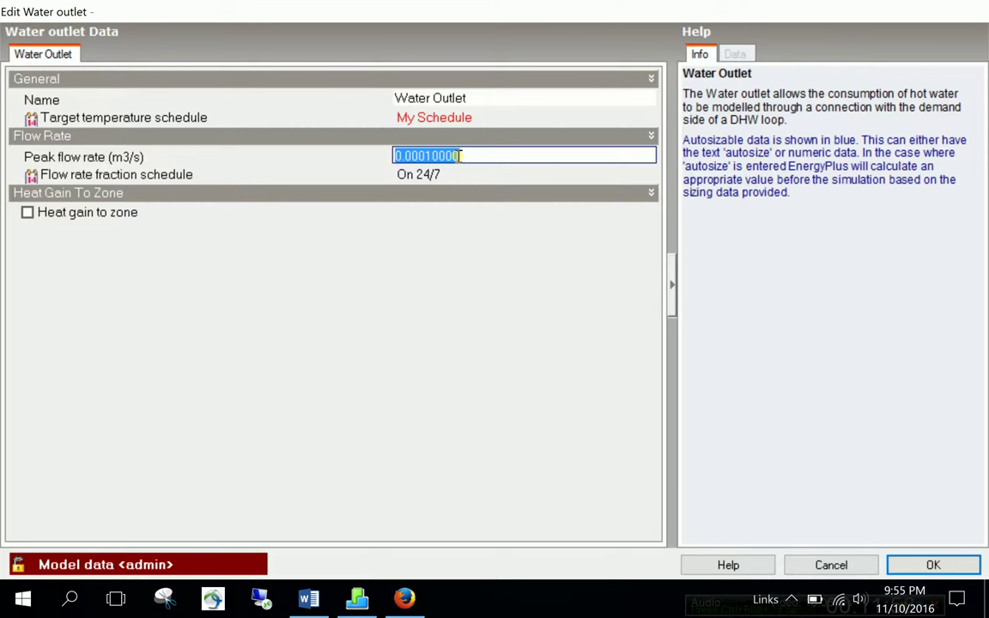
{"action": "left_click", "coordinate": [481, 154]}
{"action": "left_click_drag", "start_coordinate": [481, 155], "coordinate": [364, 159]}
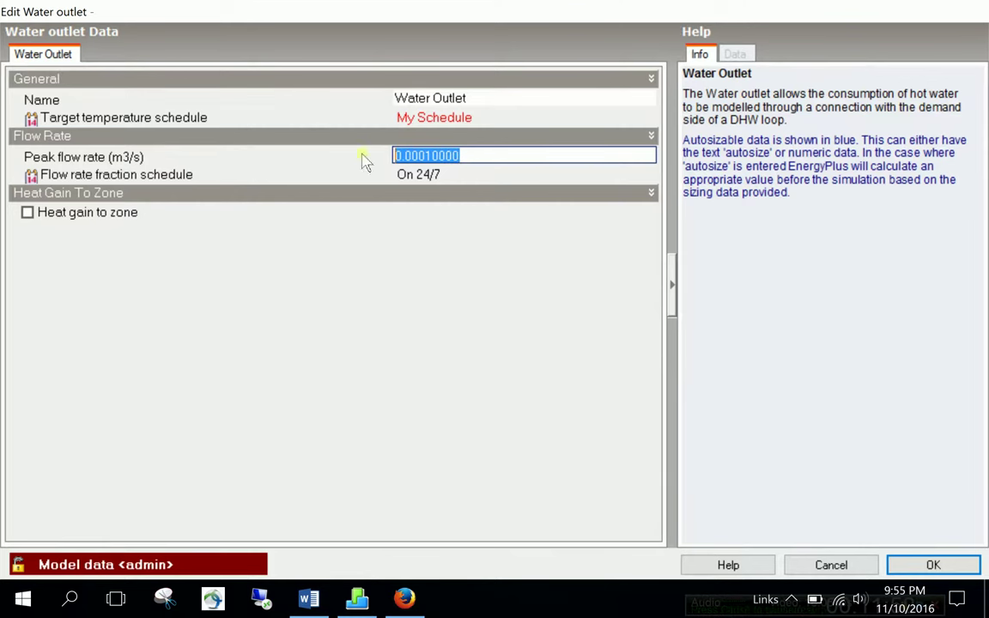
{"action": "left_click", "coordinate": [410, 183]}
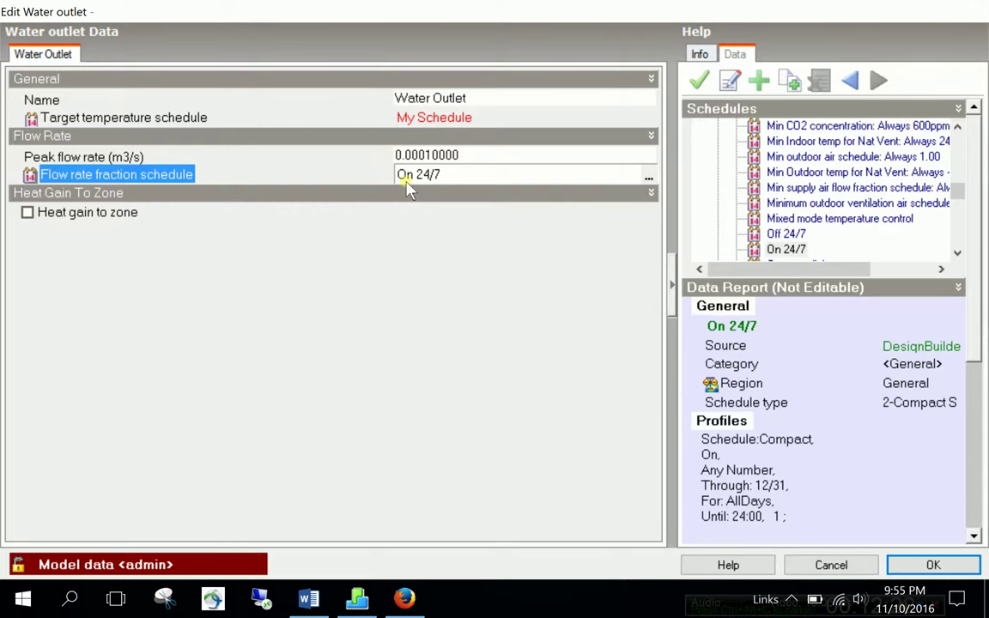
{"action": "left_click", "coordinate": [931, 565]}
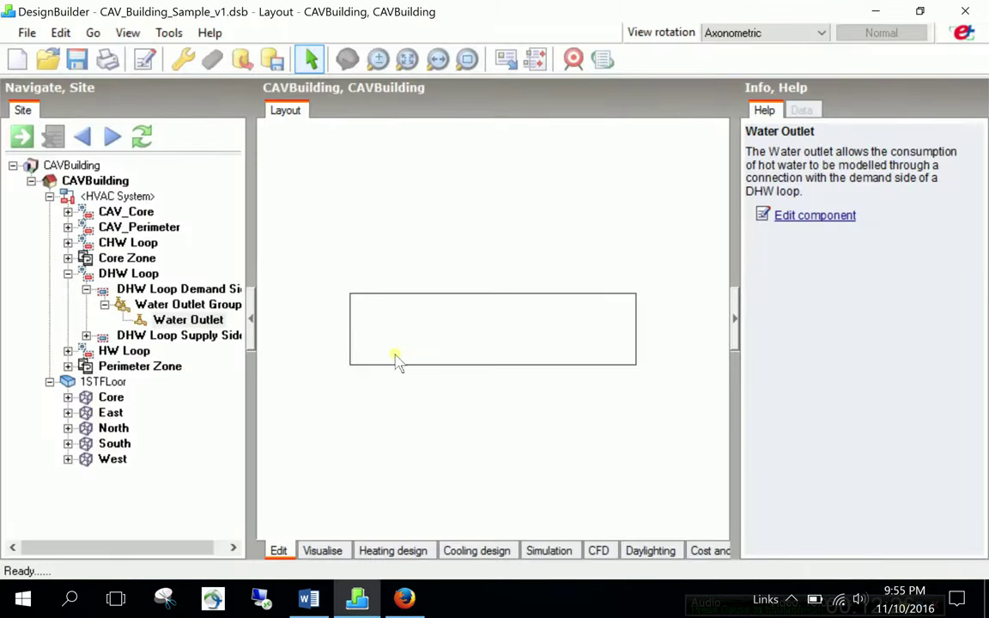
Step: Open the DHW loop's supply-side setpoint manager settings
{"action": "left_click", "coordinate": [148, 292]}
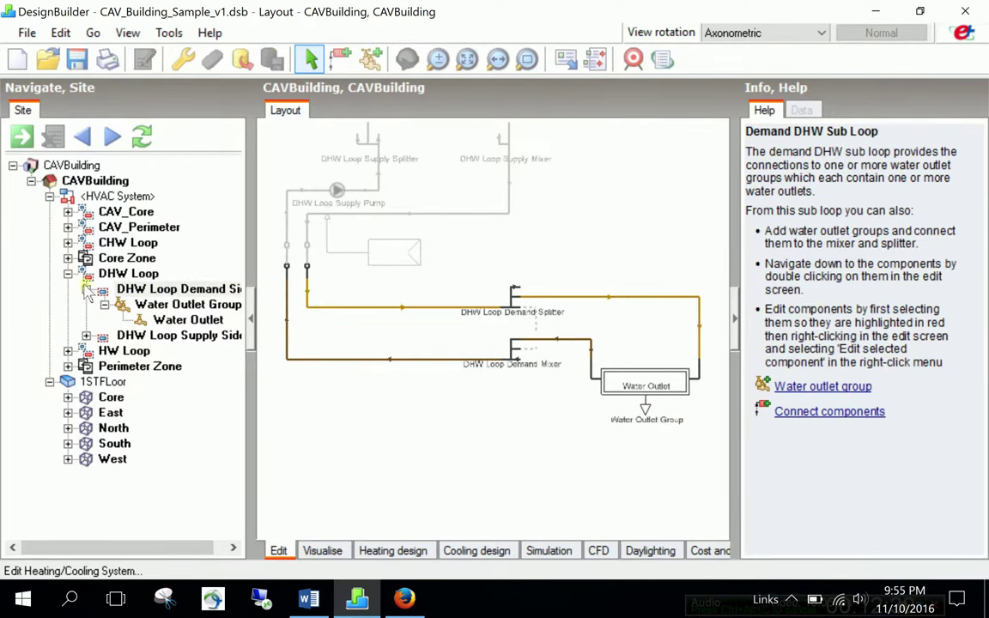
{"action": "left_click", "coordinate": [86, 335]}
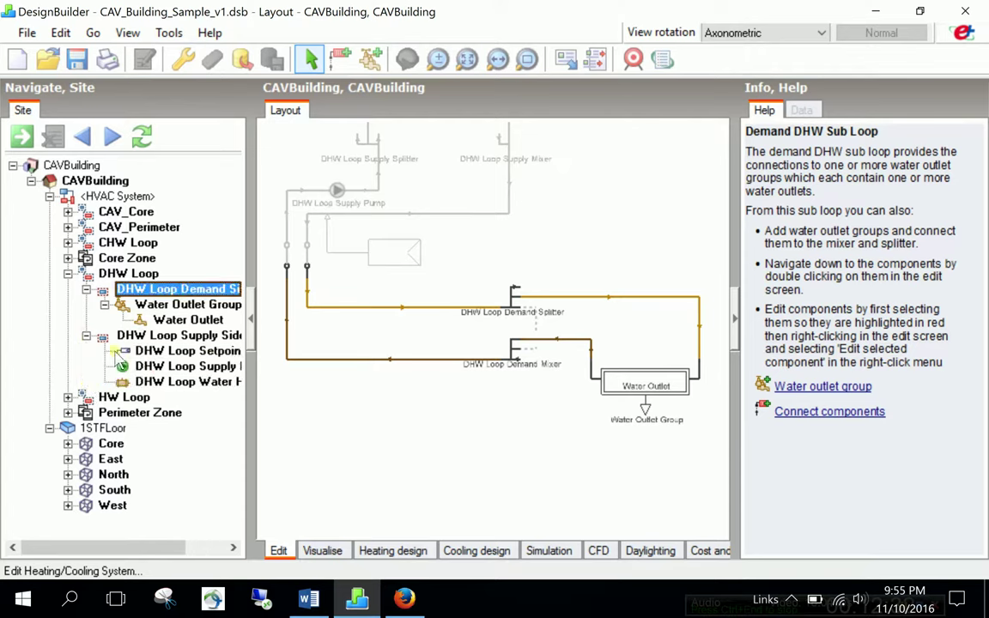
{"action": "left_click", "coordinate": [151, 359]}
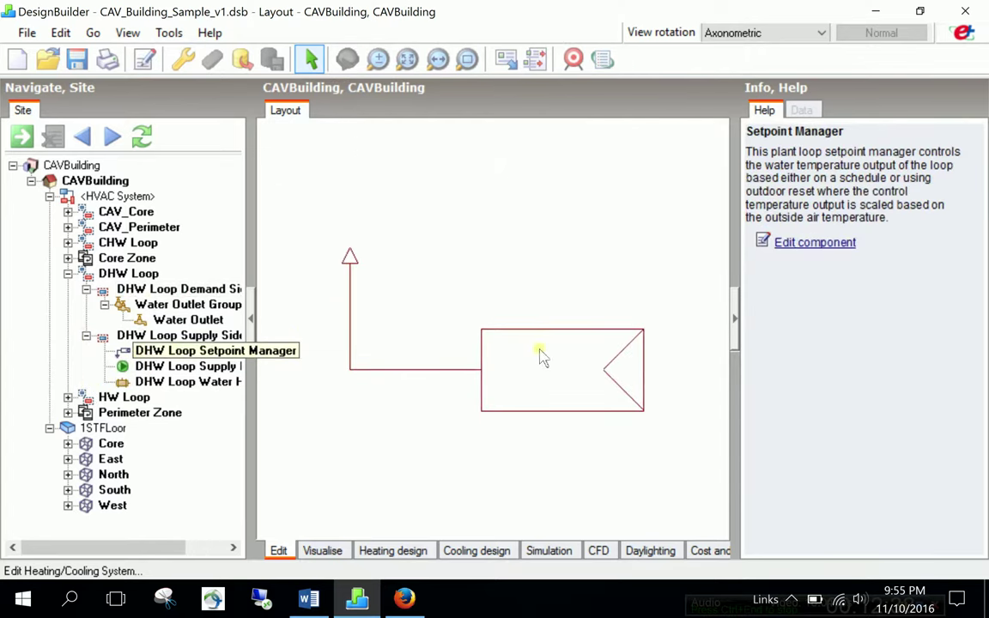
{"action": "left_click", "coordinate": [803, 242]}
Step: Set My Schedule as the setpoint manager's schedule and accept the change
{"action": "left_click", "coordinate": [471, 175]}
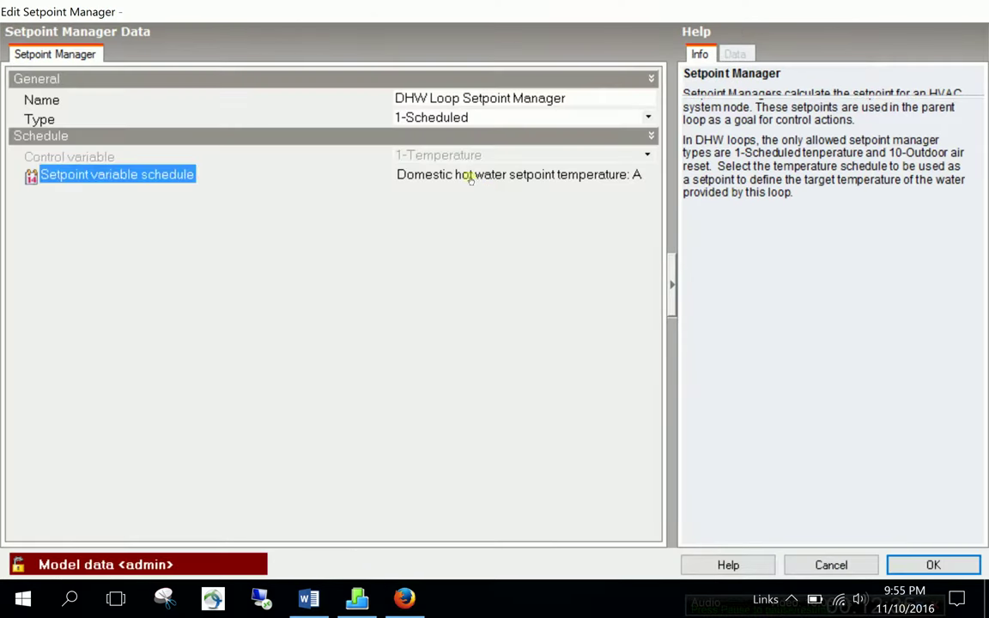
{"action": "scroll", "coordinate": [960, 155], "scroll_direction": "up", "scroll_amount": 3}
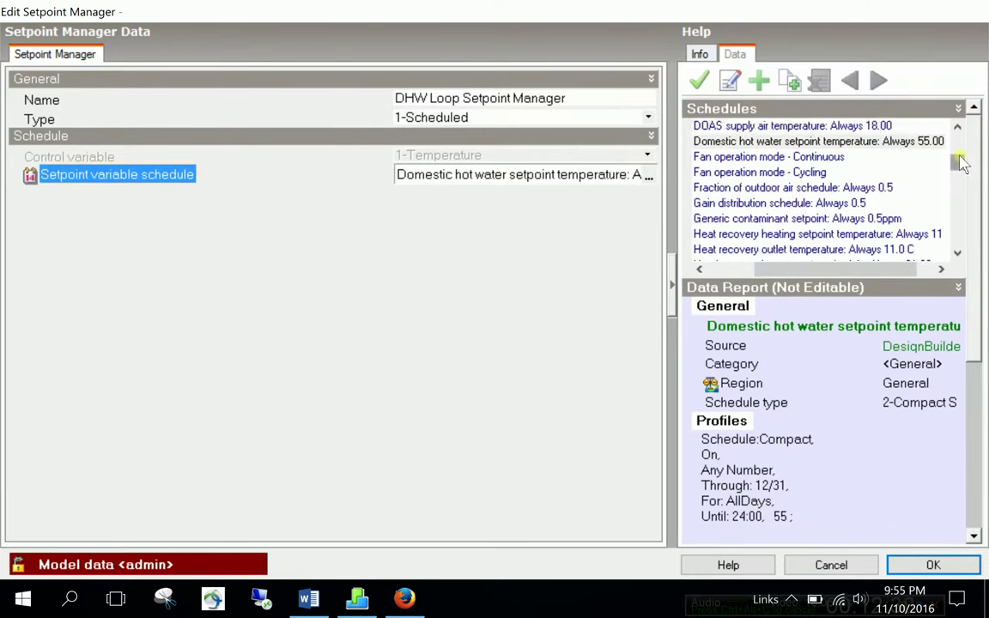
{"action": "scroll", "coordinate": [963, 155], "scroll_direction": "up", "scroll_amount": 5}
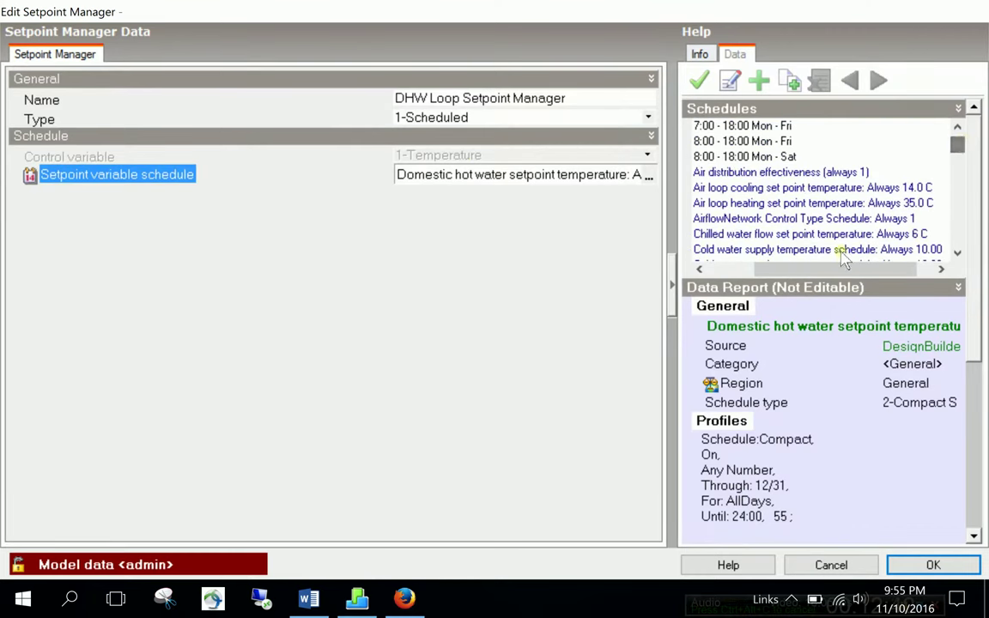
{"action": "left_click_drag", "start_coordinate": [844, 269], "coordinate": [816, 270]}
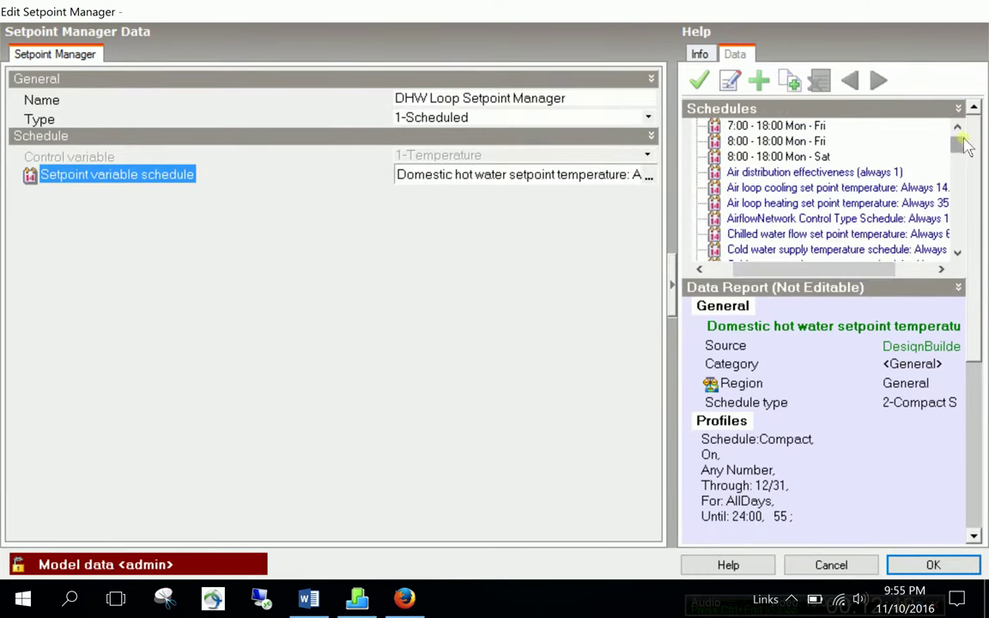
{"action": "scroll", "coordinate": [963, 153], "scroll_direction": "down", "scroll_amount": 3}
{"action": "left_click_drag", "start_coordinate": [963, 153], "coordinate": [961, 195]}
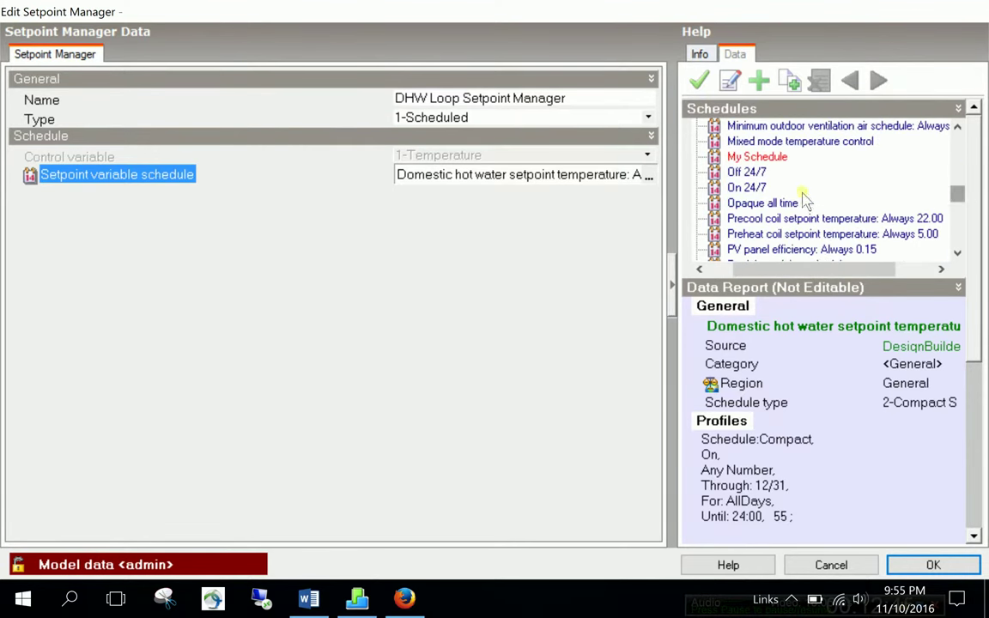
{"action": "double_click", "coordinate": [759, 160]}
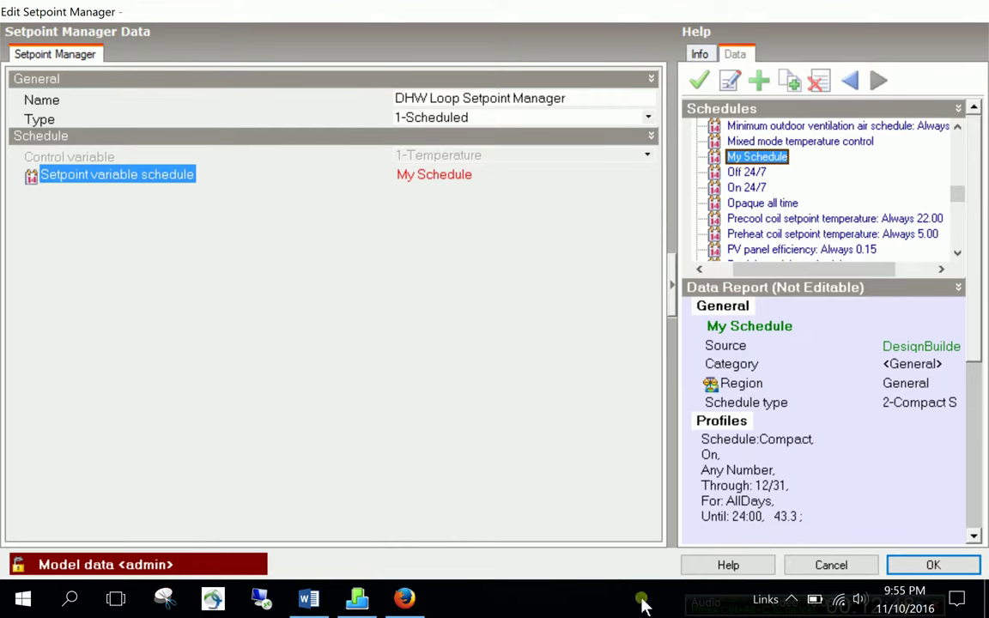
{"action": "left_click", "coordinate": [922, 572]}
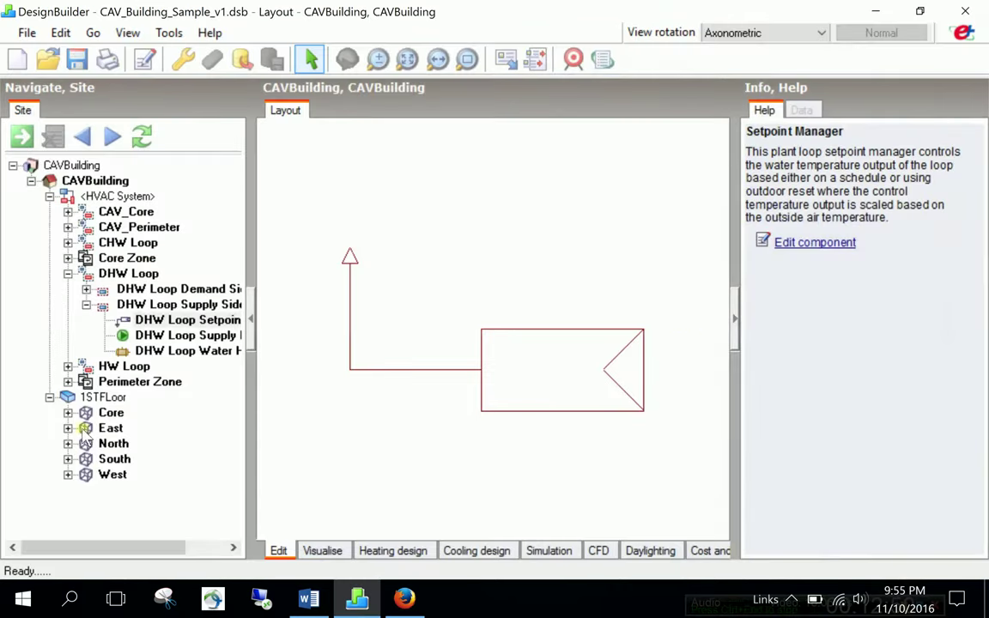
Step: Edit the DHW Loop Supply Pump and set its motor efficiency to 0.7
{"action": "left_click", "coordinate": [146, 333]}
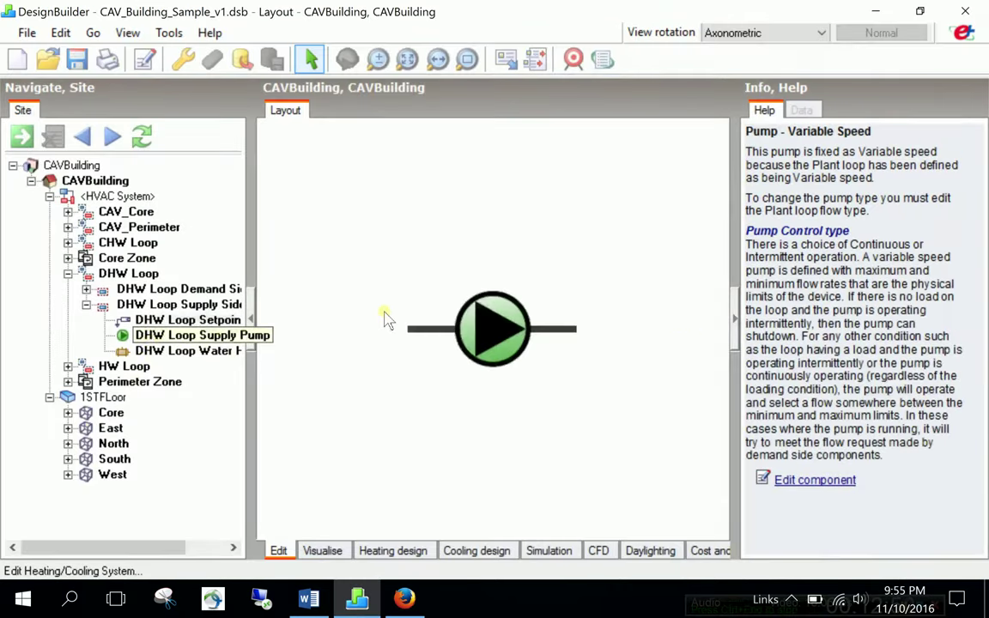
{"action": "right_click", "coordinate": [507, 324]}
{"action": "left_click", "coordinate": [515, 413]}
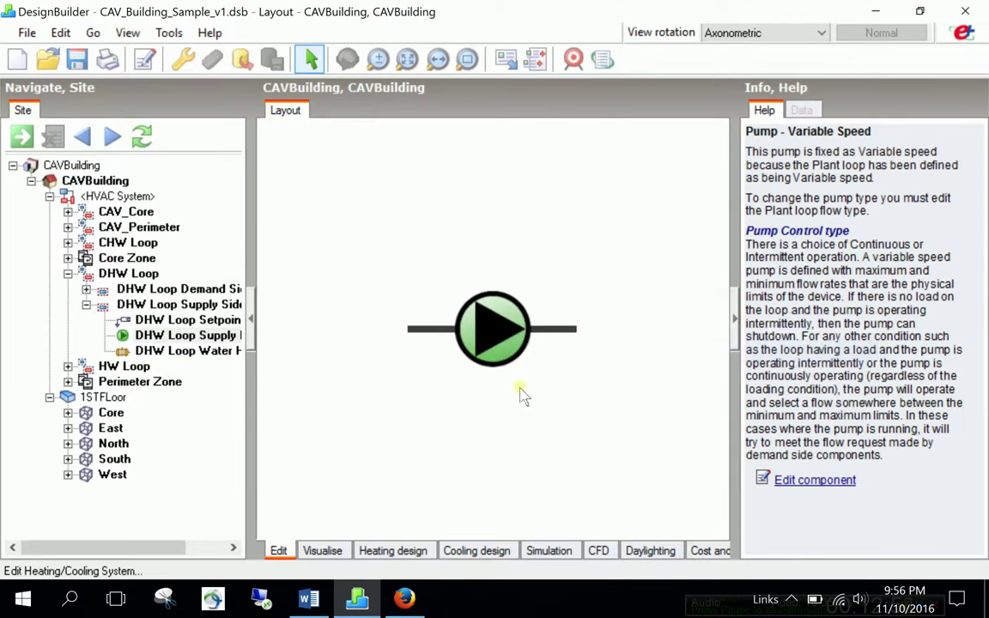
{"action": "left_click", "coordinate": [364, 196]}
{"action": "key", "text": "BackSpace"}
{"action": "key", "text": "BackSpace"}
{"action": "key", "text": "BackSpace"}
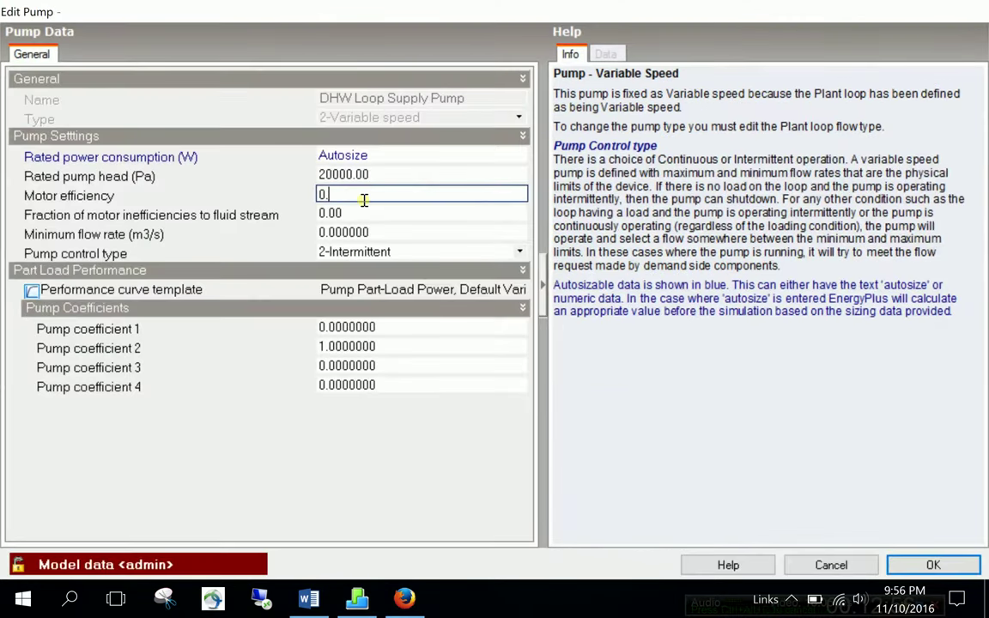
{"action": "type", "text": ".7"}
Step: Set the pump's rated head to 162605 Pa and save the pump
{"action": "left_click", "coordinate": [380, 175]}
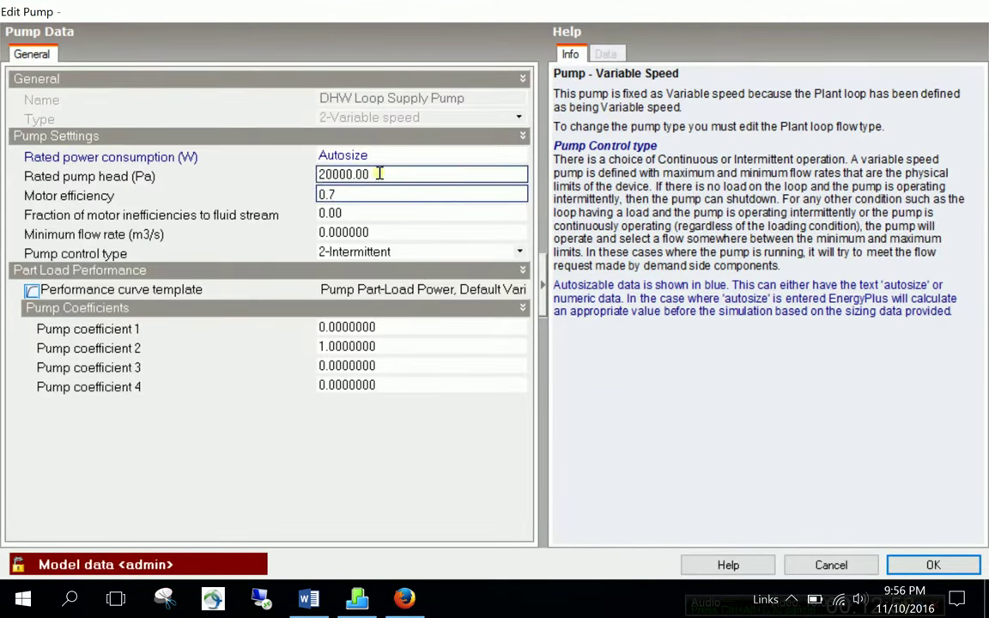
{"action": "key", "text": "BackSpace"}
{"action": "key", "text": "BackSpace"}
{"action": "key", "text": "BackSpace"}
{"action": "key", "text": "BackSpace"}
{"action": "key", "text": "BackSpace"}
{"action": "key", "text": "BackSpace"}
{"action": "key", "text": "BackSpace"}
{"action": "key", "text": "BackSpace"}
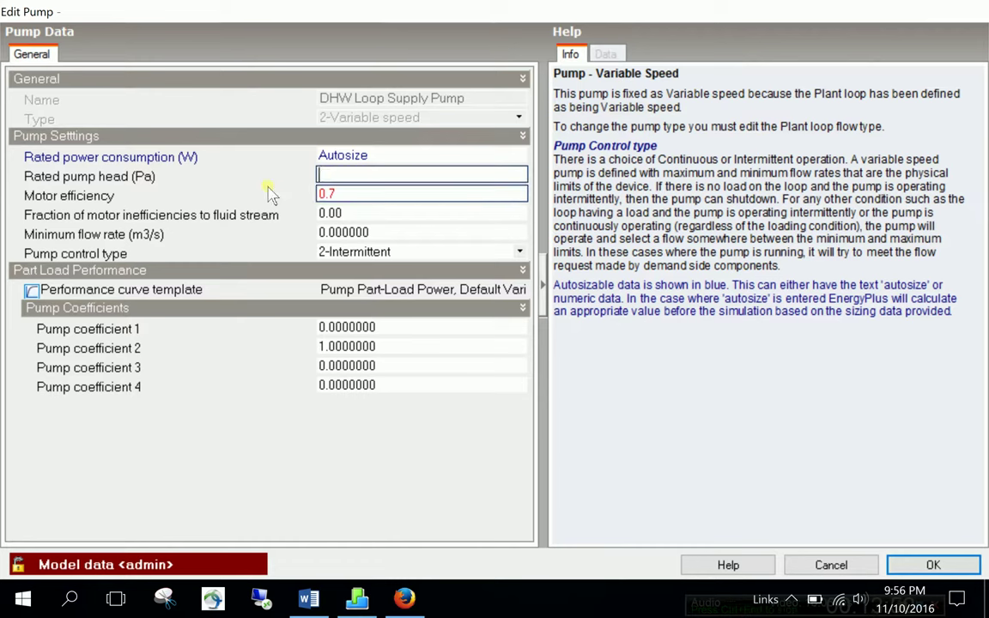
{"action": "type", "text": "162605"}
{"action": "key", "text": "Tab"}
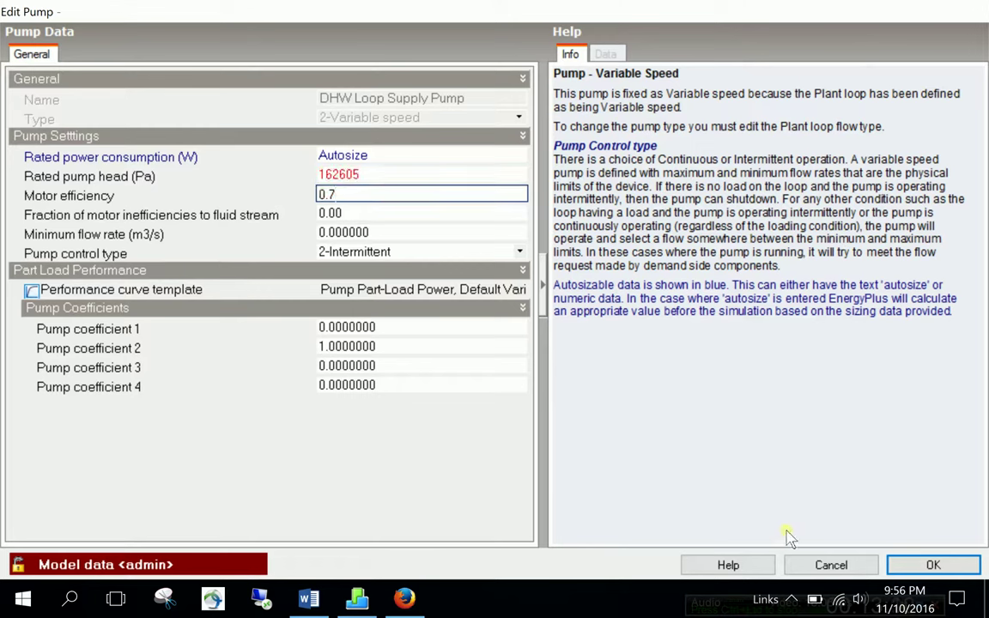
{"action": "left_click", "coordinate": [378, 176]}
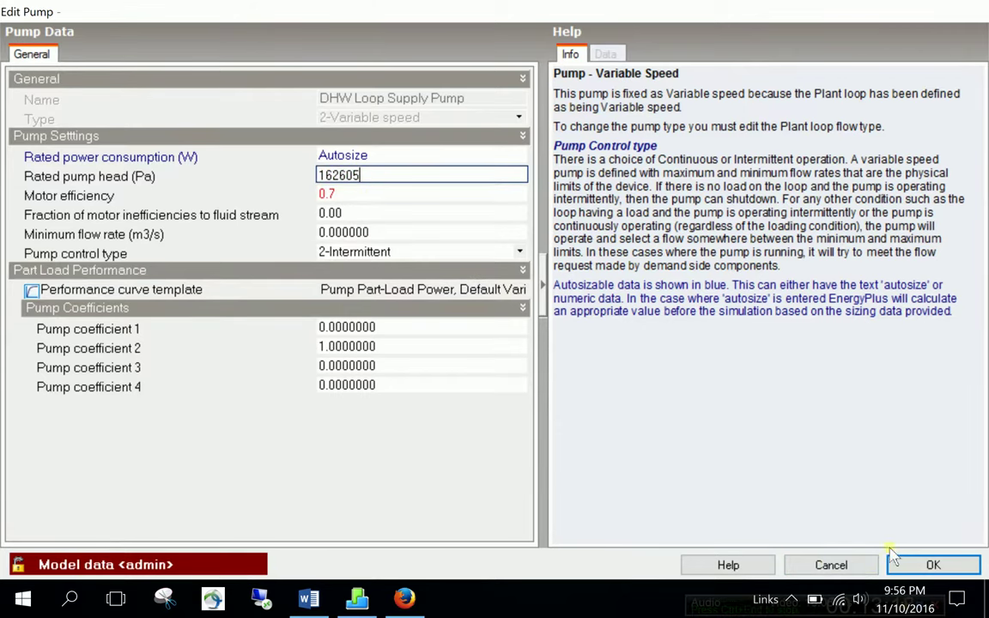
{"action": "left_click", "coordinate": [927, 564]}
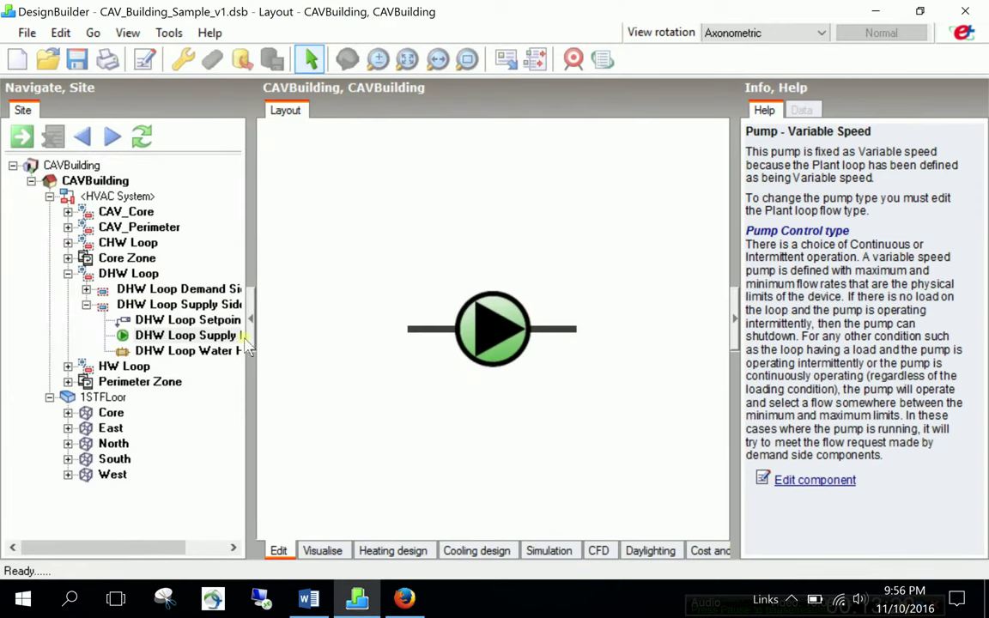
Step: Edit the DHW Loop Water Heater and set its setpoint schedule to My Schedule
{"action": "left_click", "coordinate": [208, 351]}
{"action": "right_click", "coordinate": [206, 352]}
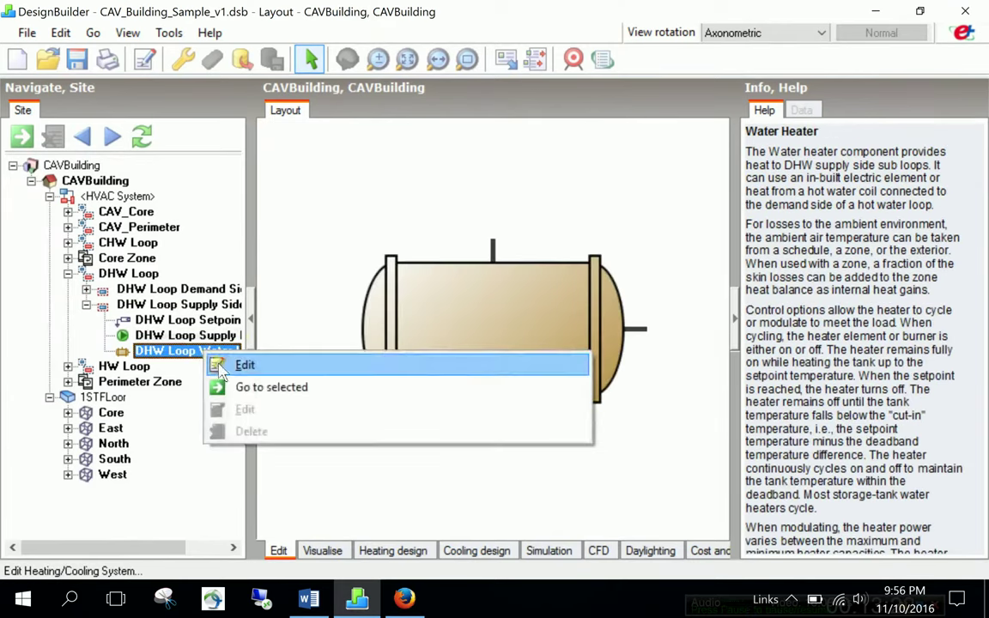
{"action": "left_click", "coordinate": [225, 366]}
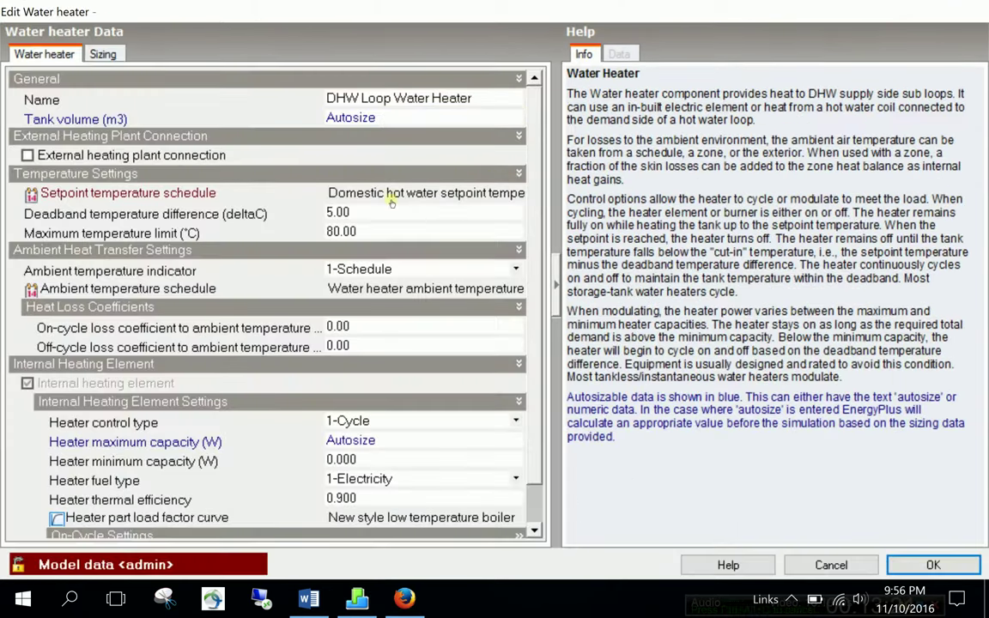
{"action": "left_click", "coordinate": [392, 196]}
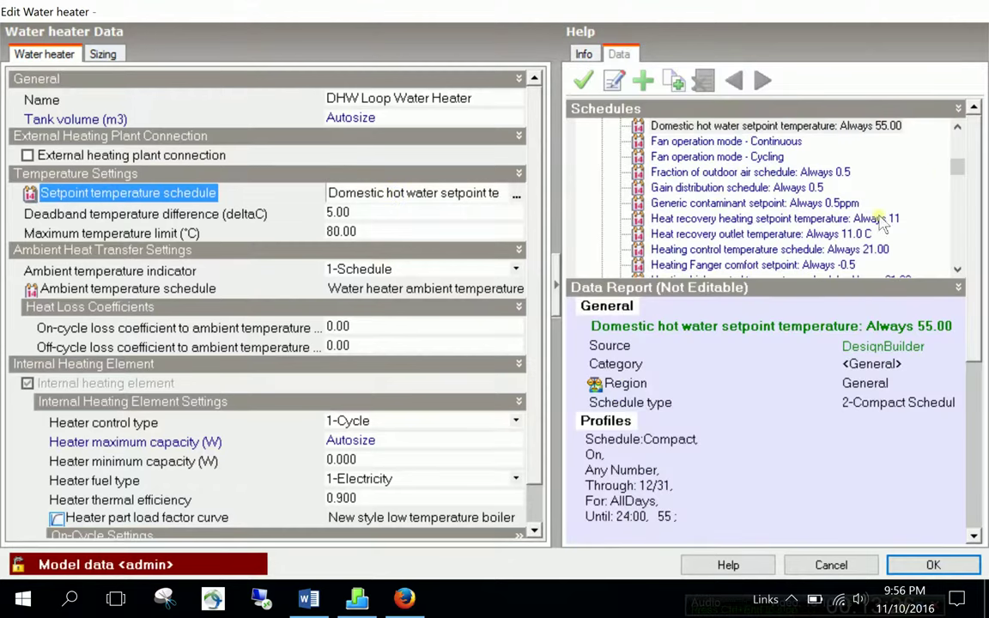
{"action": "left_click_drag", "start_coordinate": [957, 168], "coordinate": [959, 210]}
{"action": "left_click", "coordinate": [677, 173]}
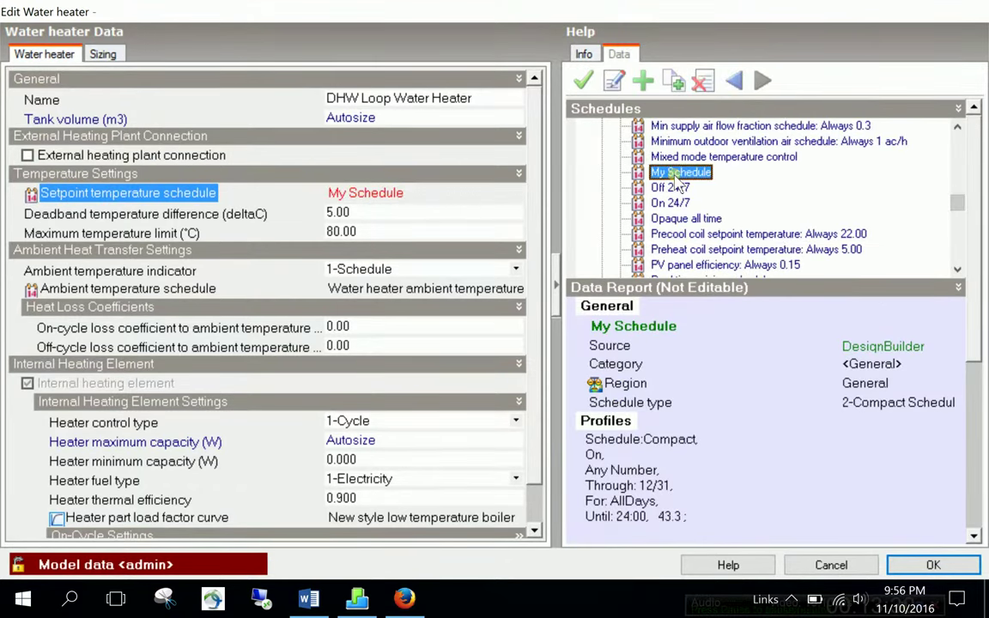
Step: Switch the water heater's fuel type to 2-Natural gas
{"action": "scroll", "coordinate": [477, 384], "scroll_direction": "down", "scroll_amount": 1}
{"action": "left_click", "coordinate": [404, 429]}
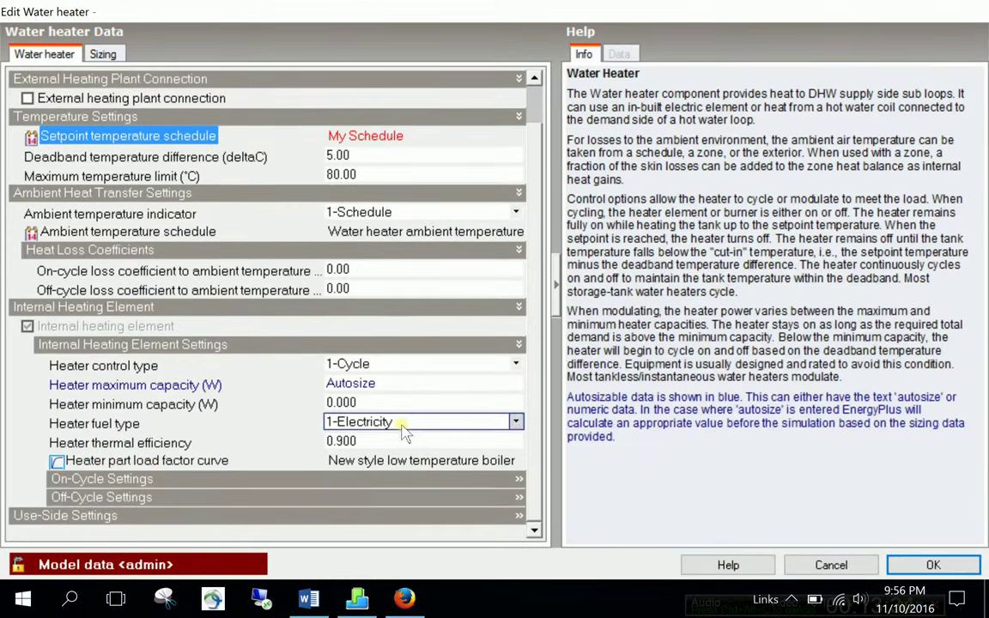
{"action": "left_click", "coordinate": [404, 429]}
{"action": "left_click", "coordinate": [369, 456]}
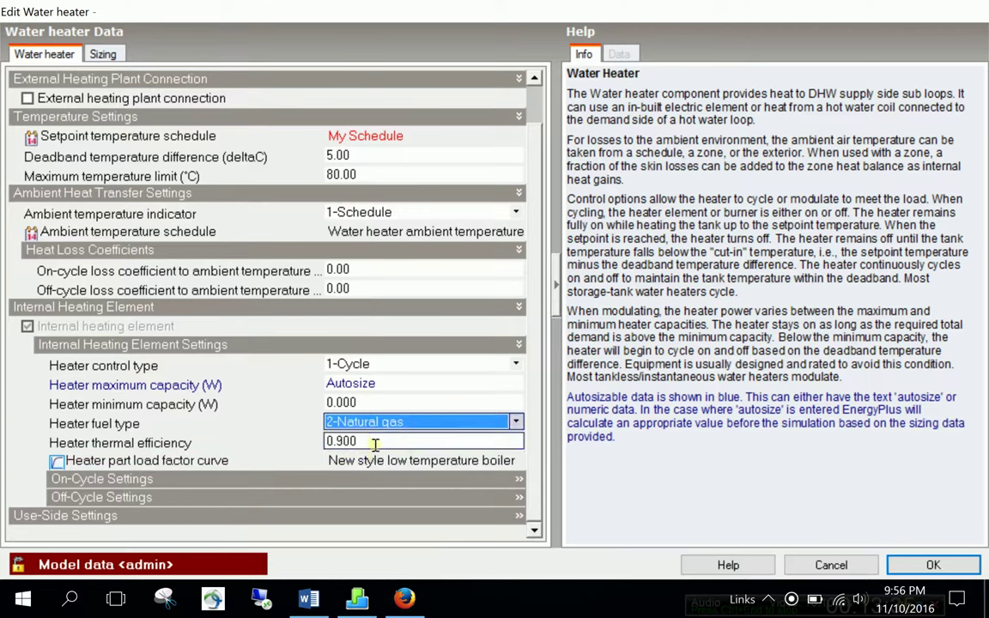
Step: Set the heater thermal efficiency to 0.80 and save the water heater
{"action": "left_click", "coordinate": [376, 443]}
{"action": "key", "text": "BackSpace"}
{"action": "key", "text": "BackSpace"}
{"action": "key", "text": "BackSpace"}
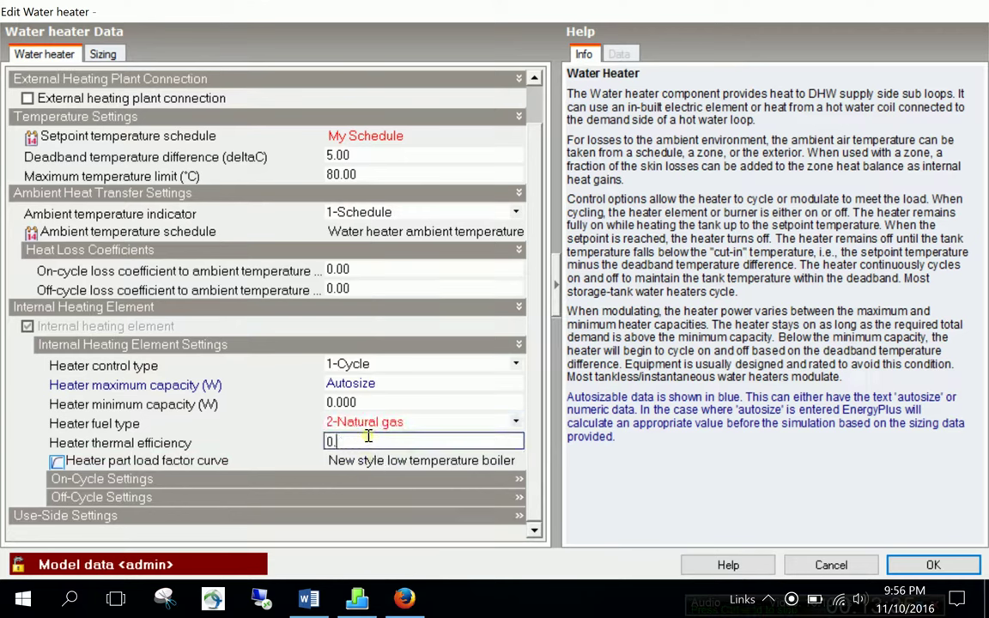
{"action": "type", "text": "80"}
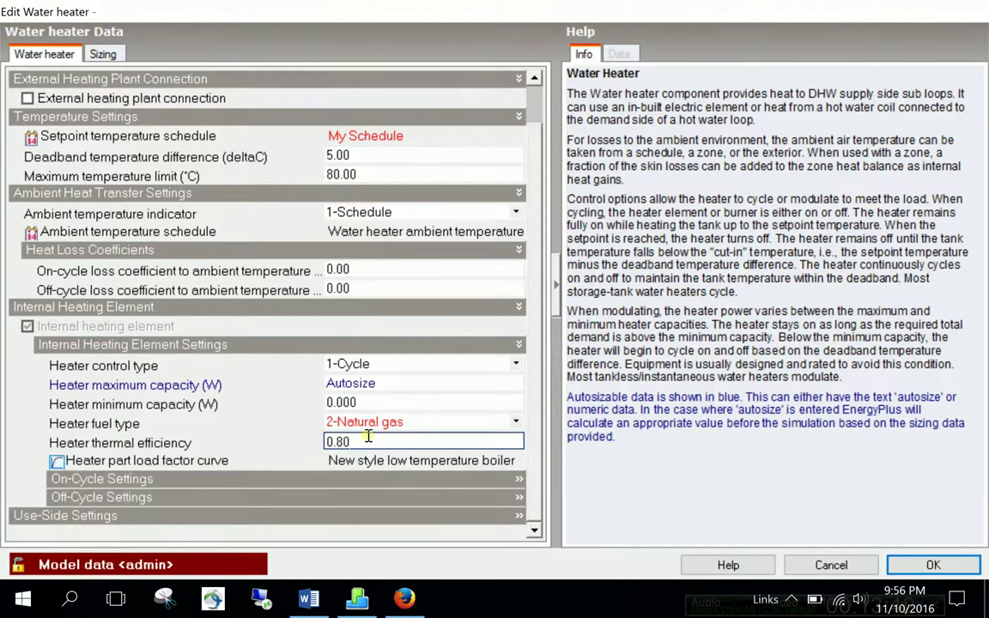
{"action": "left_click", "coordinate": [364, 383]}
{"action": "scroll", "coordinate": [146, 229], "scroll_direction": "up", "scroll_amount": 2}
{"action": "left_click", "coordinate": [376, 120]}
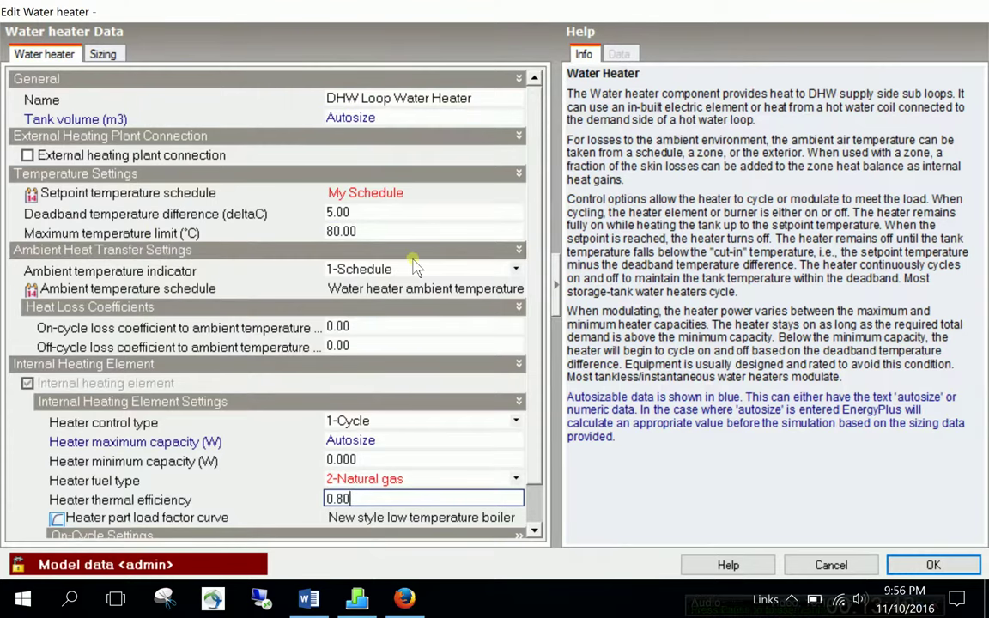
{"action": "scroll", "coordinate": [413, 260], "scroll_direction": "down", "scroll_amount": 1}
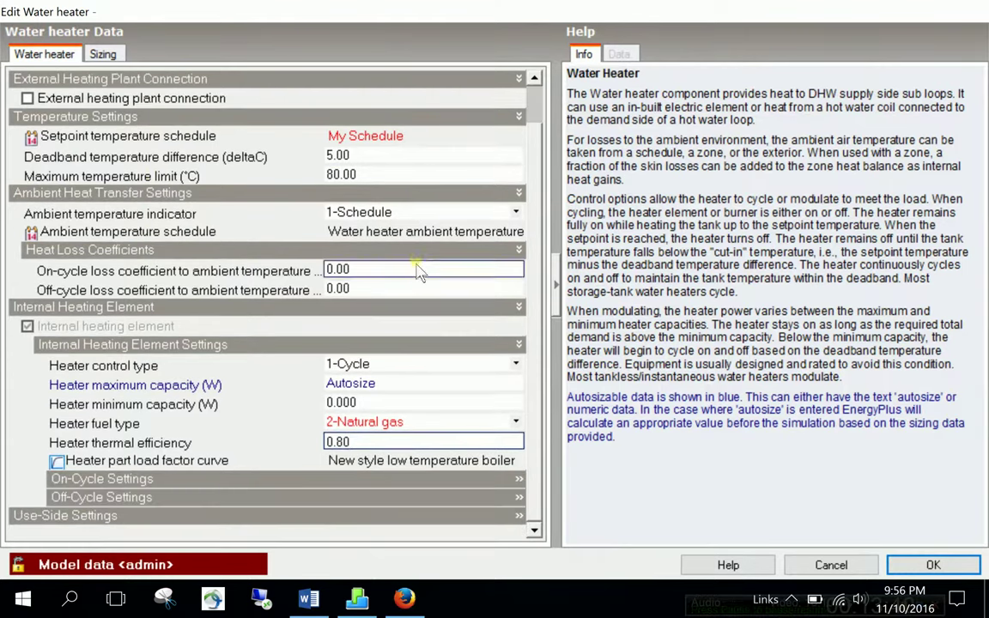
{"action": "left_click", "coordinate": [933, 564]}
Step: Edit the DHW Loop plant settings and change the design loop exit temperature from 56 to 60
{"action": "left_click", "coordinate": [129, 273]}
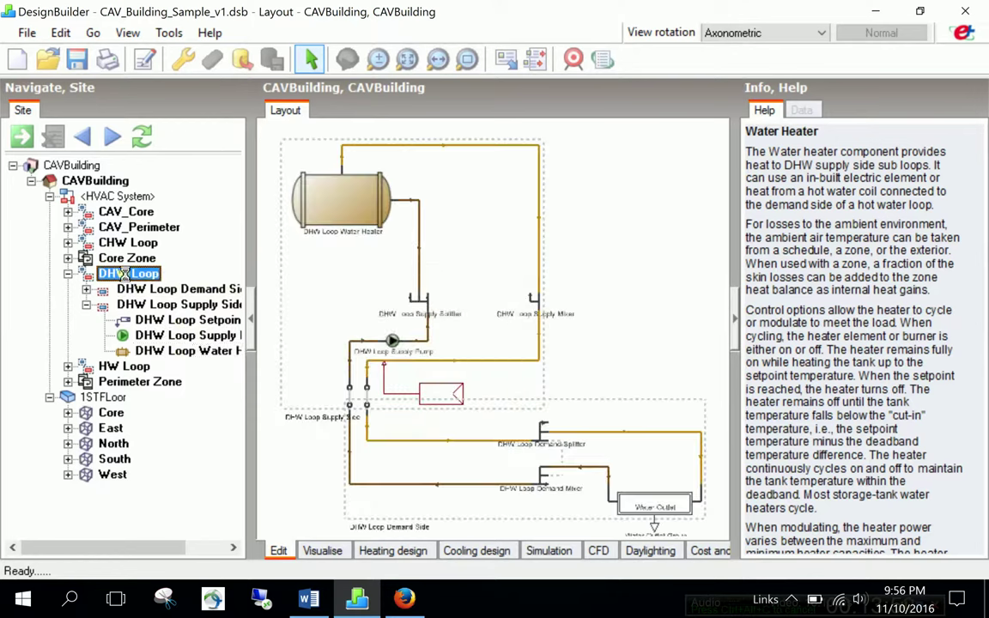
{"action": "right_click", "coordinate": [129, 273]}
{"action": "left_click", "coordinate": [352, 280]}
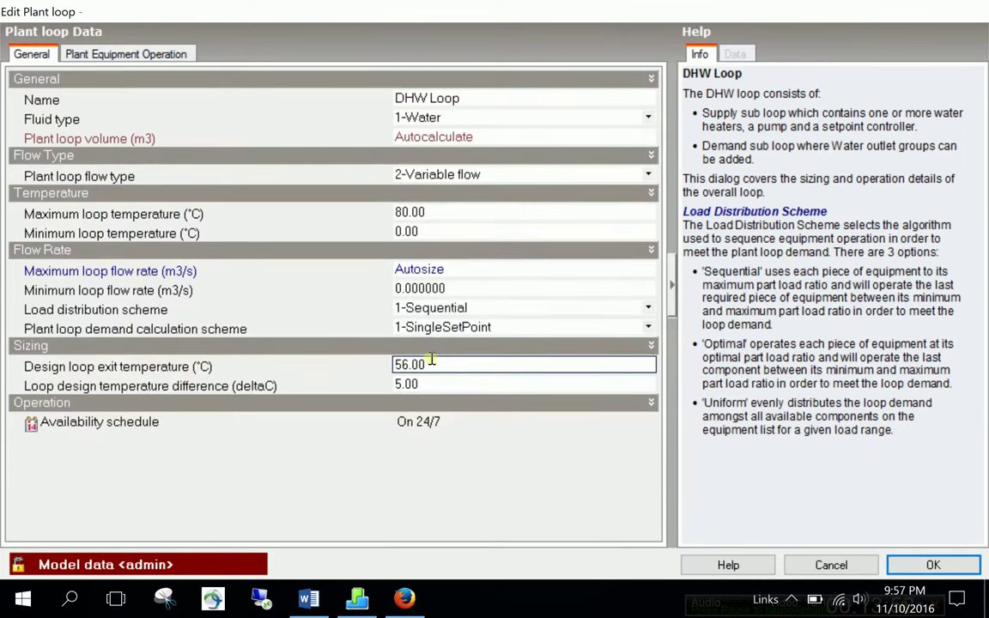
{"action": "left_click_drag", "start_coordinate": [432, 363], "coordinate": [380, 364]}
{"action": "key", "text": "BackSpace"}
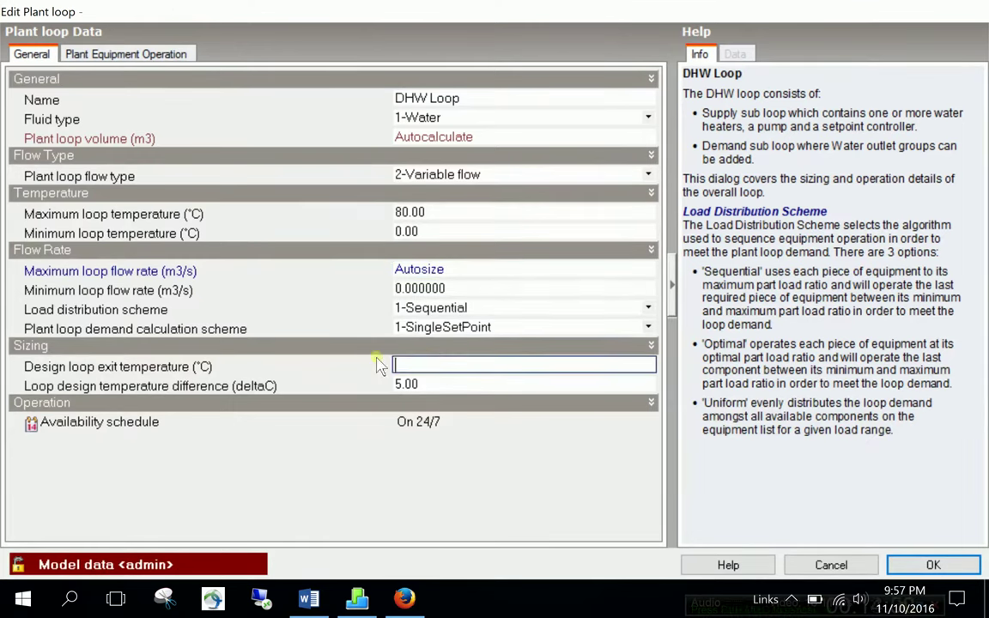
{"action": "type", "text": "60"}
Step: Replace the loop temperature difference value and close the plant loop settings
{"action": "left_click_drag", "start_coordinate": [400, 384], "coordinate": [340, 388]}
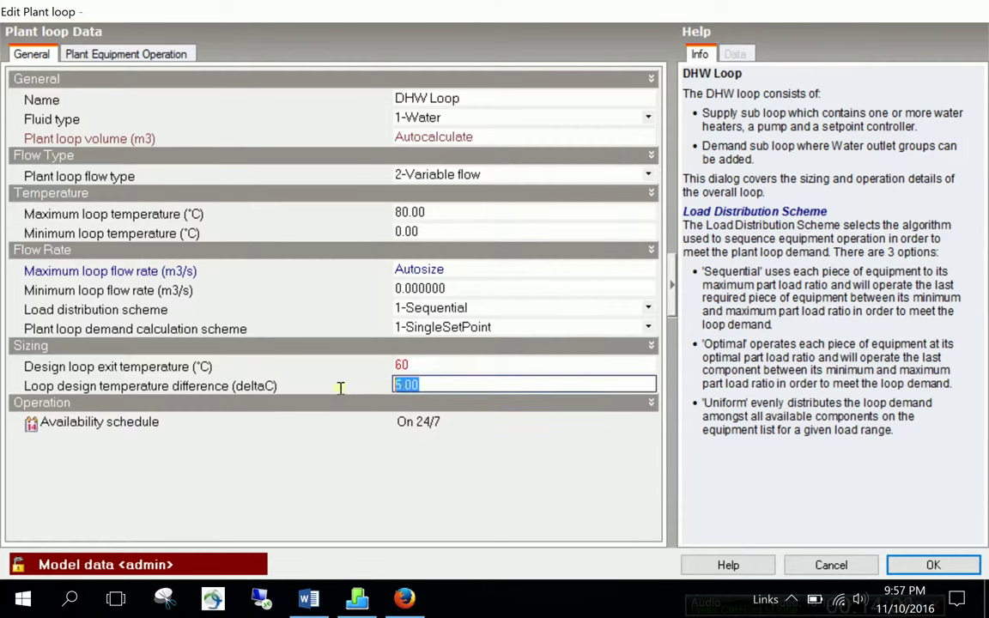
{"action": "key", "text": "BackSpace"}
{"action": "type", "text": "6"}
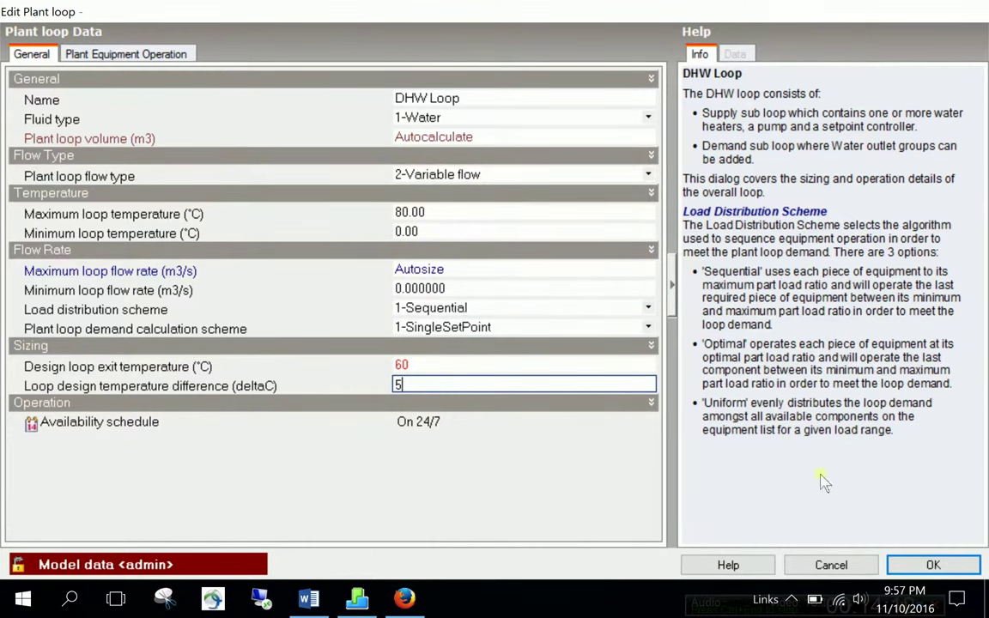
{"action": "key", "text": "Return"}
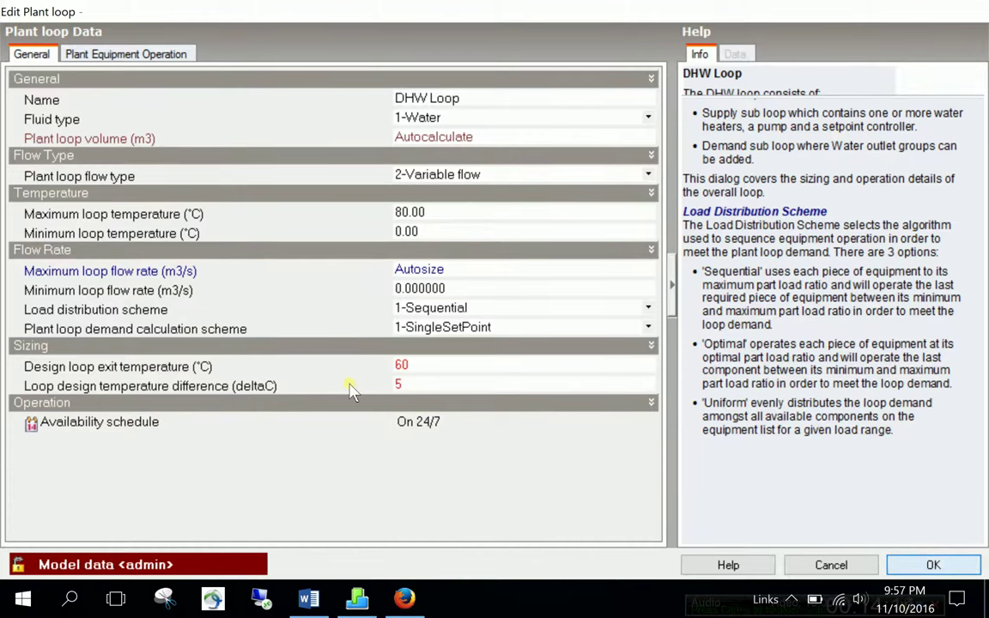
{"action": "key", "text": "Return"}
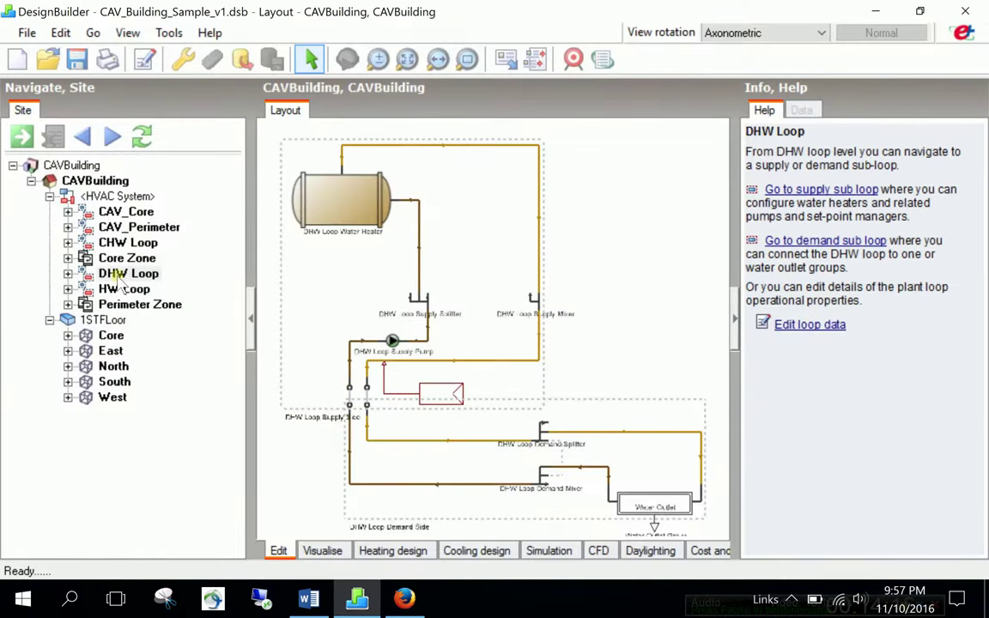
Step: Reopen the DHW Loop plant data, confirm the 60 °C exit temperature, then view the whole HVAC system
{"action": "left_click", "coordinate": [68, 273]}
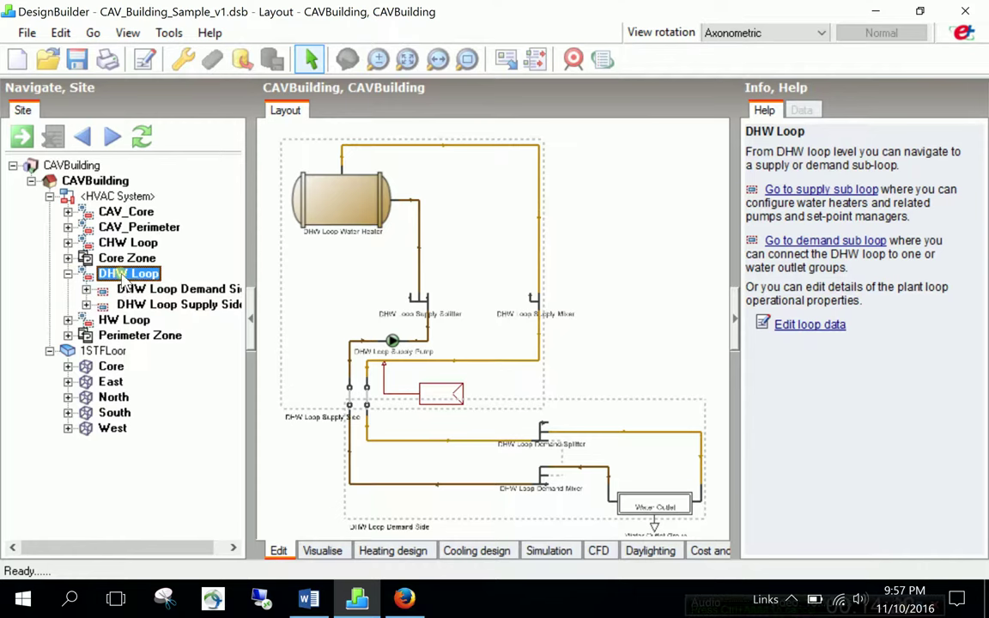
{"action": "right_click", "coordinate": [129, 274]}
{"action": "left_click", "coordinate": [146, 285]}
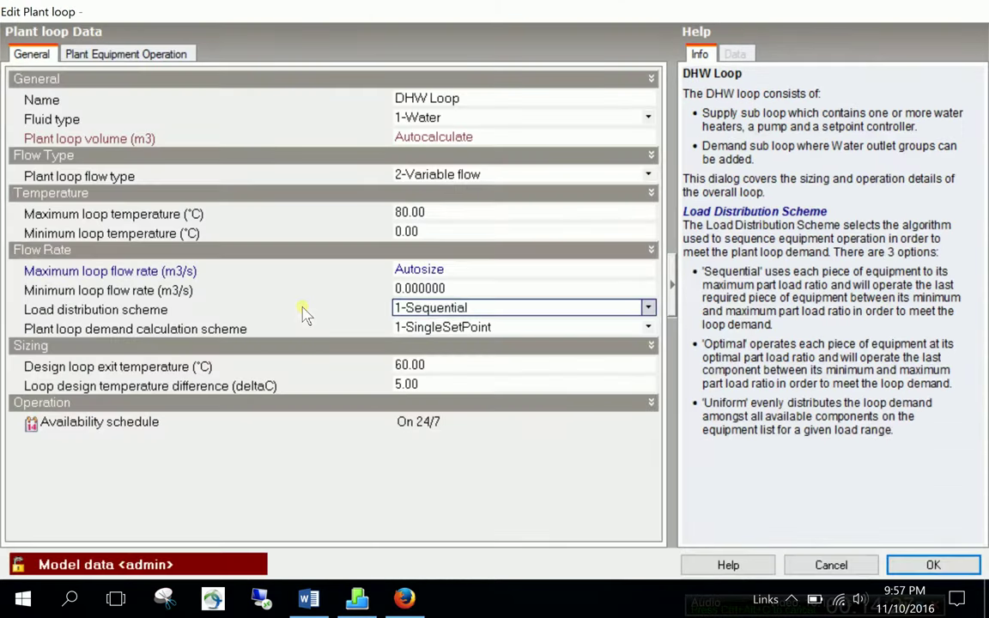
{"action": "left_click", "coordinate": [434, 367]}
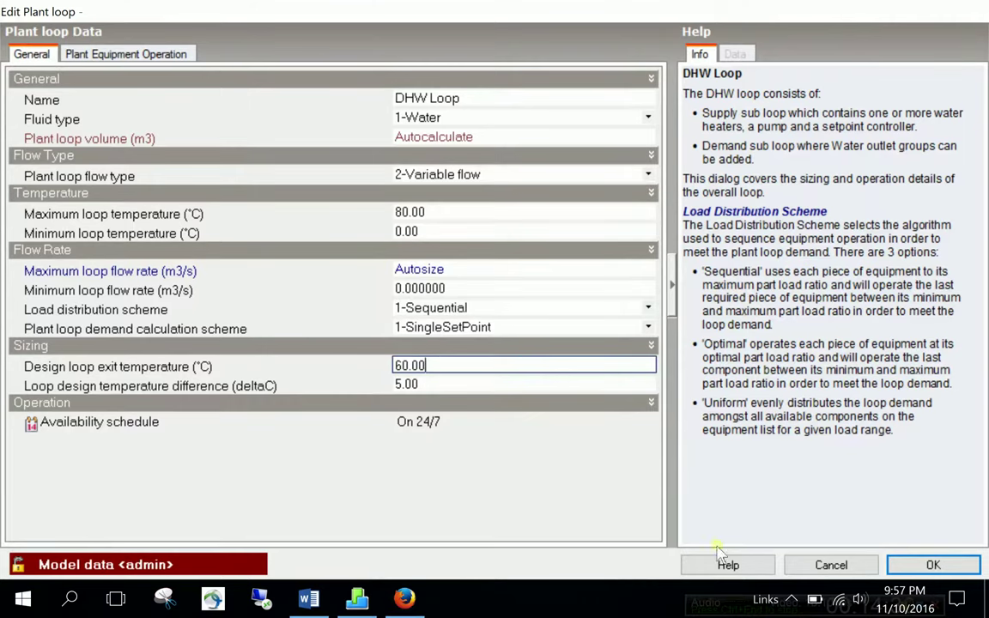
{"action": "left_click", "coordinate": [912, 565]}
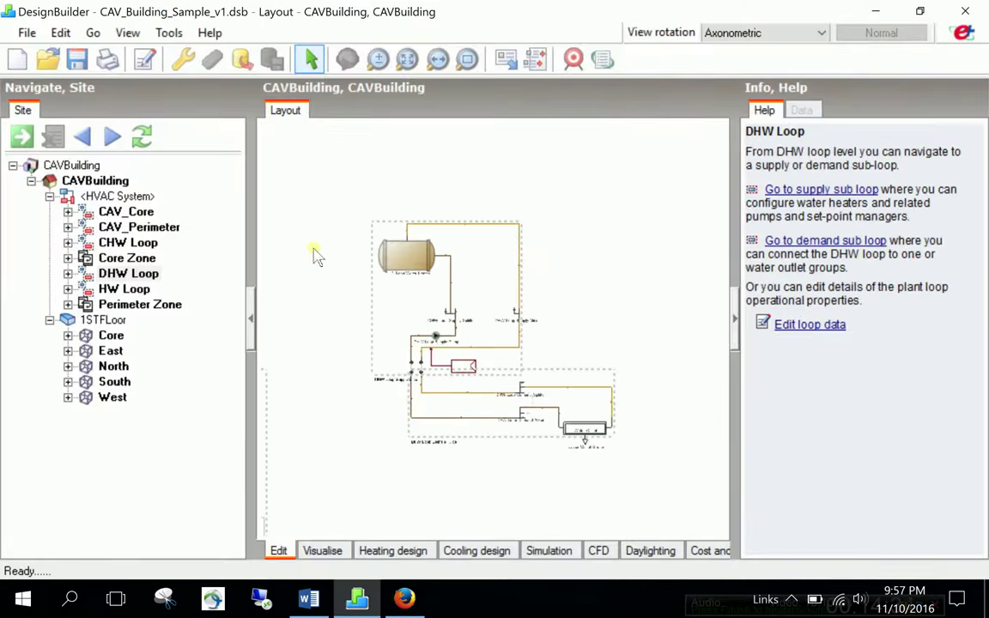
{"action": "left_click", "coordinate": [103, 196]}
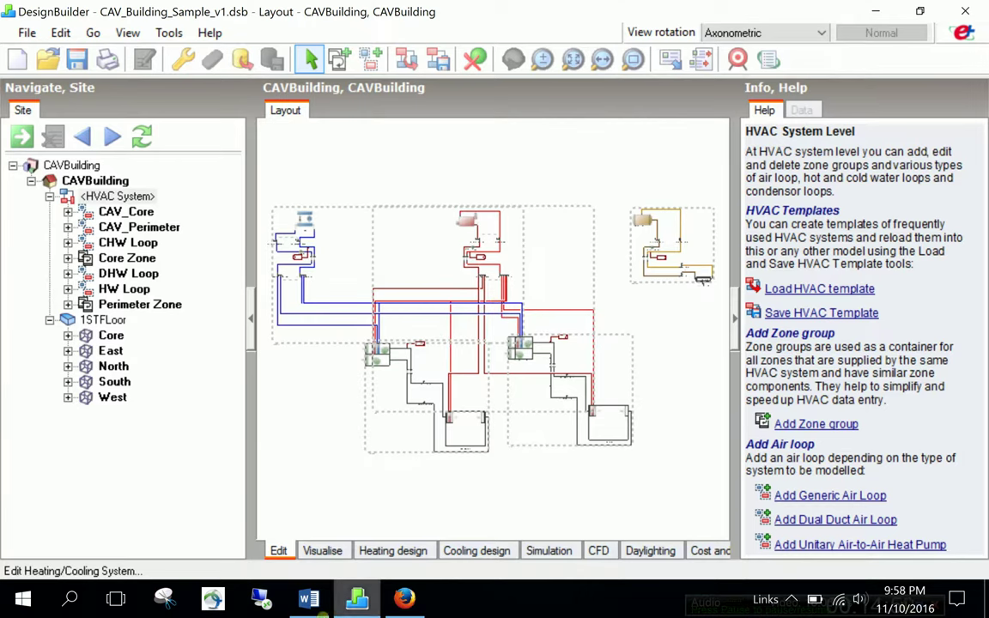
{"action": "left_click", "coordinate": [309, 599]}
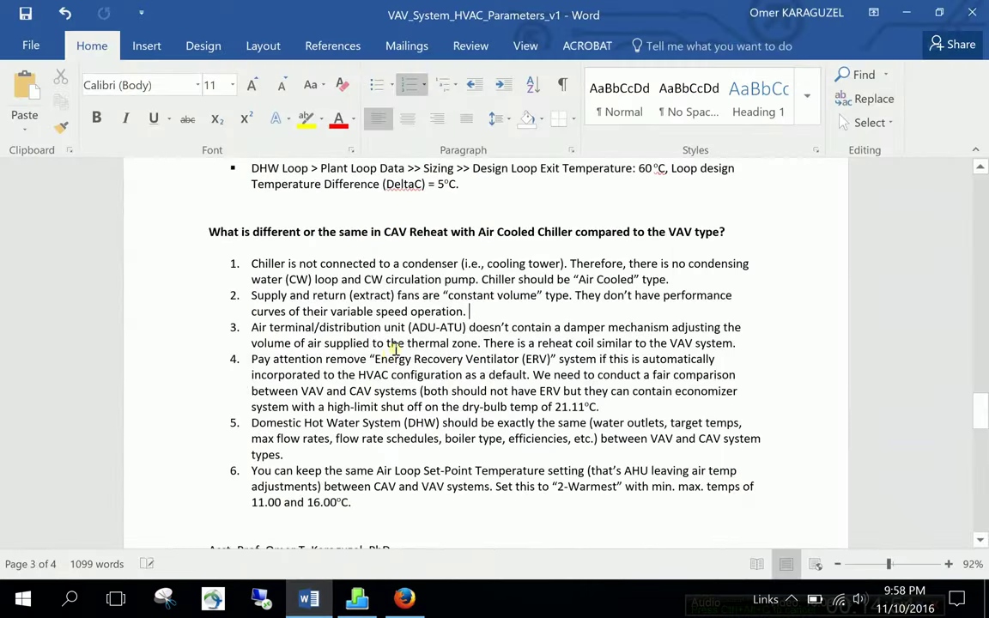
Step: Highlight checklist items 1–3: air-cooled chiller, constant-volume fans and the air terminal unit
{"action": "scroll", "coordinate": [398, 361], "scroll_direction": "down", "scroll_amount": 1}
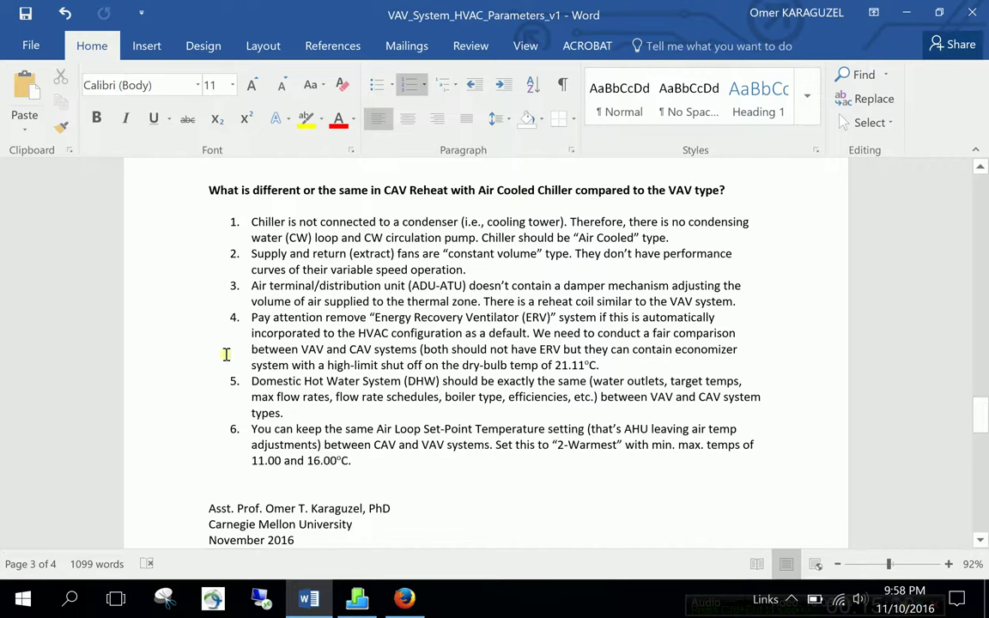
{"action": "left_click_drag", "start_coordinate": [670, 238], "coordinate": [254, 223]}
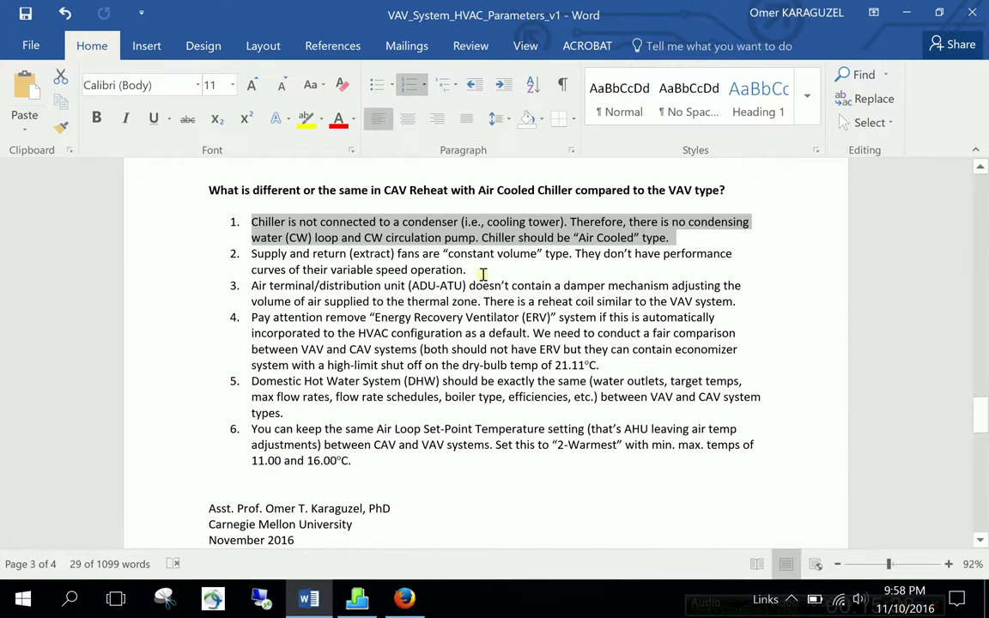
{"action": "left_click_drag", "start_coordinate": [466, 269], "coordinate": [248, 256]}
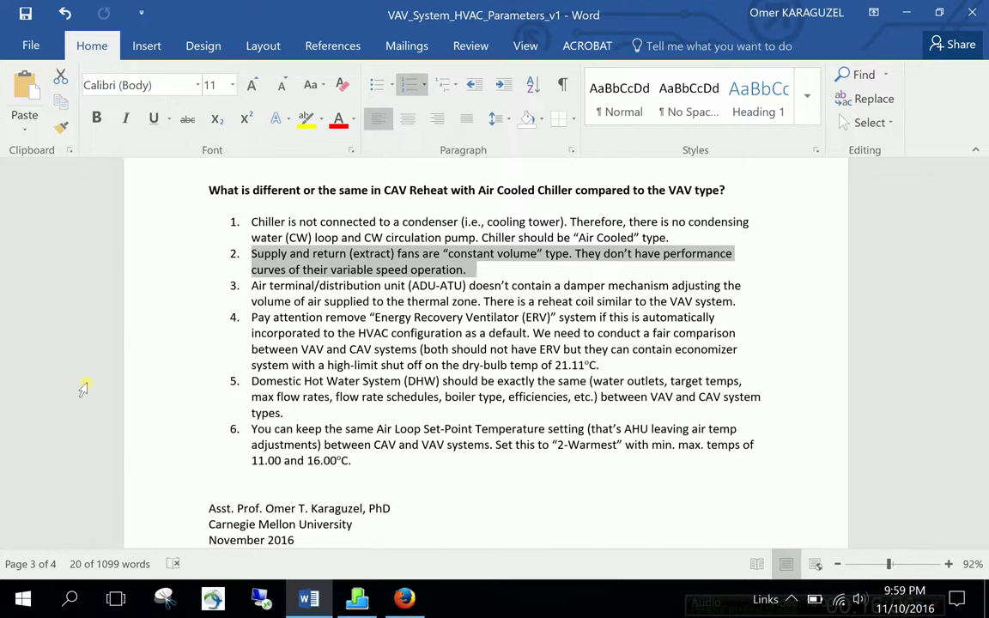
{"action": "left_click_drag", "start_coordinate": [745, 303], "coordinate": [245, 286]}
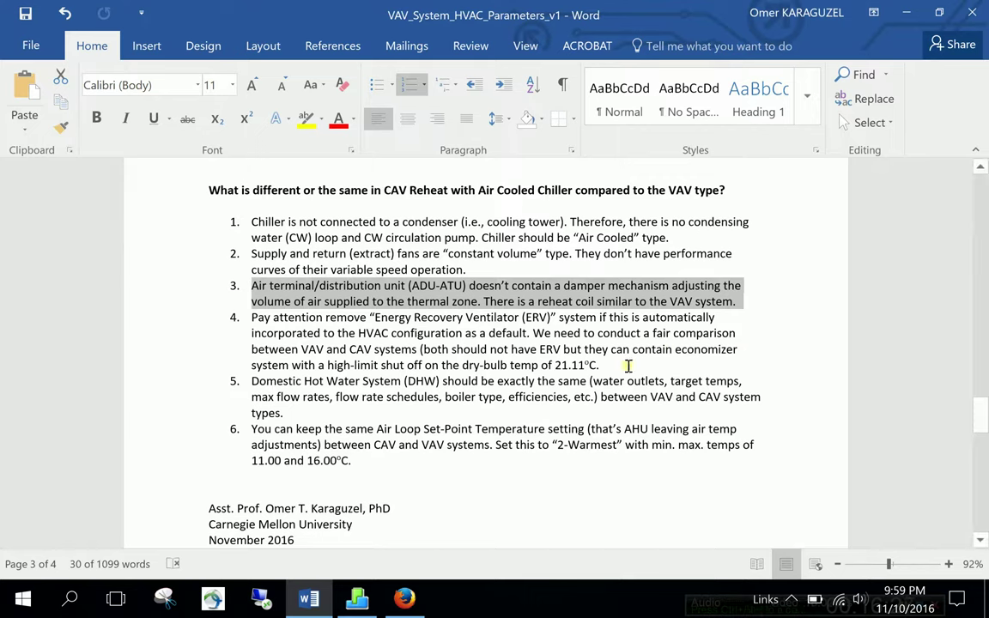
{"action": "left_click_drag", "start_coordinate": [601, 365], "coordinate": [248, 320]}
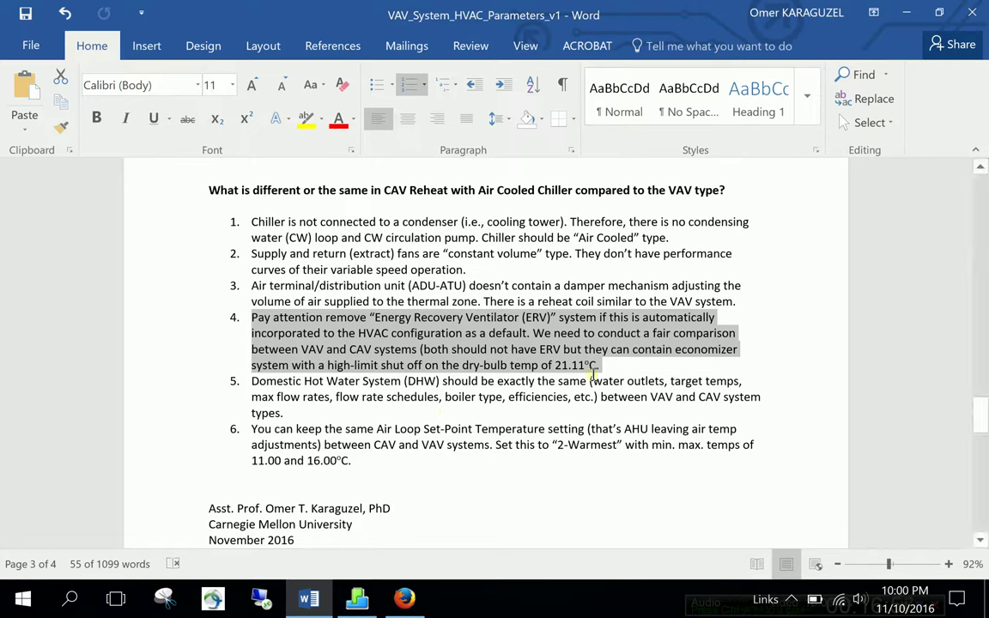
{"action": "left_click", "coordinate": [612, 363]}
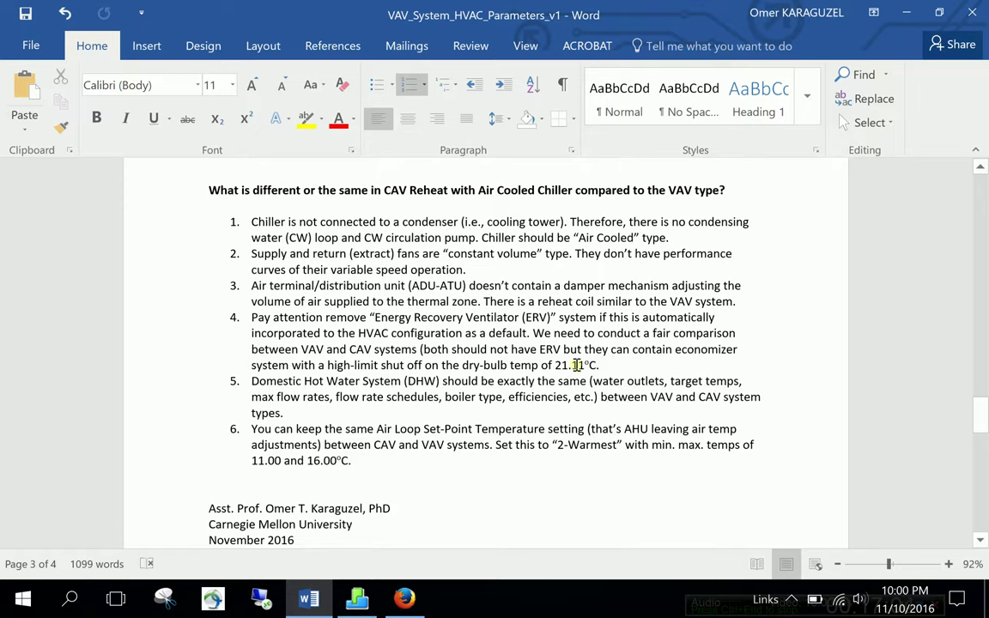
{"action": "triple_click", "coordinate": [271, 383]}
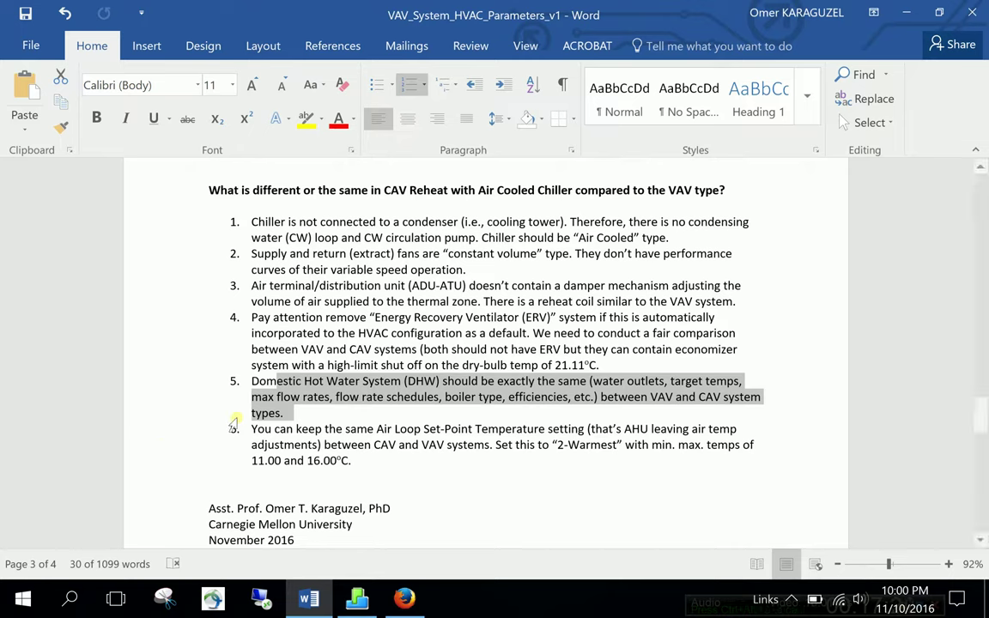
Step: Highlight item 6 about the air loop set-point, then place the cursor after it
{"action": "left_click_drag", "start_coordinate": [356, 461], "coordinate": [252, 430]}
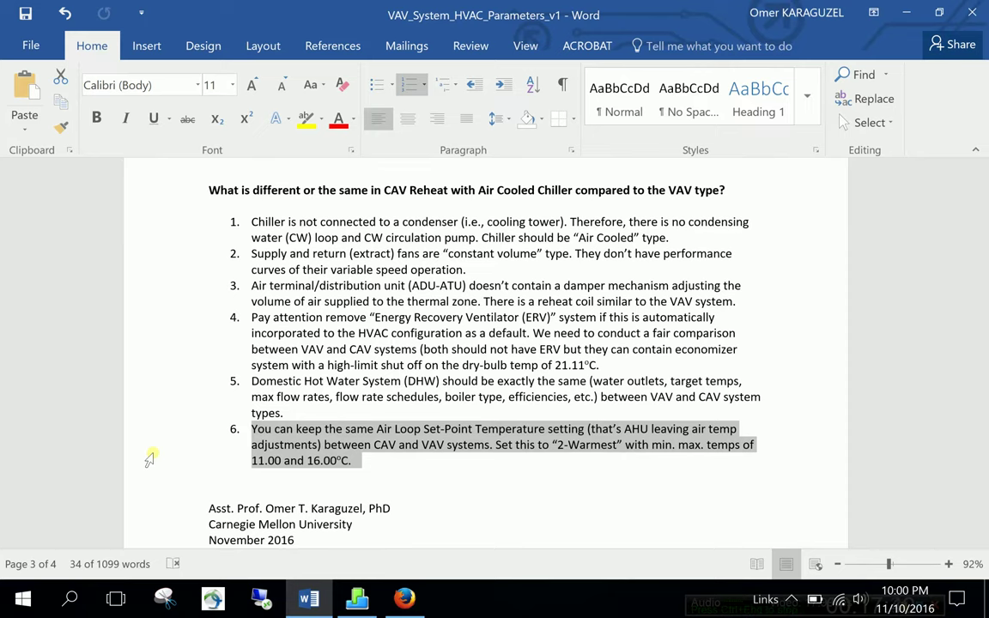
{"action": "scroll", "coordinate": [163, 455], "scroll_direction": "down", "scroll_amount": 1}
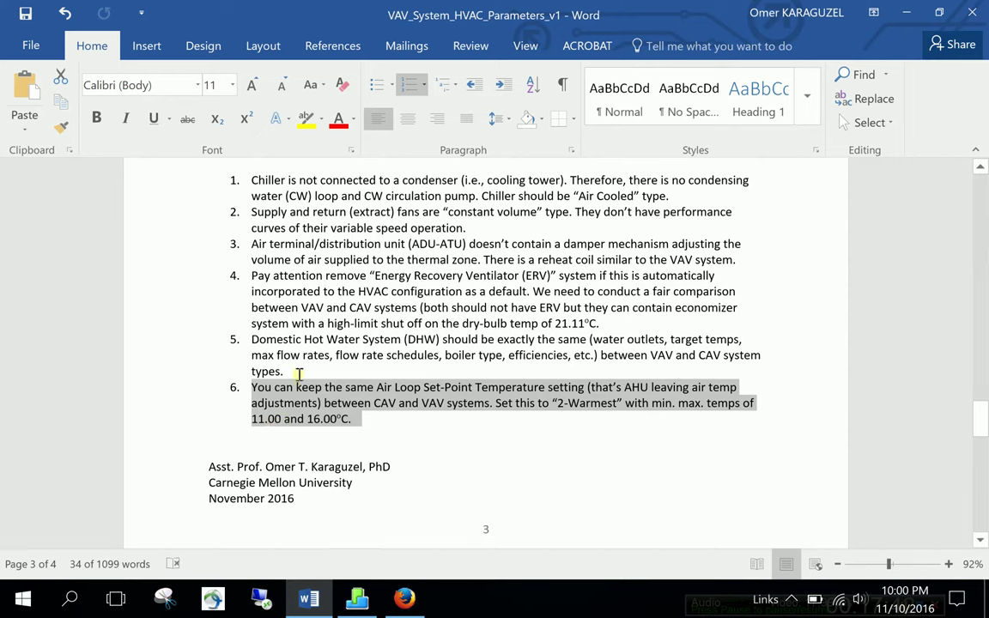
{"action": "left_click", "coordinate": [284, 371]}
{"action": "scroll", "coordinate": [343, 384], "scroll_direction": "up", "scroll_amount": 1}
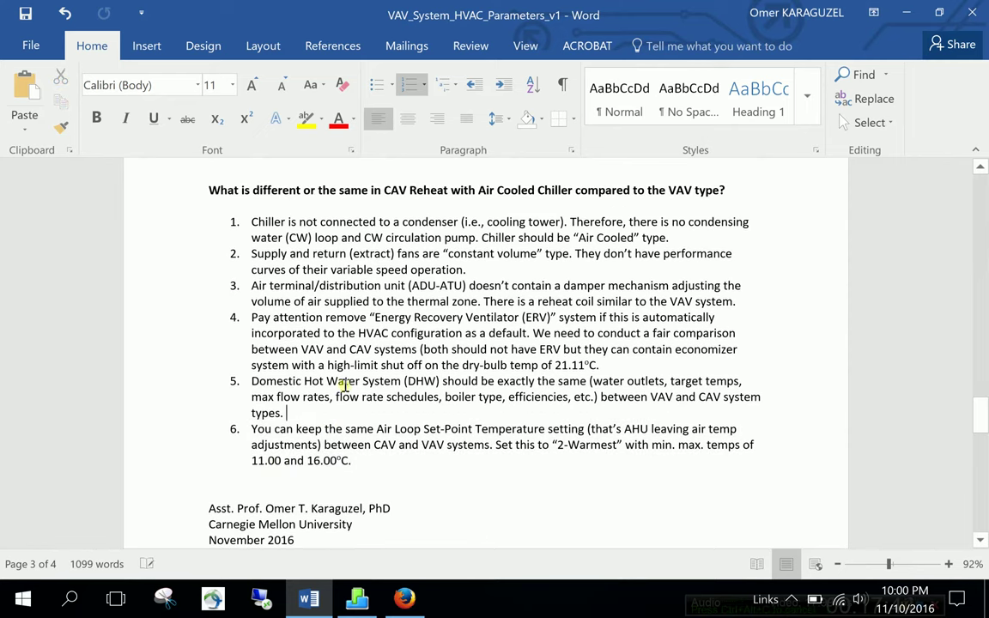
{"action": "left_click", "coordinate": [379, 463]}
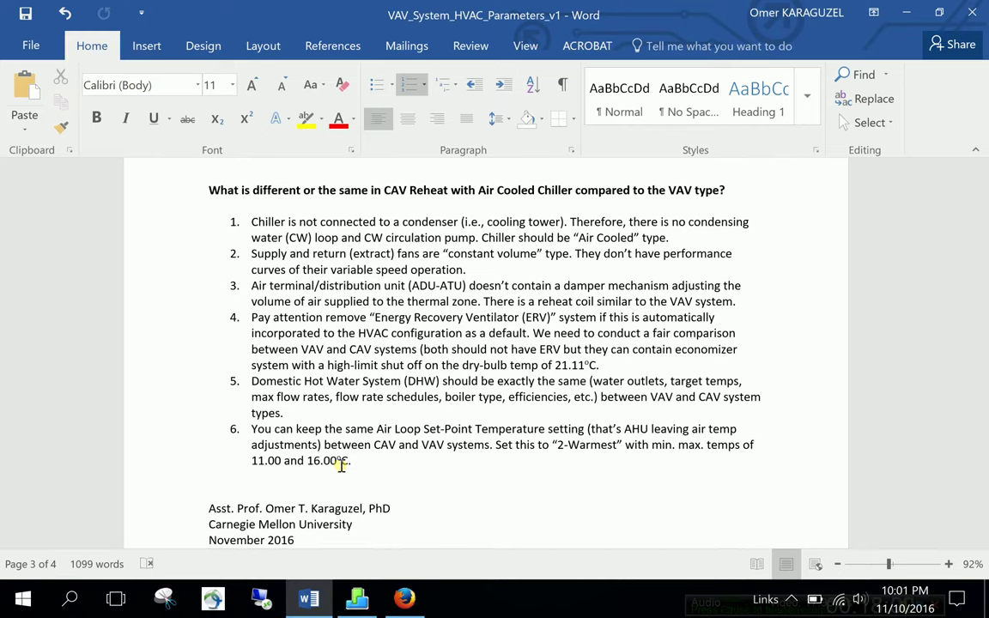
Step: Scroll back to the top of the checklist and return to DesignBuilder
{"action": "scroll", "coordinate": [434, 445], "scroll_direction": "up", "scroll_amount": 15}
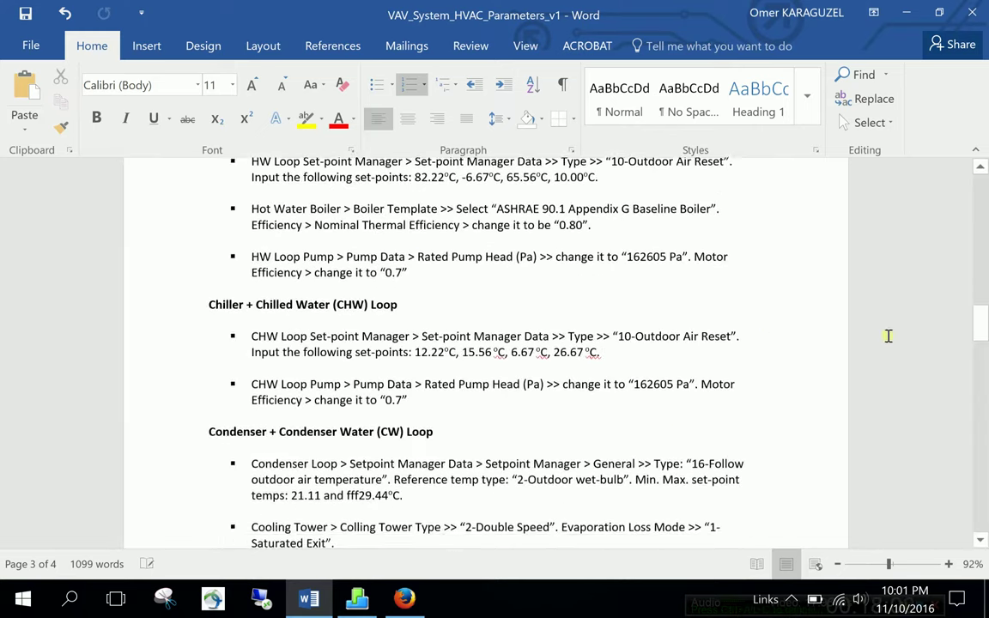
{"action": "left_click_drag", "start_coordinate": [971, 328], "coordinate": [956, 169]}
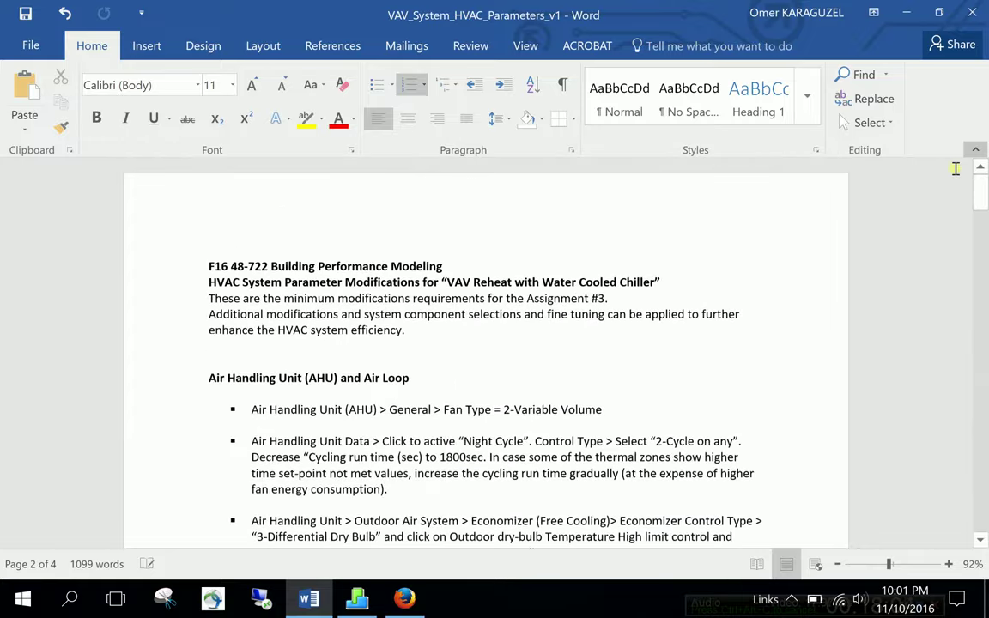
{"action": "scroll", "coordinate": [459, 382], "scroll_direction": "down", "scroll_amount": 1}
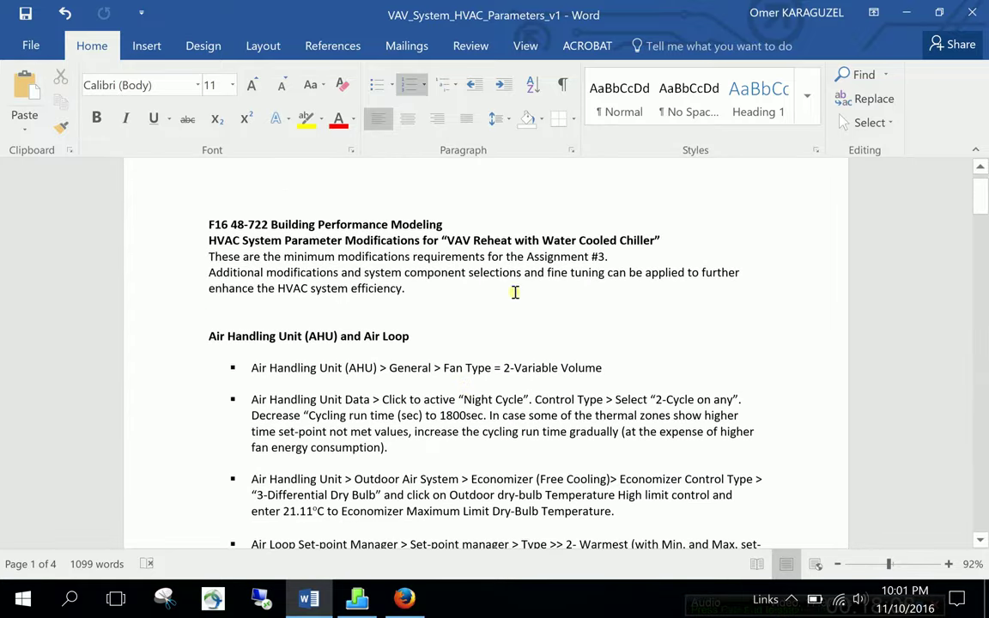
{"action": "scroll", "coordinate": [526, 319], "scroll_direction": "up", "scroll_amount": 1}
{"action": "scroll", "coordinate": [525, 324], "scroll_direction": "down", "scroll_amount": 1}
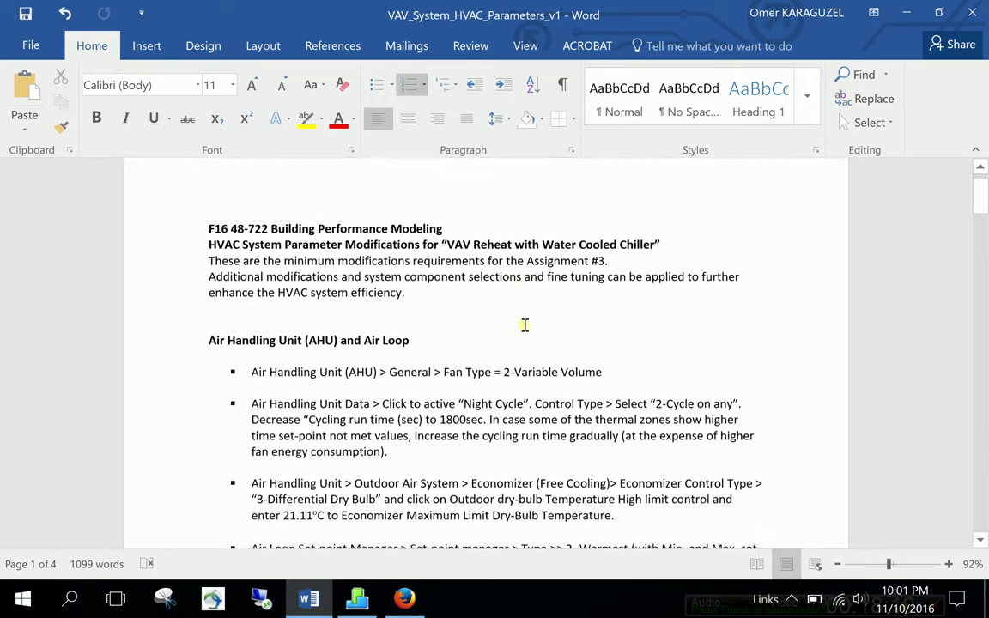
{"action": "scroll", "coordinate": [526, 325], "scroll_direction": "up", "scroll_amount": 1}
{"action": "scroll", "coordinate": [526, 325], "scroll_direction": "down", "scroll_amount": 1}
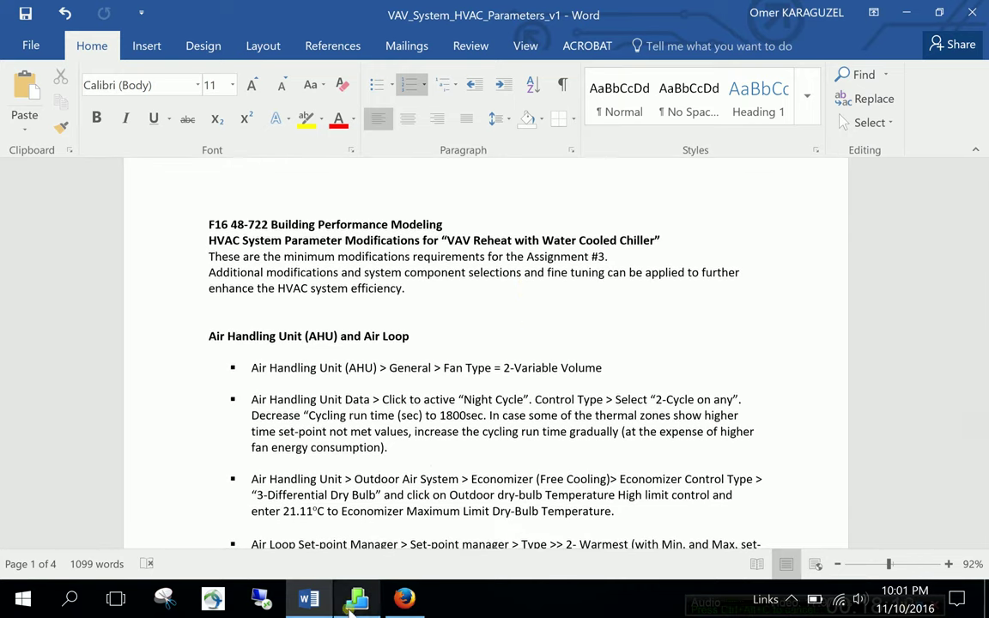
{"action": "left_click", "coordinate": [356, 601]}
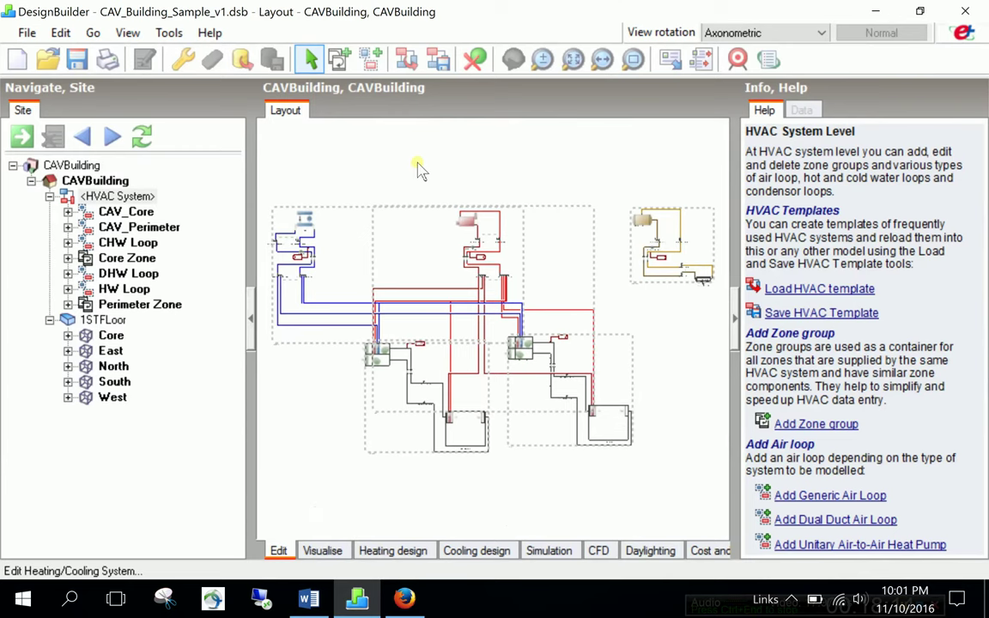
Step: Zoom the CAVBuilding HVAC layout out slightly and show the taskbar's hidden tray icons
{"action": "scroll", "coordinate": [379, 209], "scroll_direction": "down", "scroll_amount": 2}
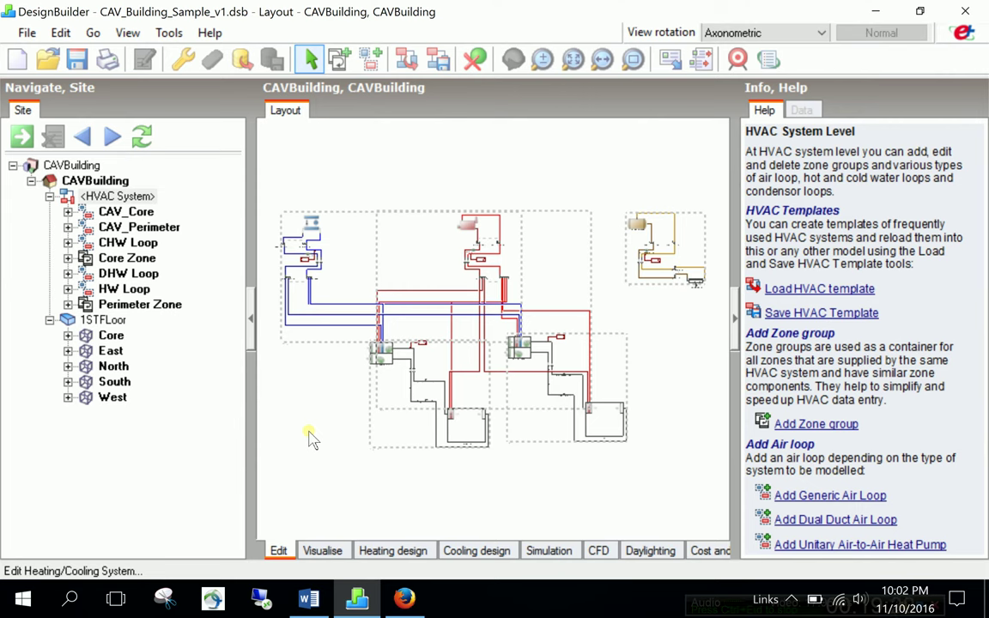
{"action": "left_click", "coordinate": [791, 603]}
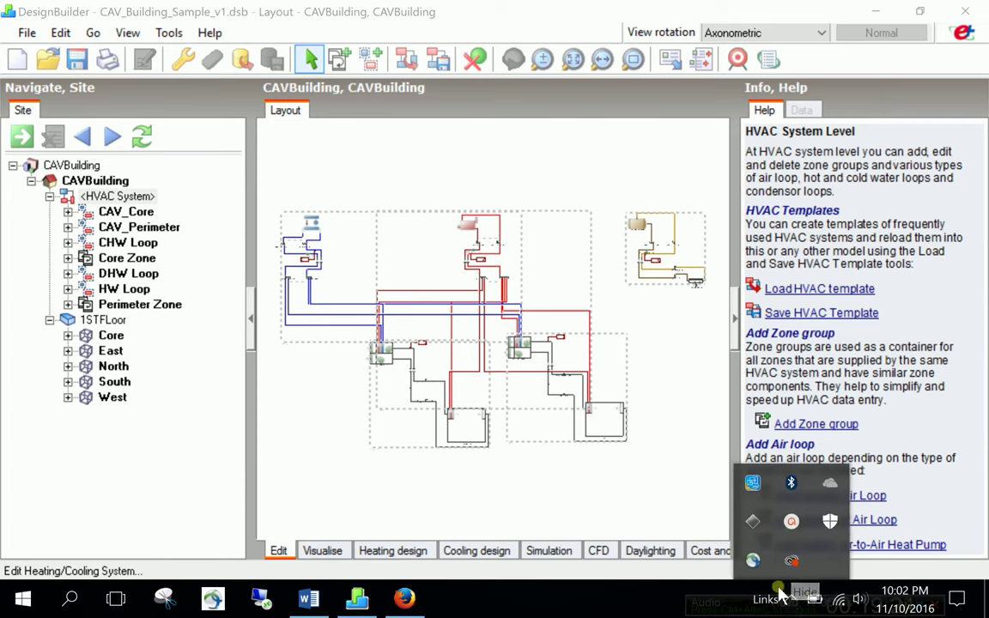
{"action": "left_click", "coordinate": [669, 520]}
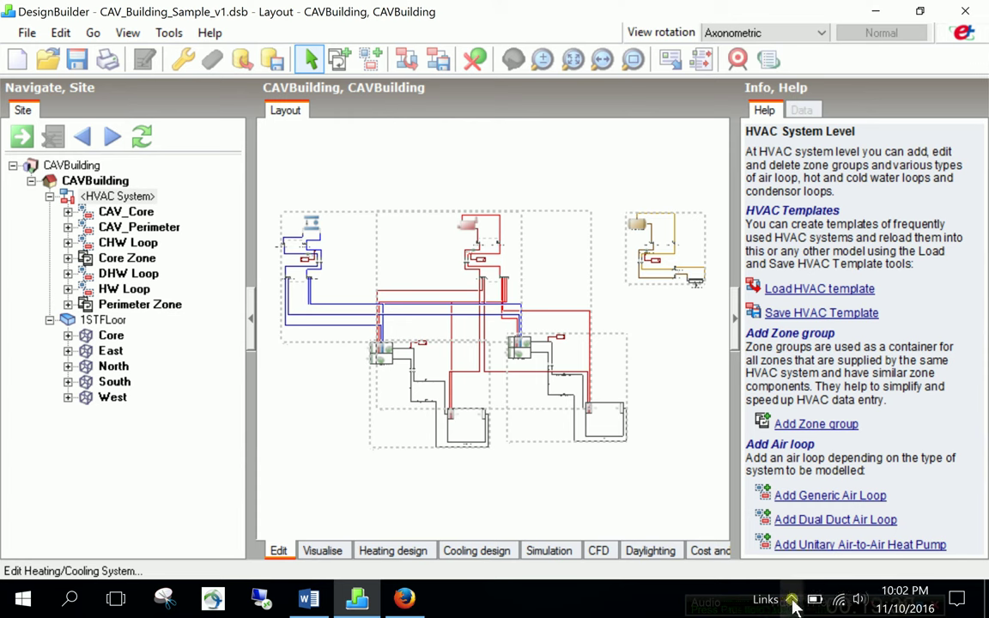
{"action": "left_click", "coordinate": [792, 600]}
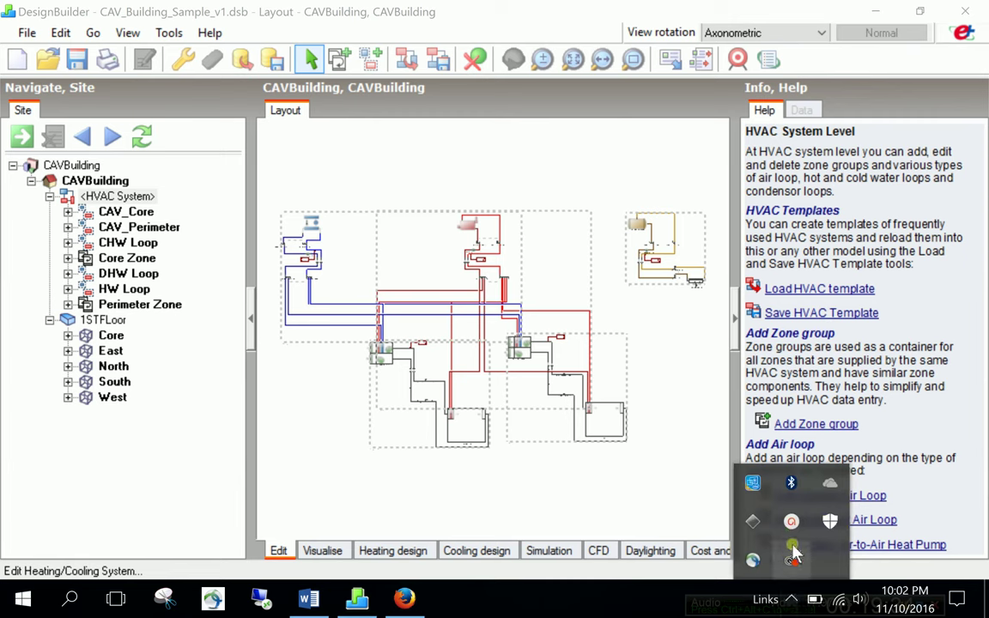